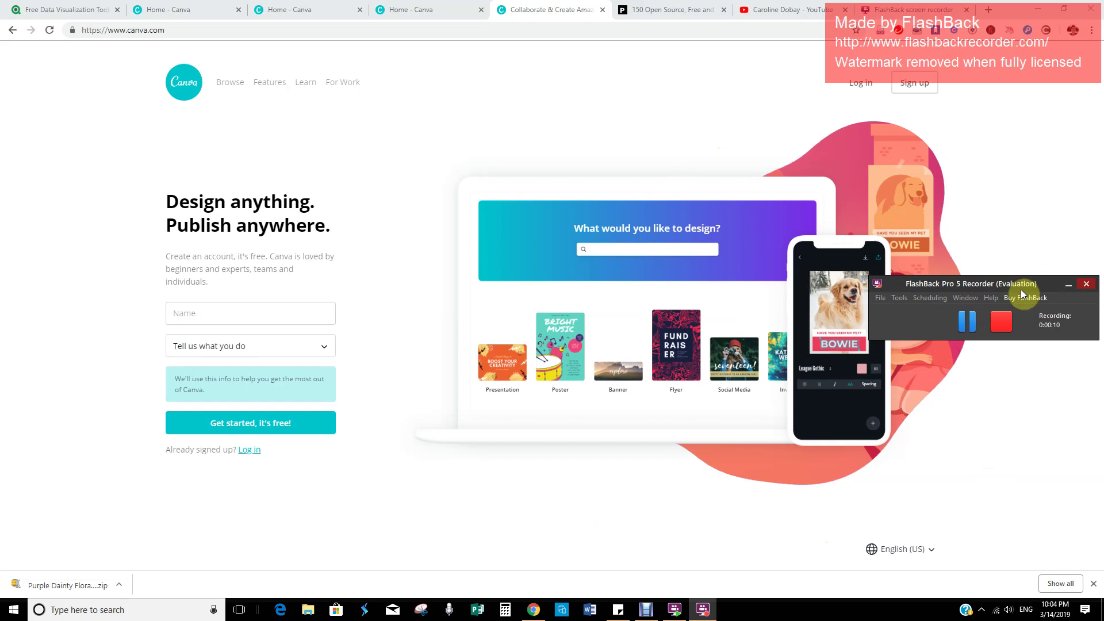
drag(1017, 290, 1005, 483)
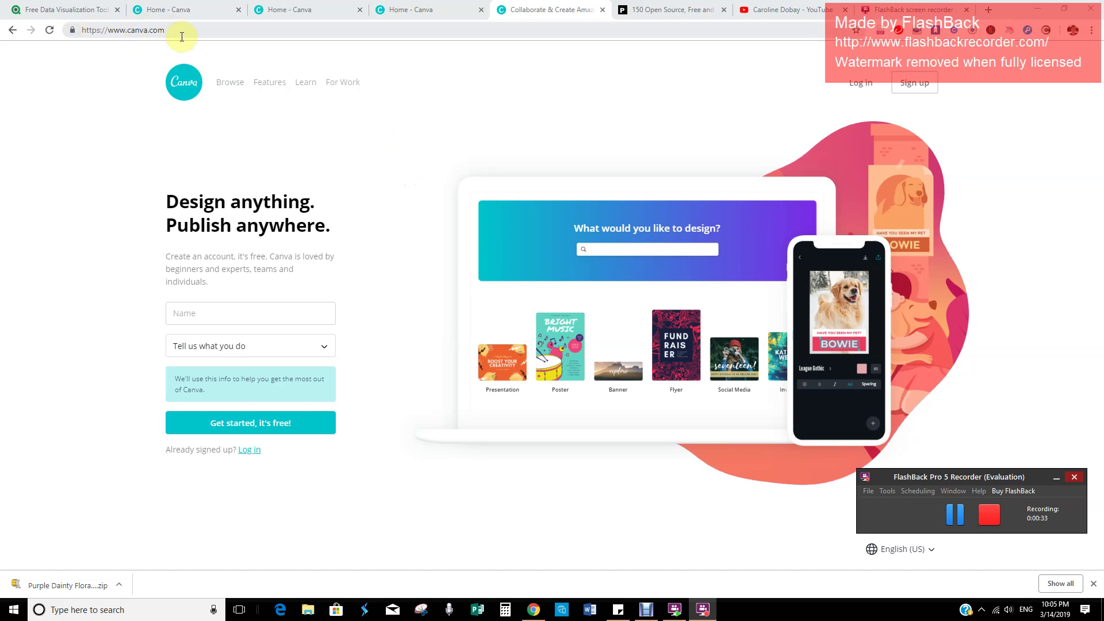
click(204, 312)
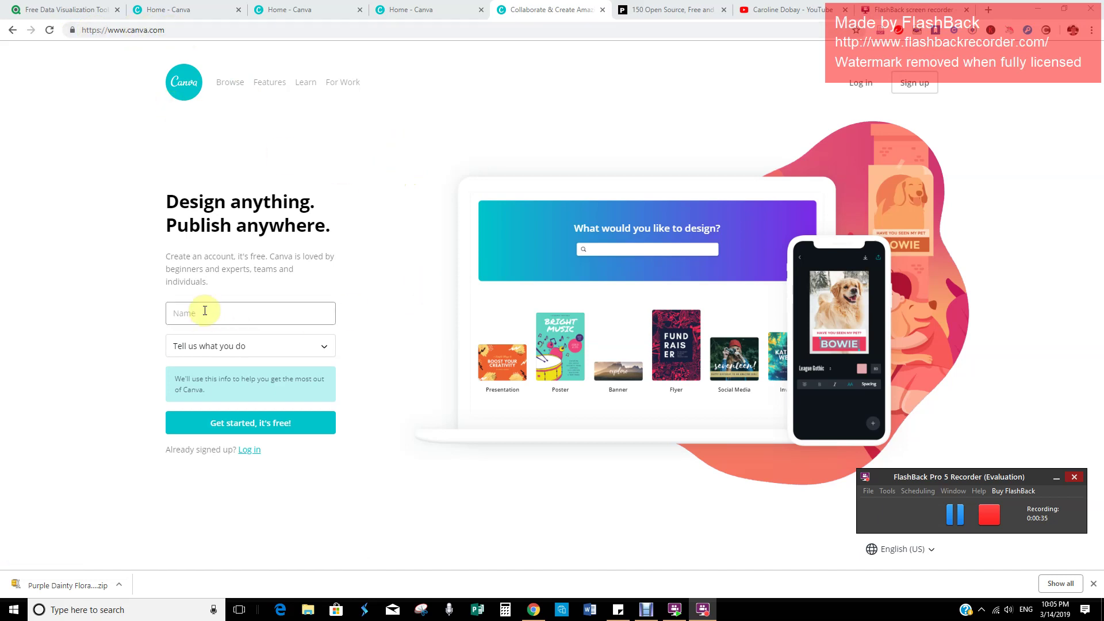
click(325, 348)
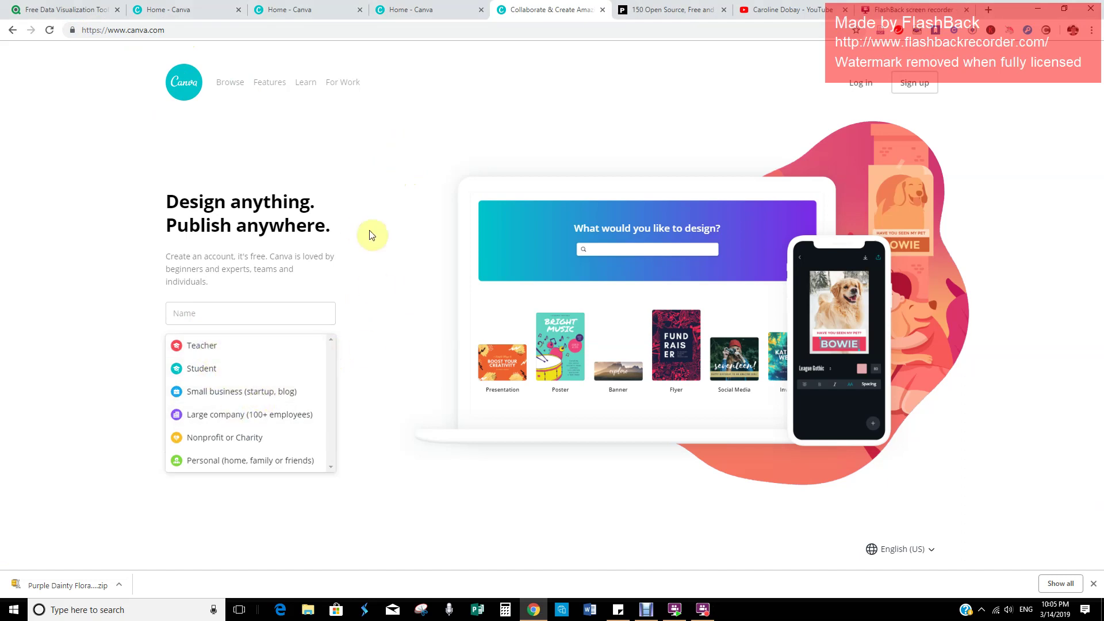
click(383, 219)
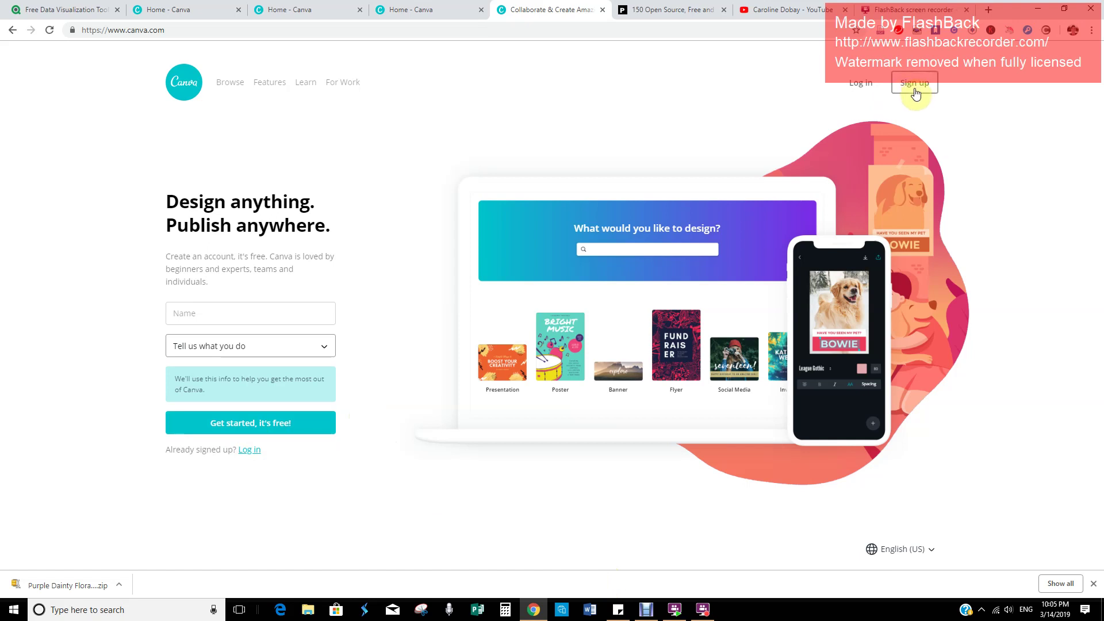
Step: Log in to the existing Canva account with the saved credentials and close the duplicate Canva home tabs
click(867, 89)
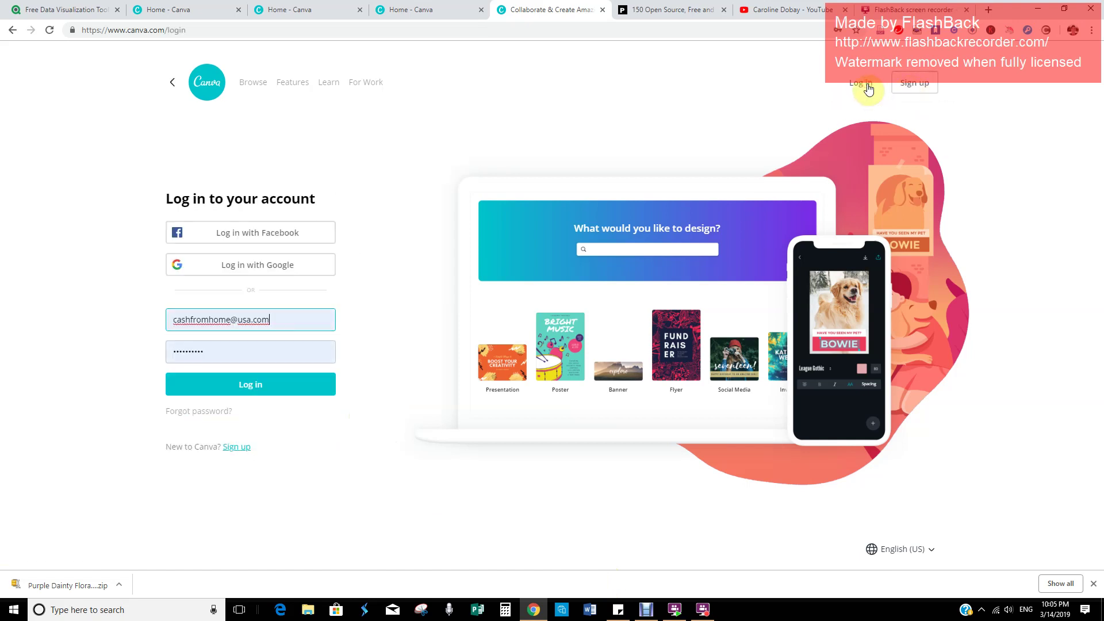
click(246, 391)
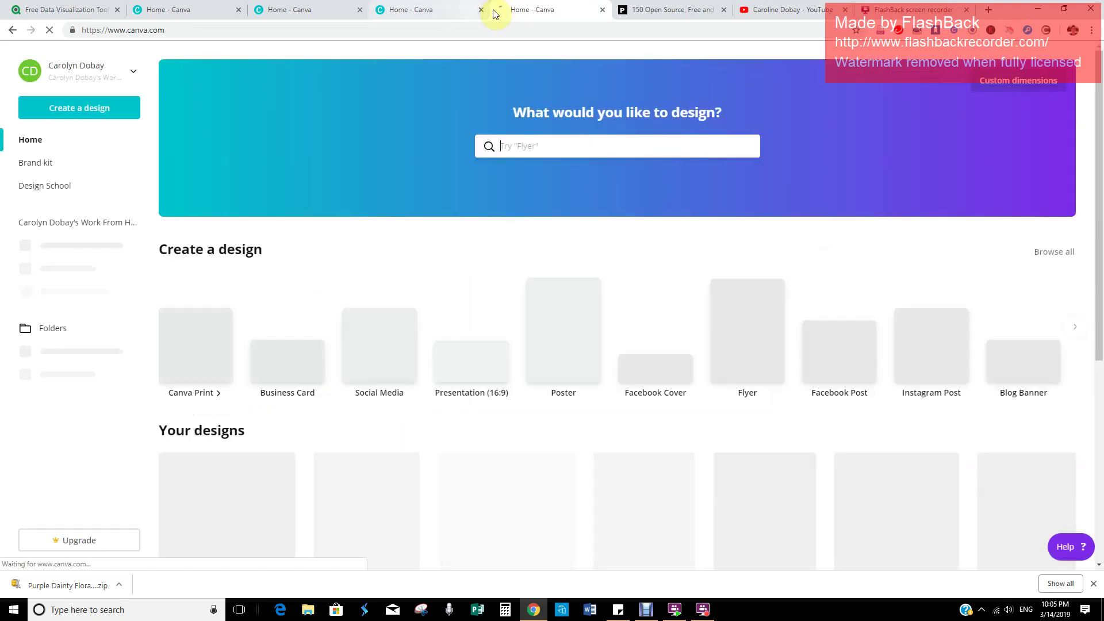
click(480, 10)
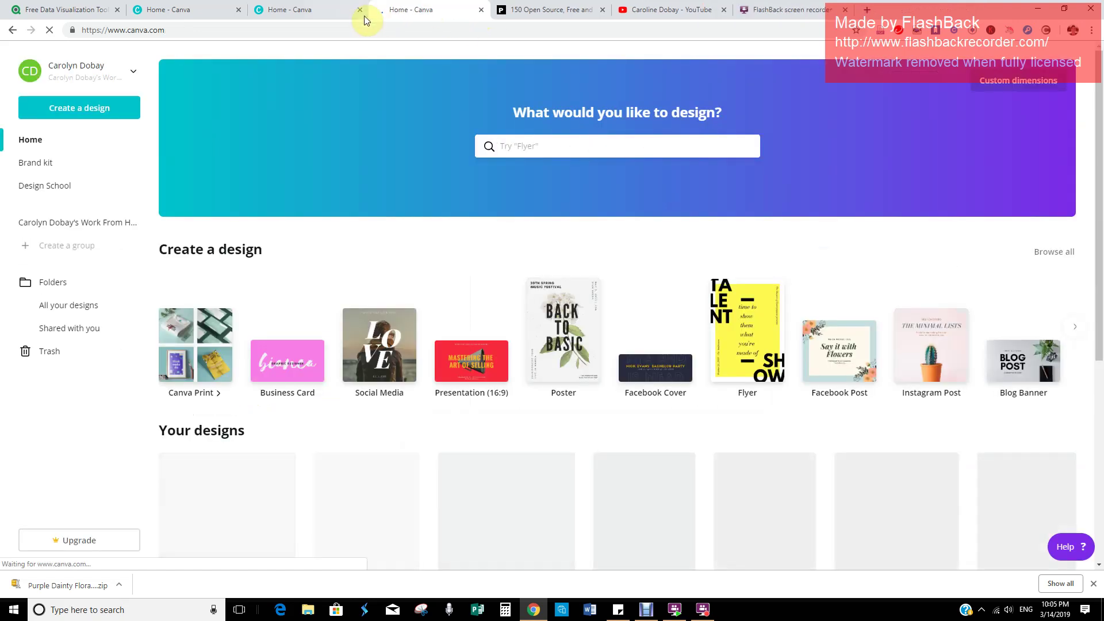
click(328, 10)
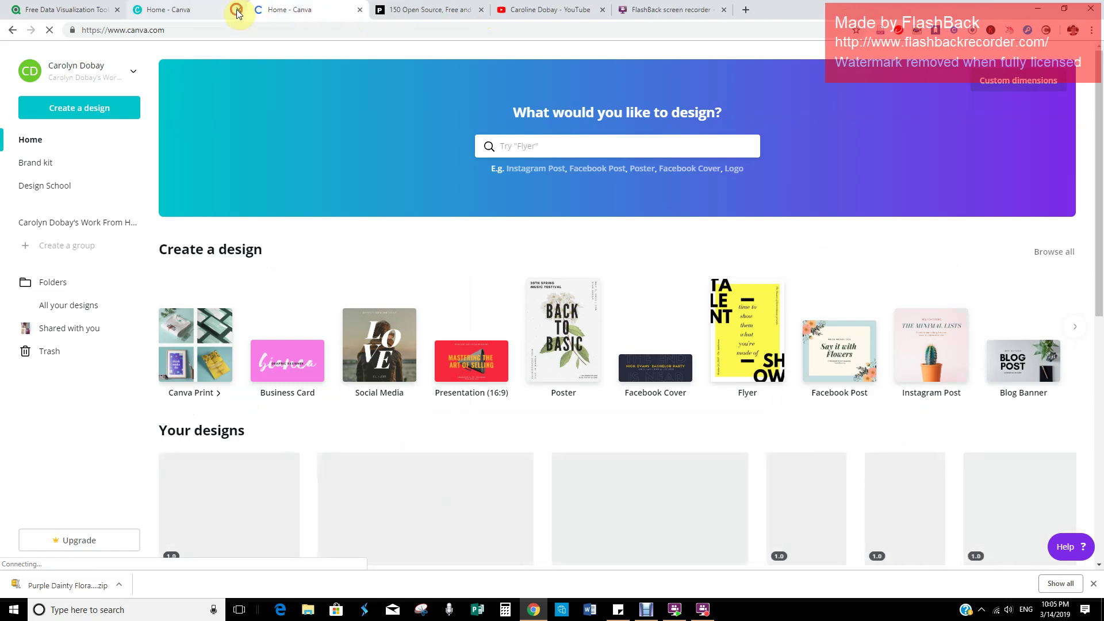
click(238, 10)
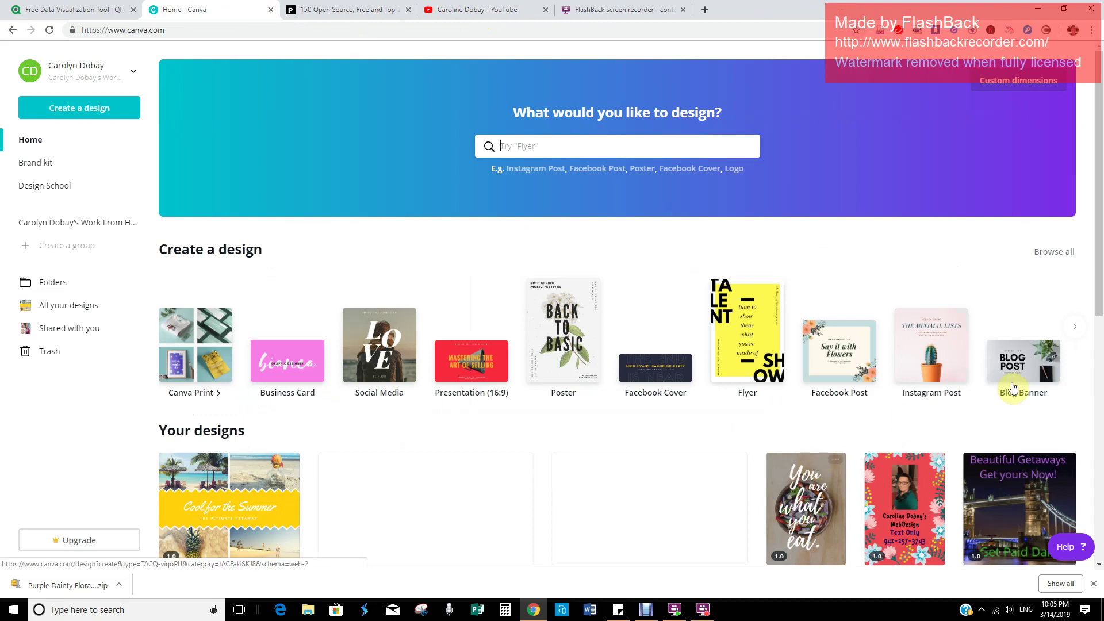
Step: Create a new blank design of the Facebook Cover type
scroll(1002, 361, down, 8)
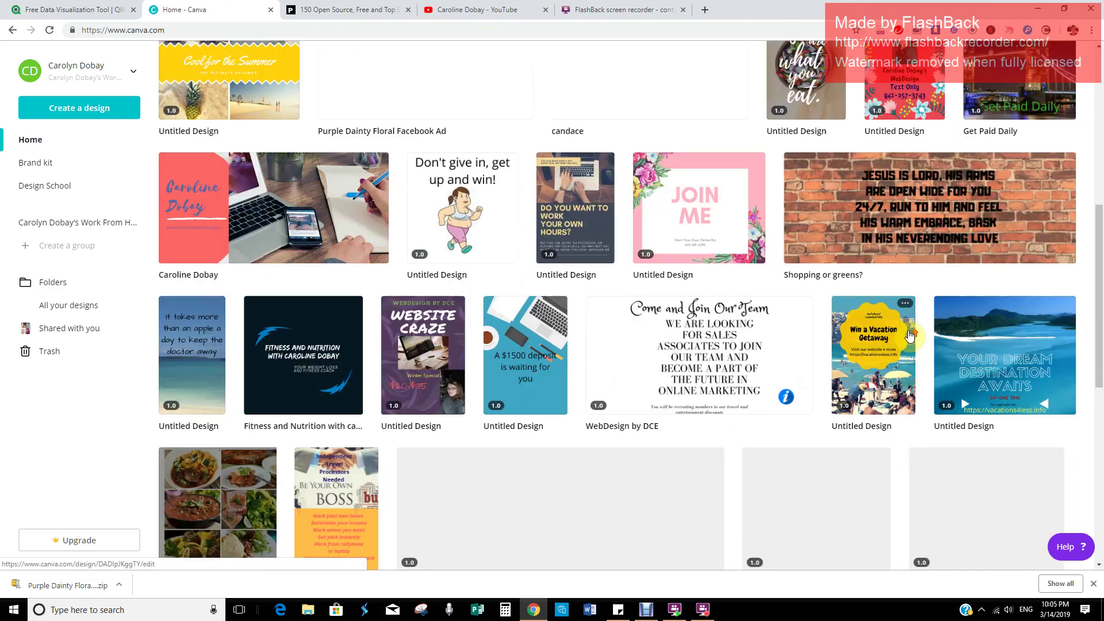
scroll(909, 337, up, 5)
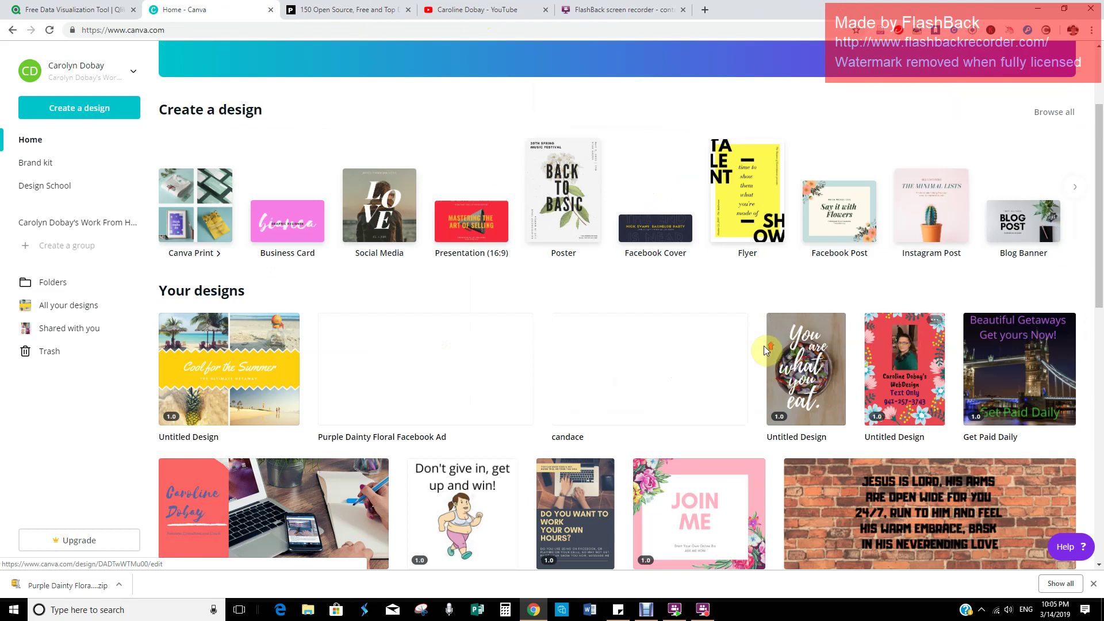
scroll(764, 346, up, 3)
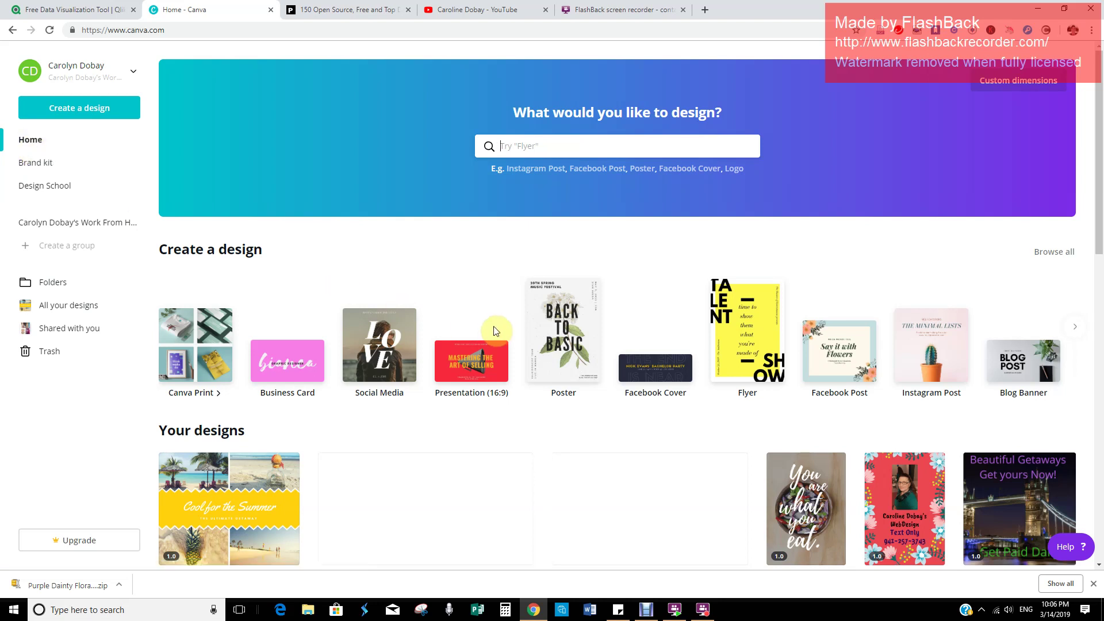
scroll(495, 331, down, 1)
scroll(529, 132, up, 1)
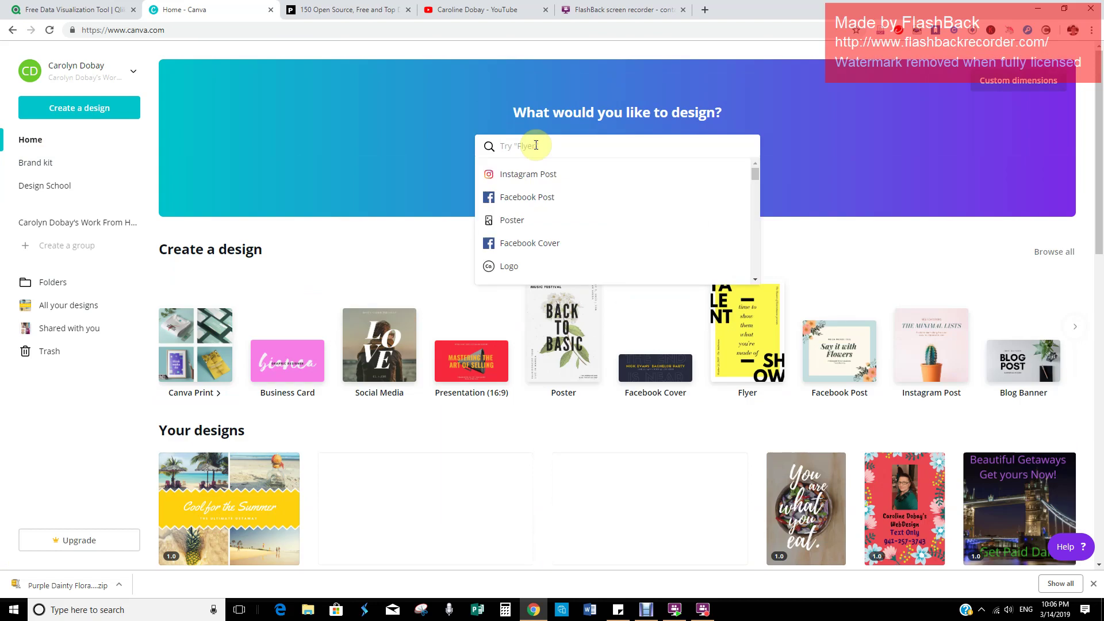
click(530, 247)
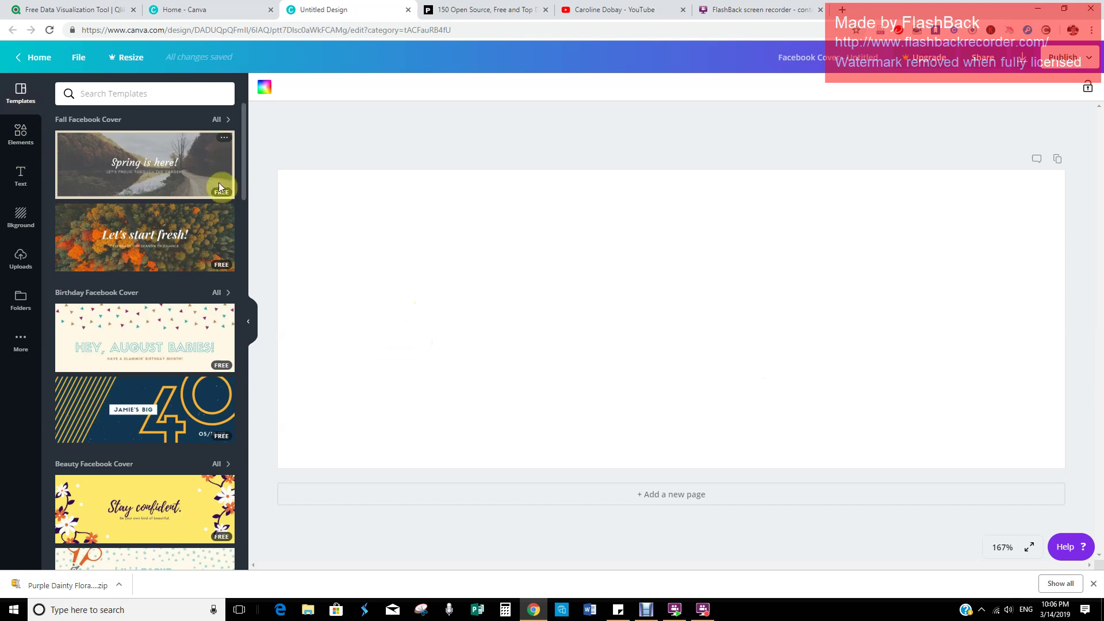
Step: Browse the Facebook cover templates through the seasonal, makeup and wedding categories and the full results
scroll(210, 366, down, 6)
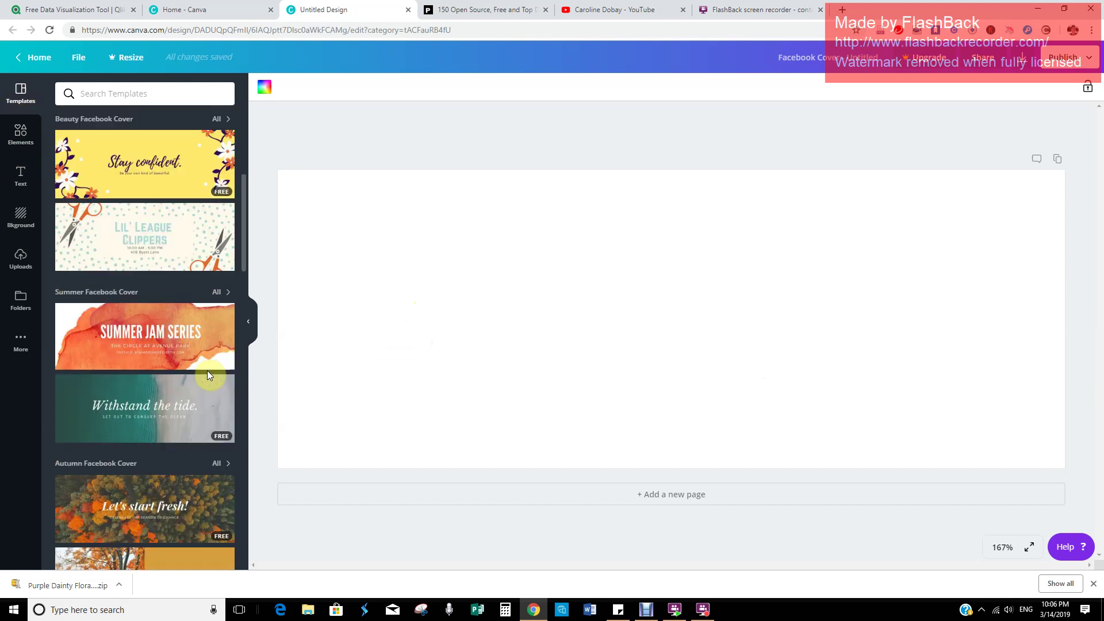
scroll(203, 390, down, 2)
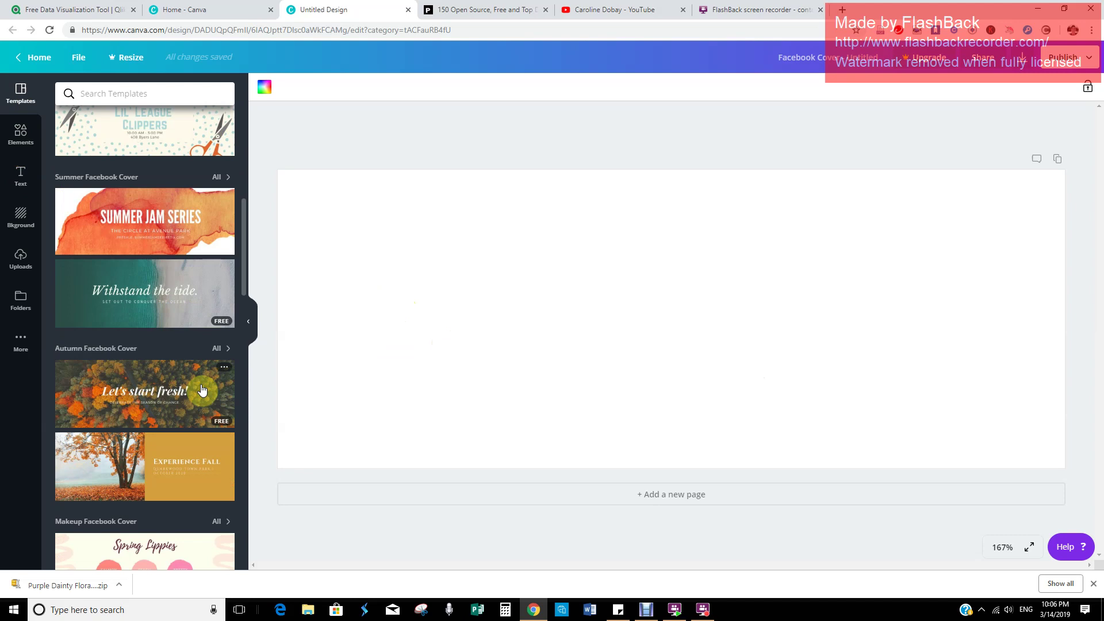
scroll(202, 390, down, 4)
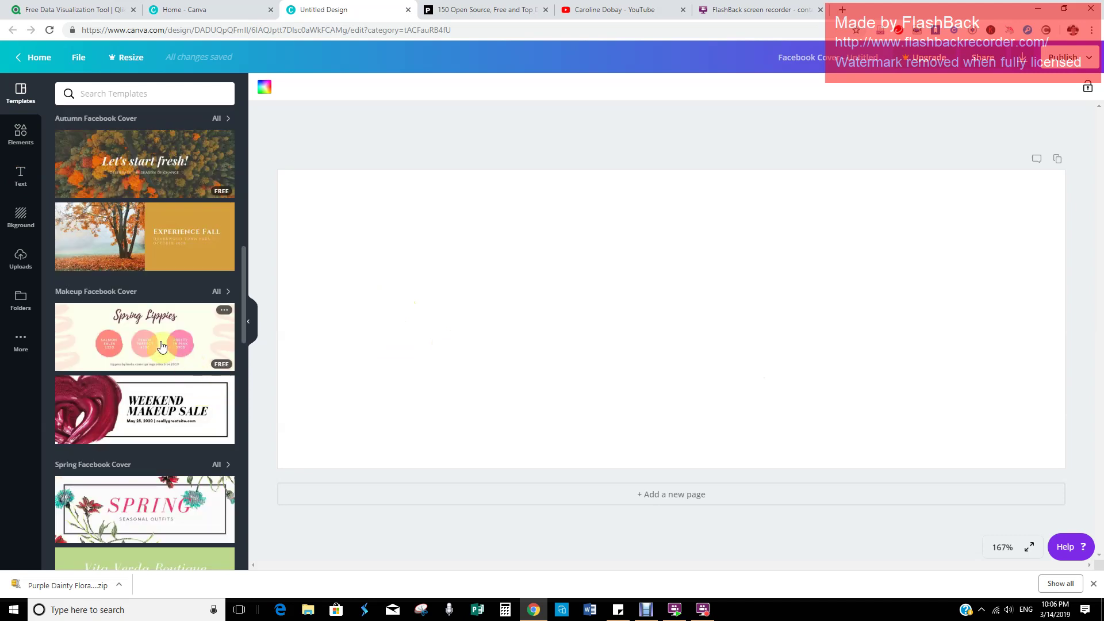
scroll(242, 428, down, 8)
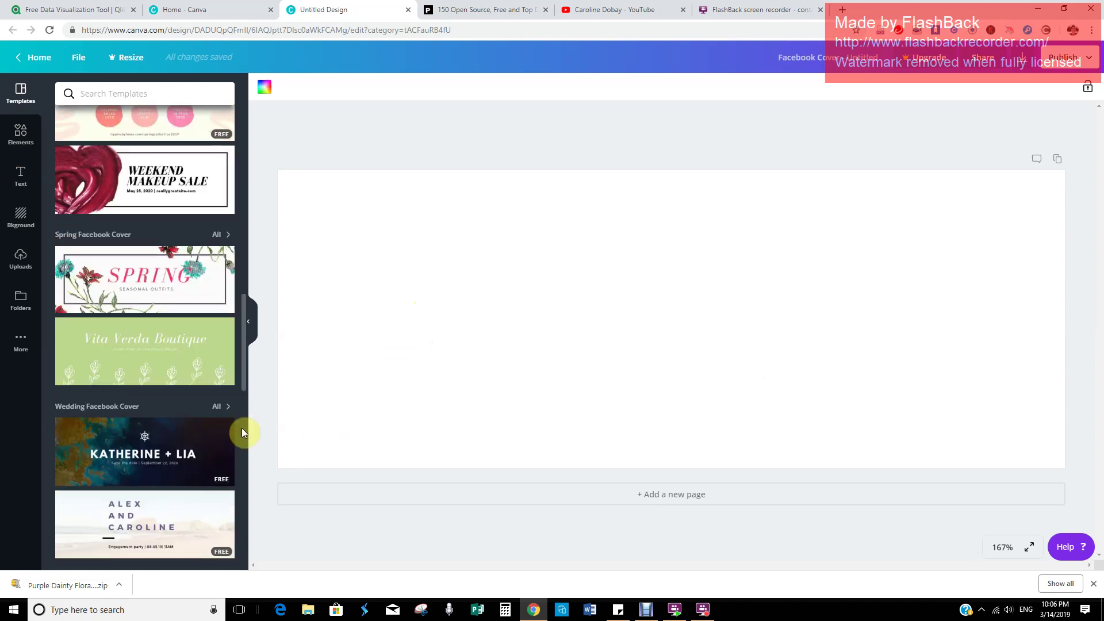
scroll(185, 418, down, 4)
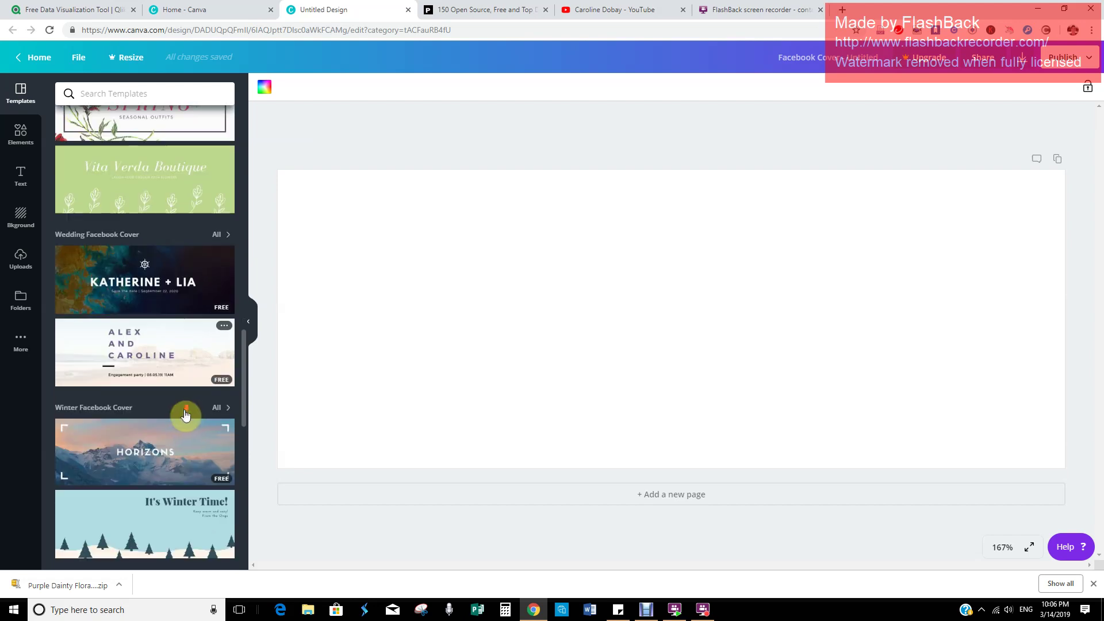
scroll(184, 437, down, 2)
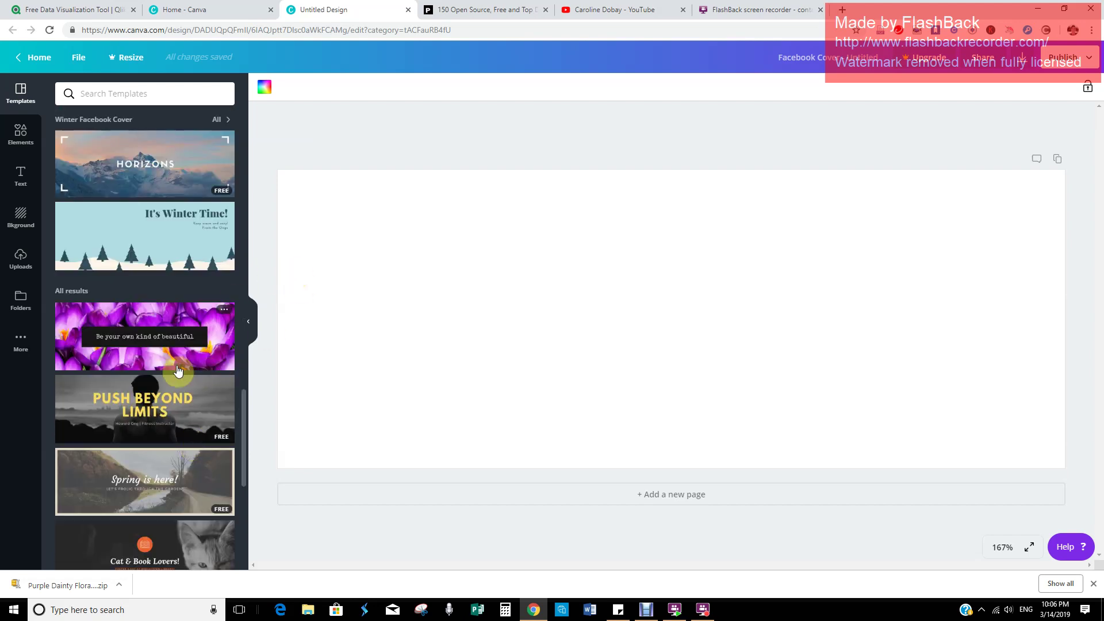
scroll(166, 374, down, 2)
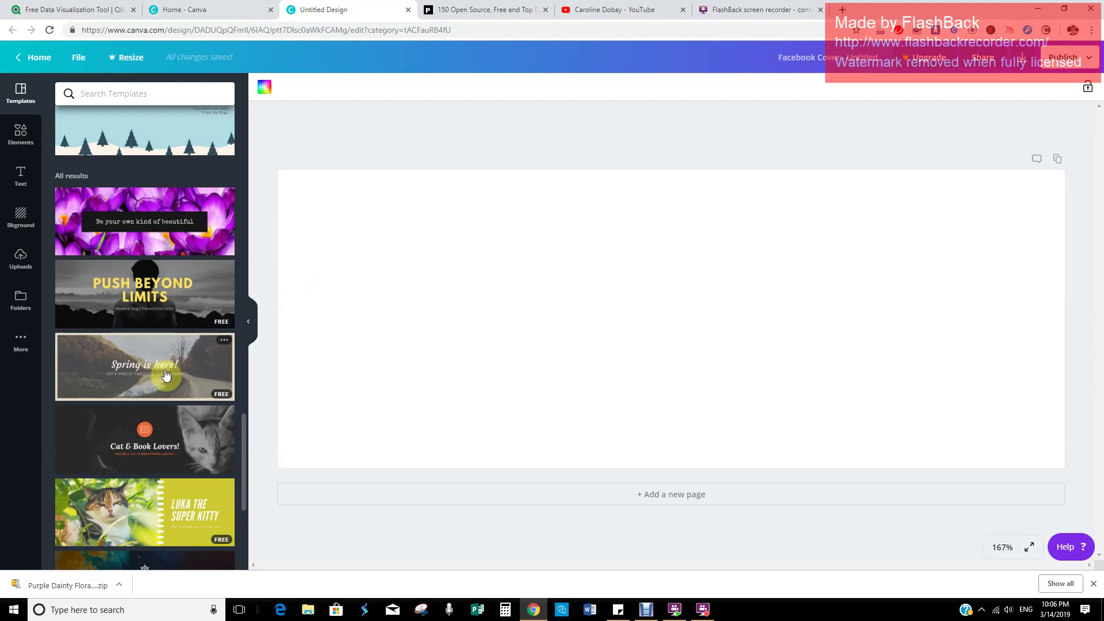
scroll(175, 434, down, 4)
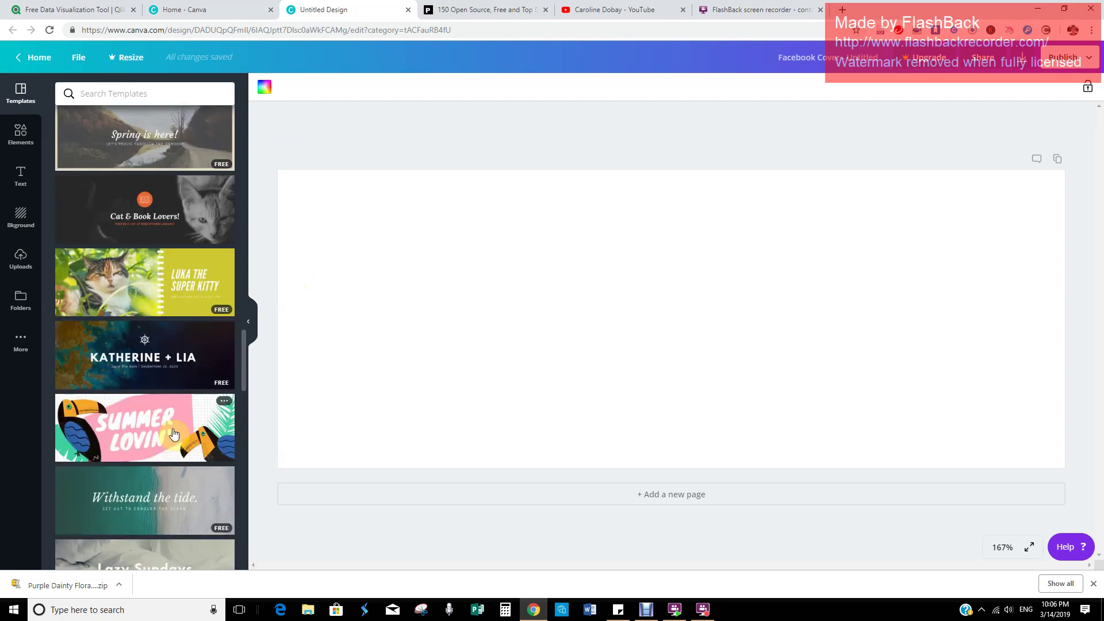
scroll(190, 506, down, 2)
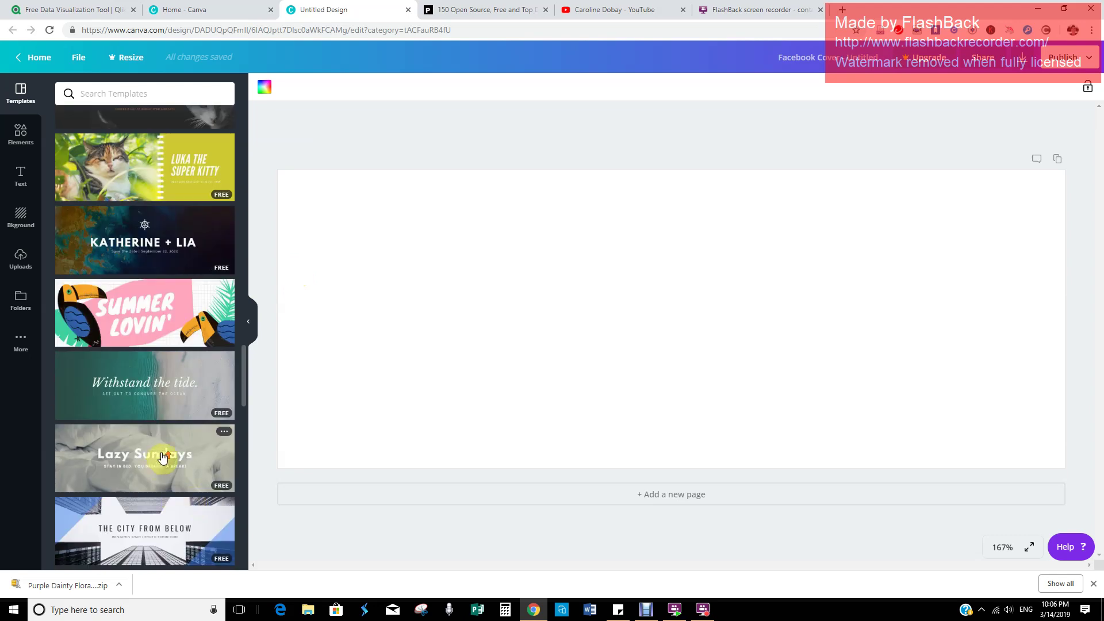
scroll(161, 456, down, 3)
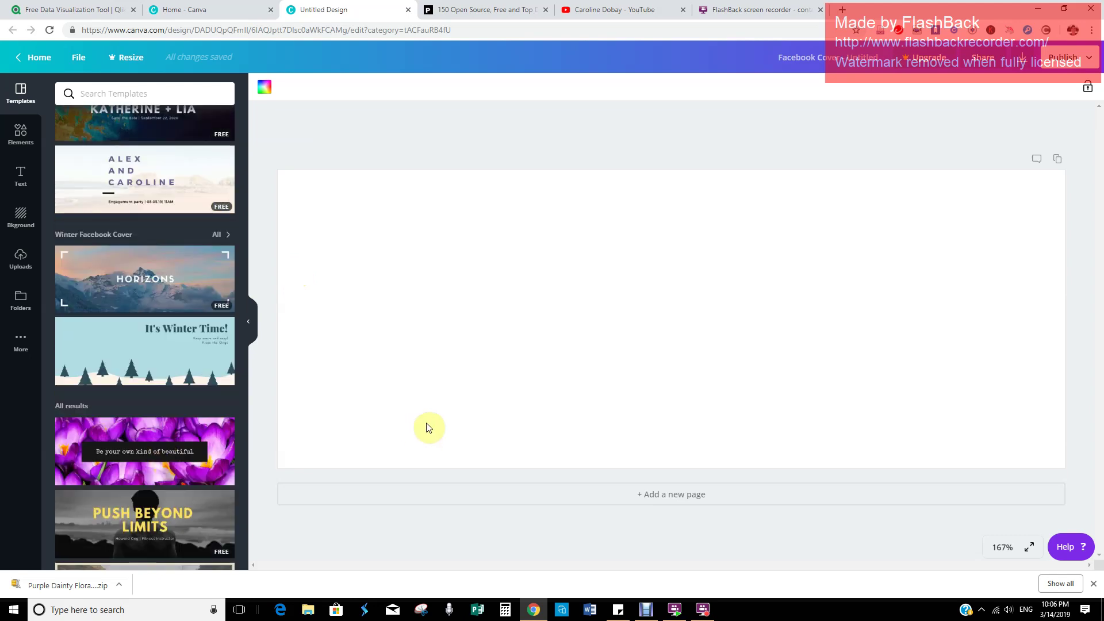
Step: Apply the "Weekend Makeup Sale" template from the Makeup Facebook Cover category to the page
scroll(148, 436, up, 1)
scroll(149, 436, up, 5)
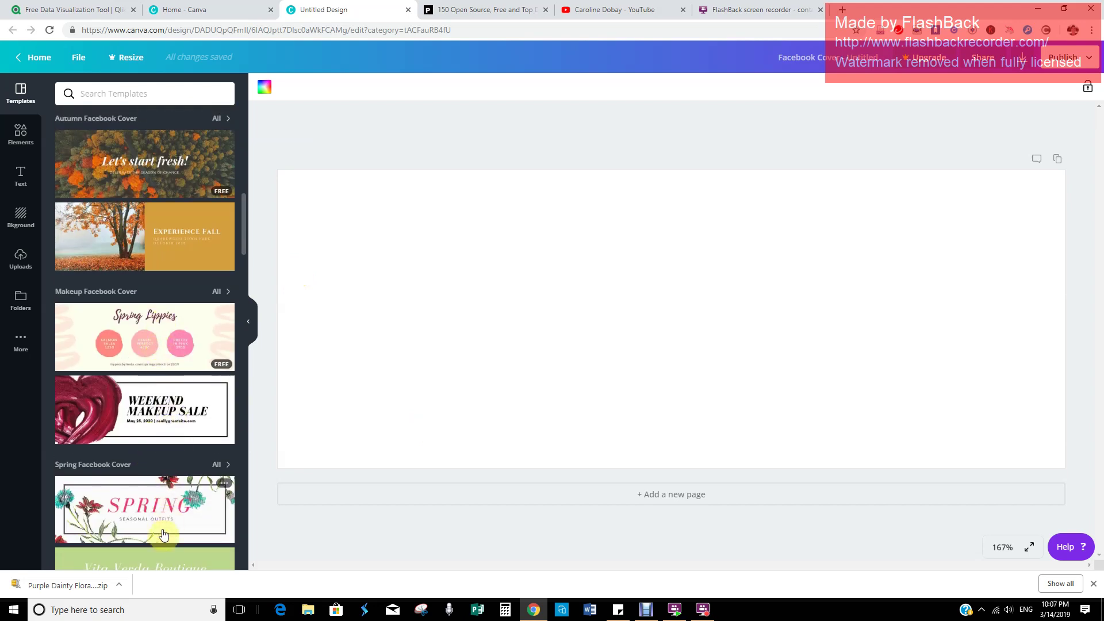
click(155, 415)
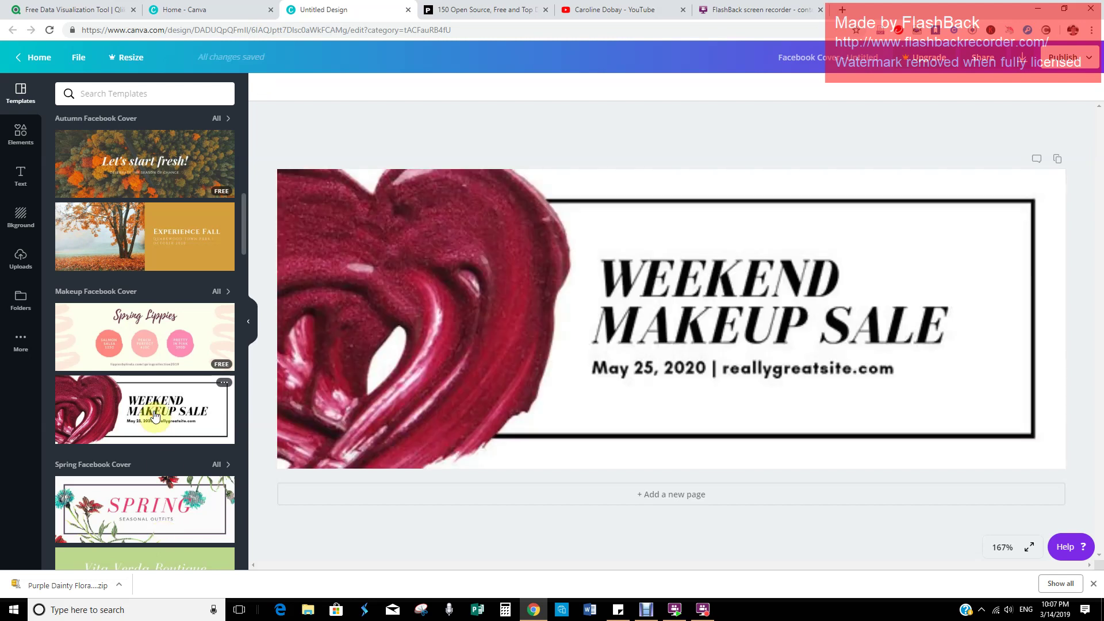
click(154, 414)
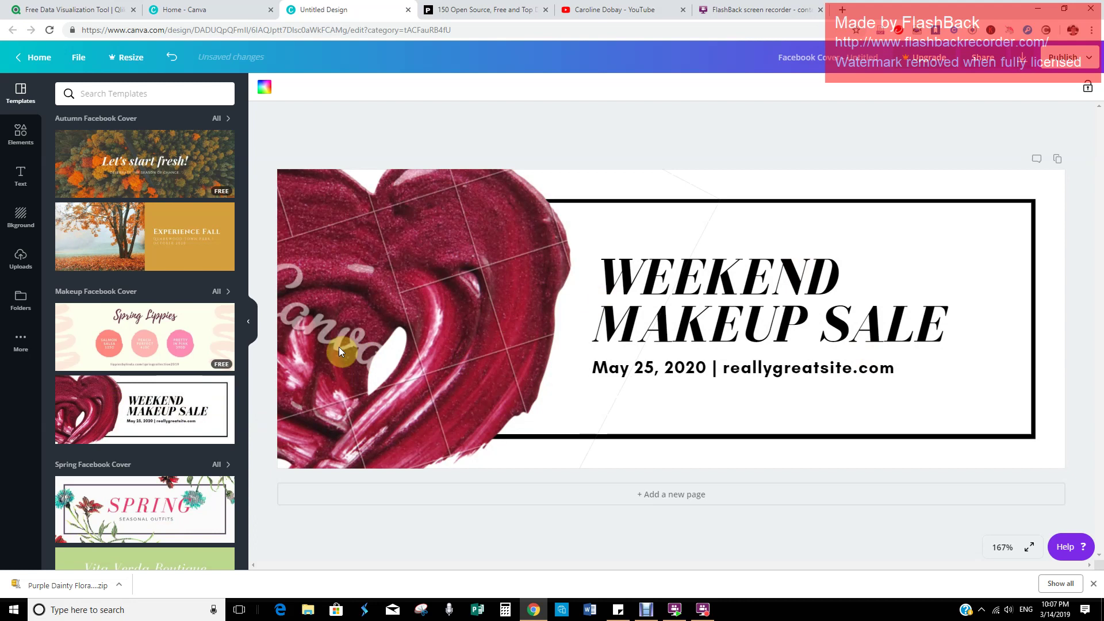
mouse_move(197, 441)
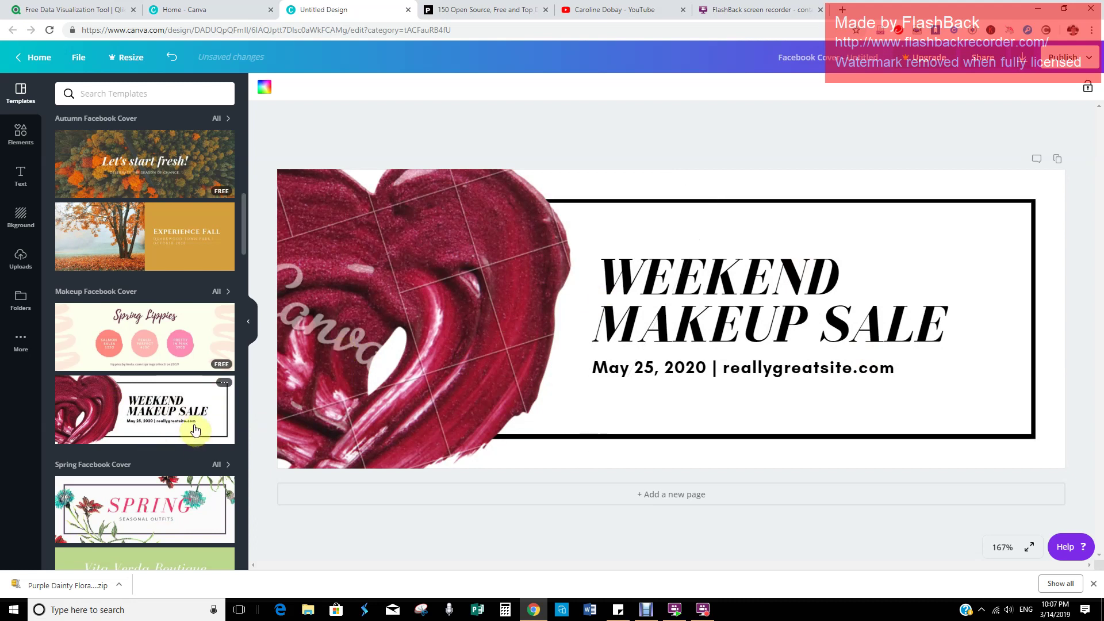
Step: Replace the page's template with "Spring is here!" from the Fall Facebook Cover category
scroll(170, 370, up, 7)
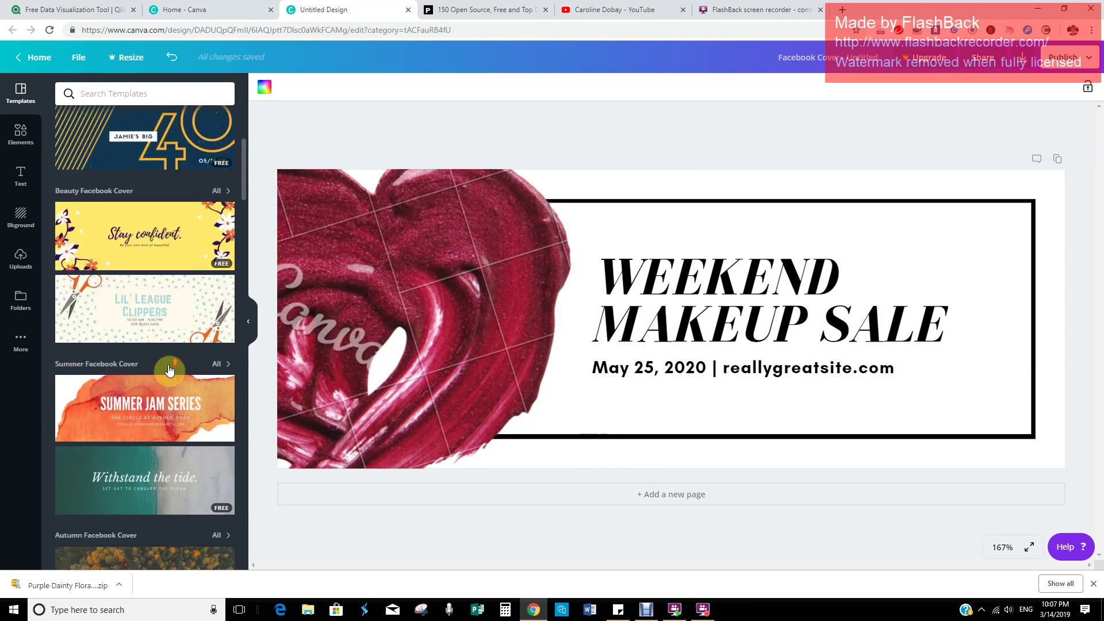
scroll(170, 369, up, 1)
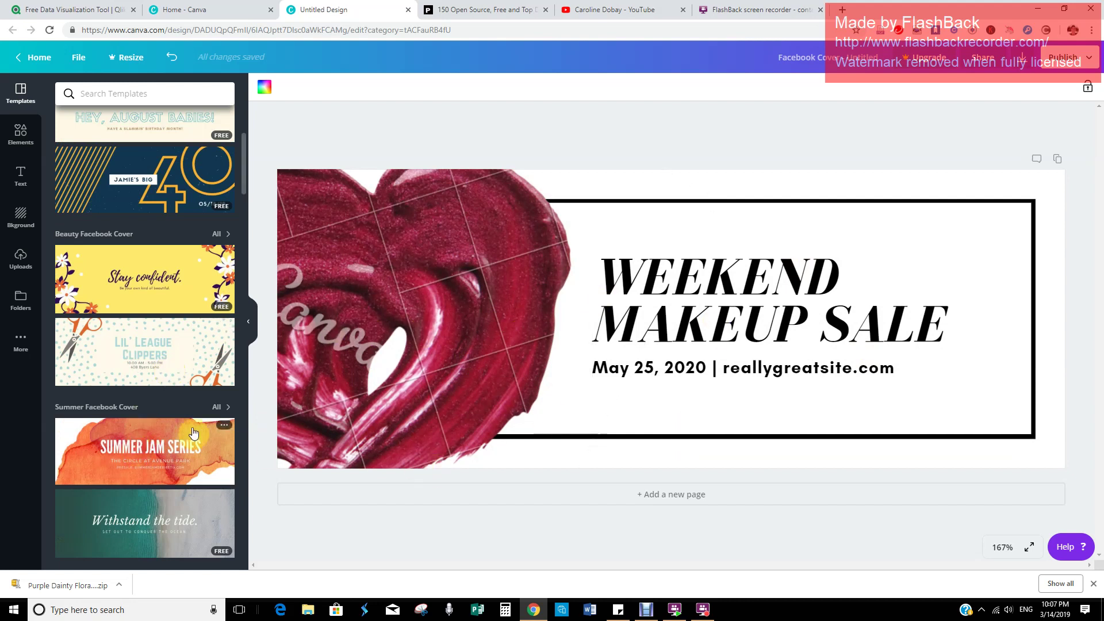
scroll(192, 429, up, 4)
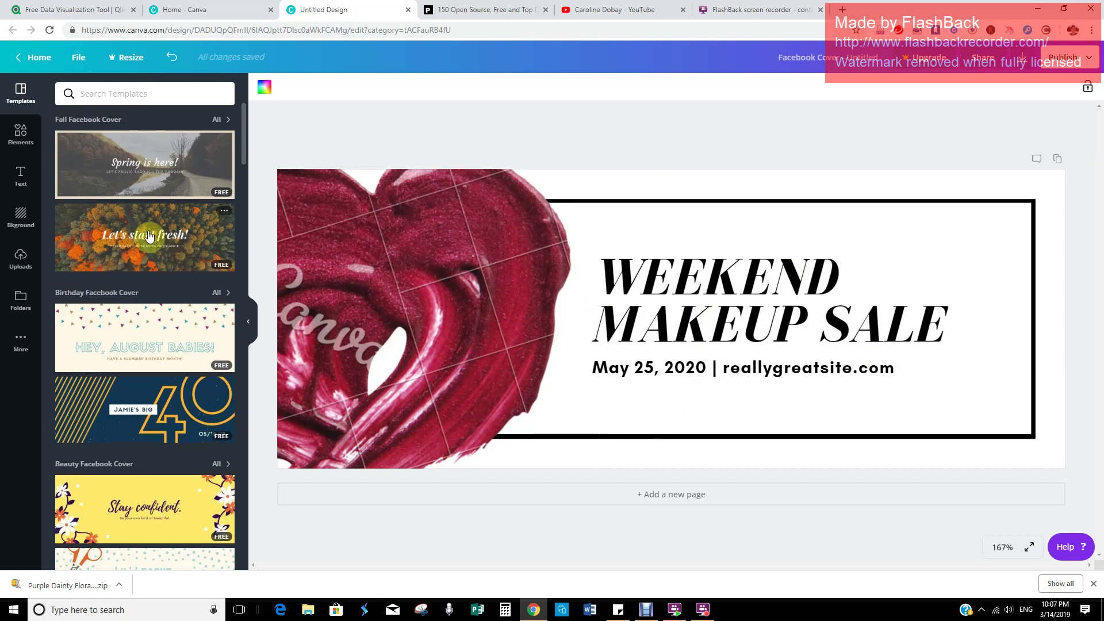
click(149, 162)
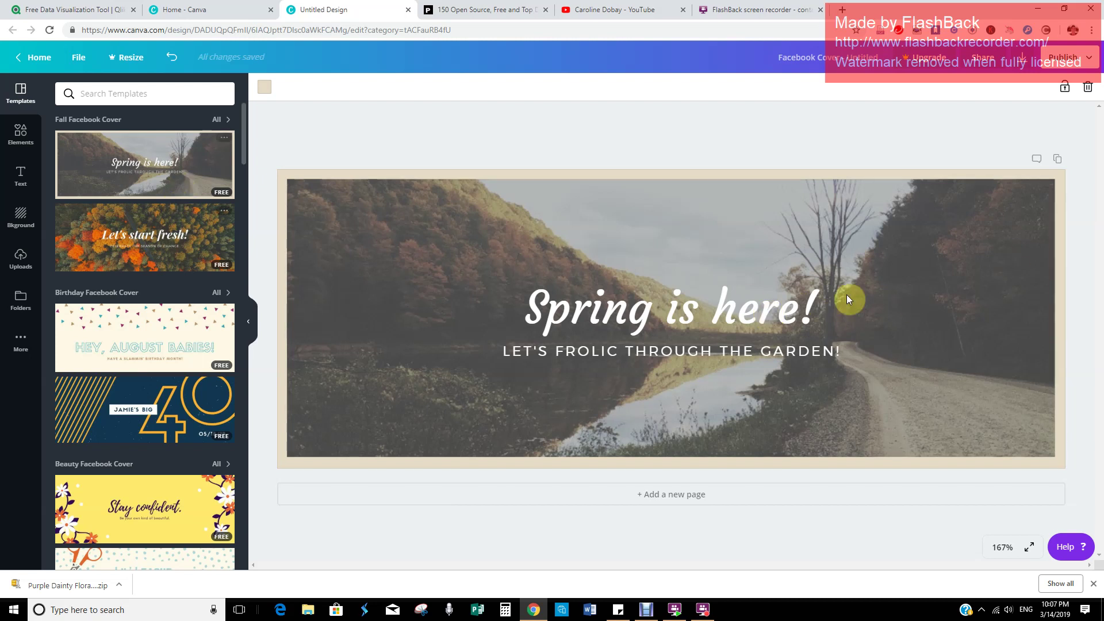
Step: Delete the landscape photo and the beige background from the "Spring is here!" cover
click(890, 258)
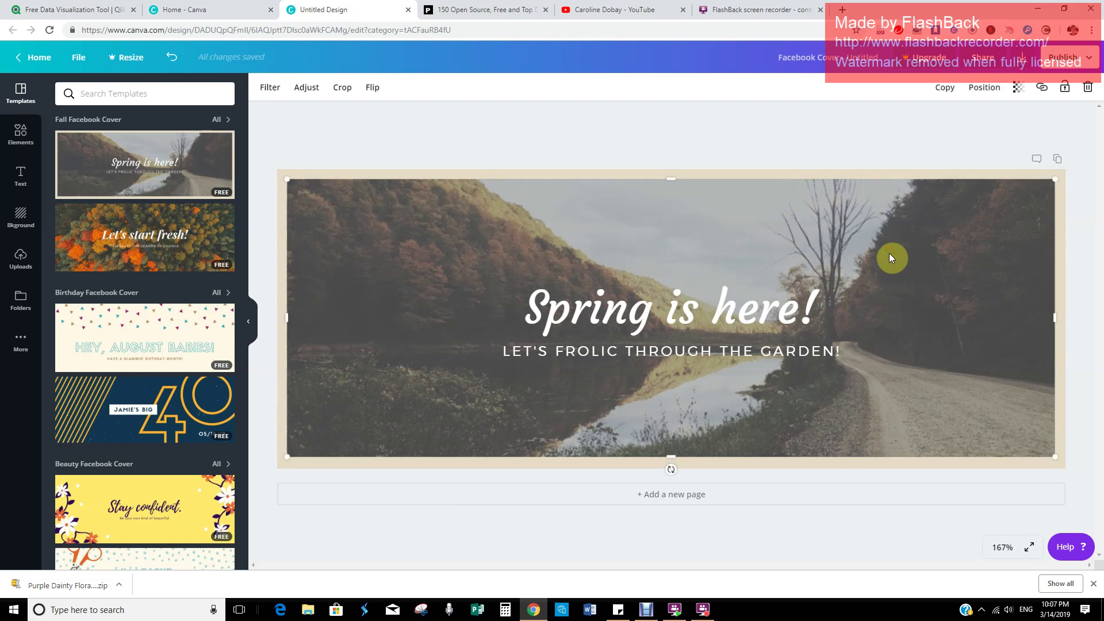
key(Delete)
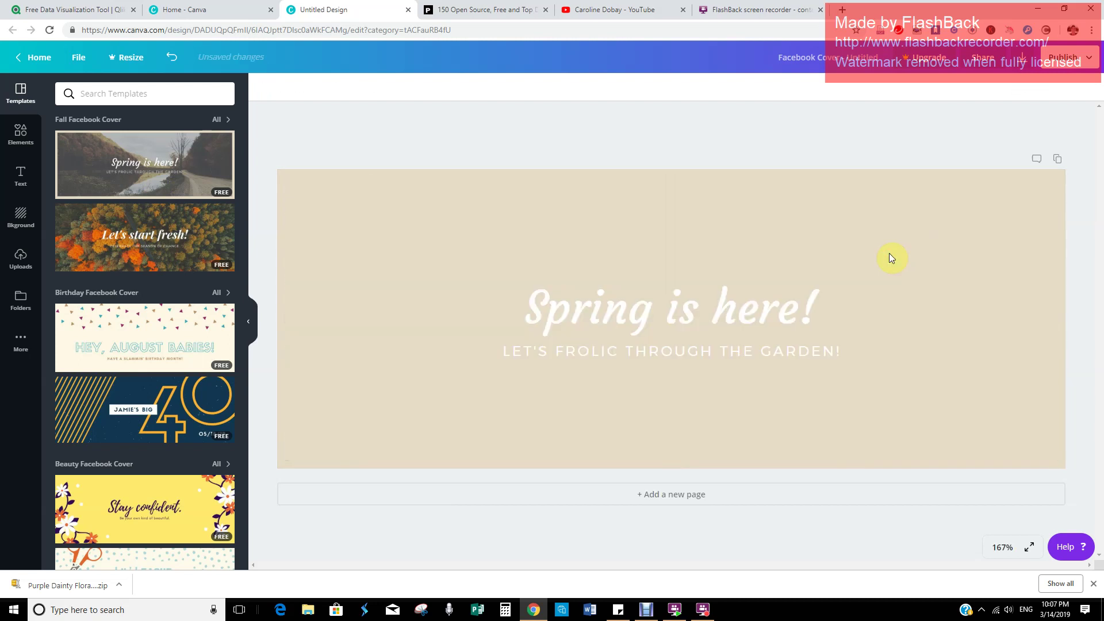
click(890, 258)
key(Delete)
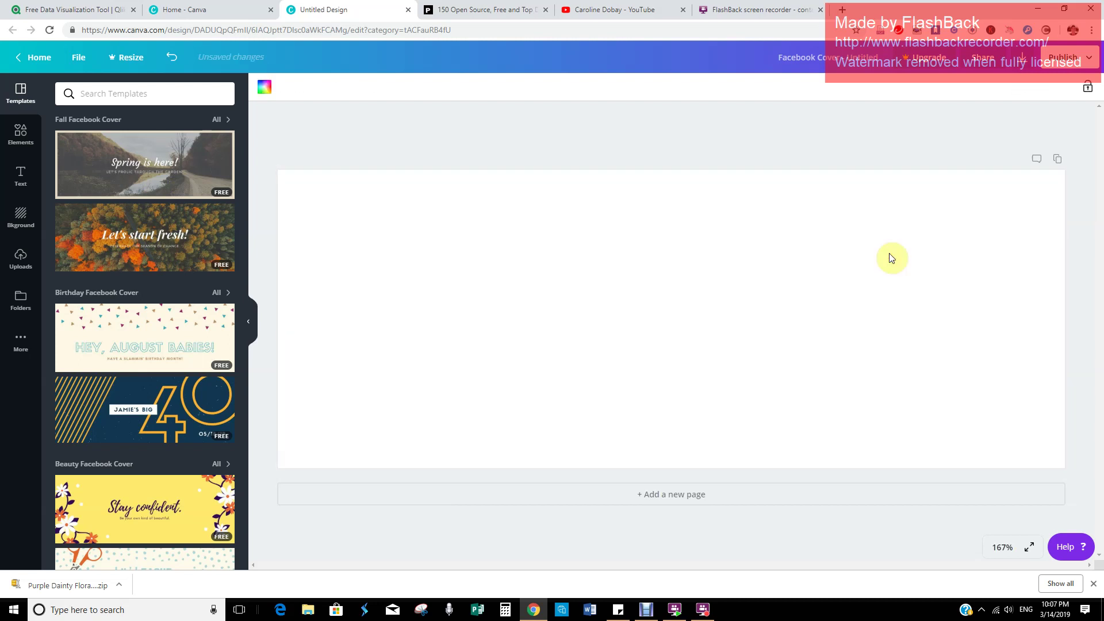
Step: Reapply the "Spring is here!" template to the page and delete its landscape photo
click(196, 166)
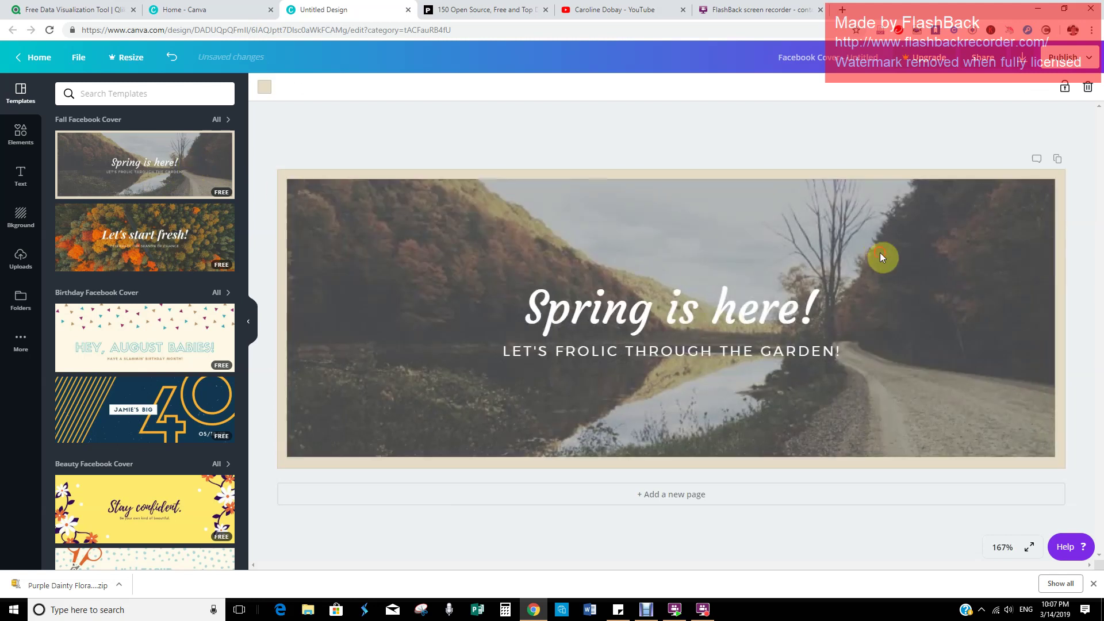
click(882, 257)
key(Delete)
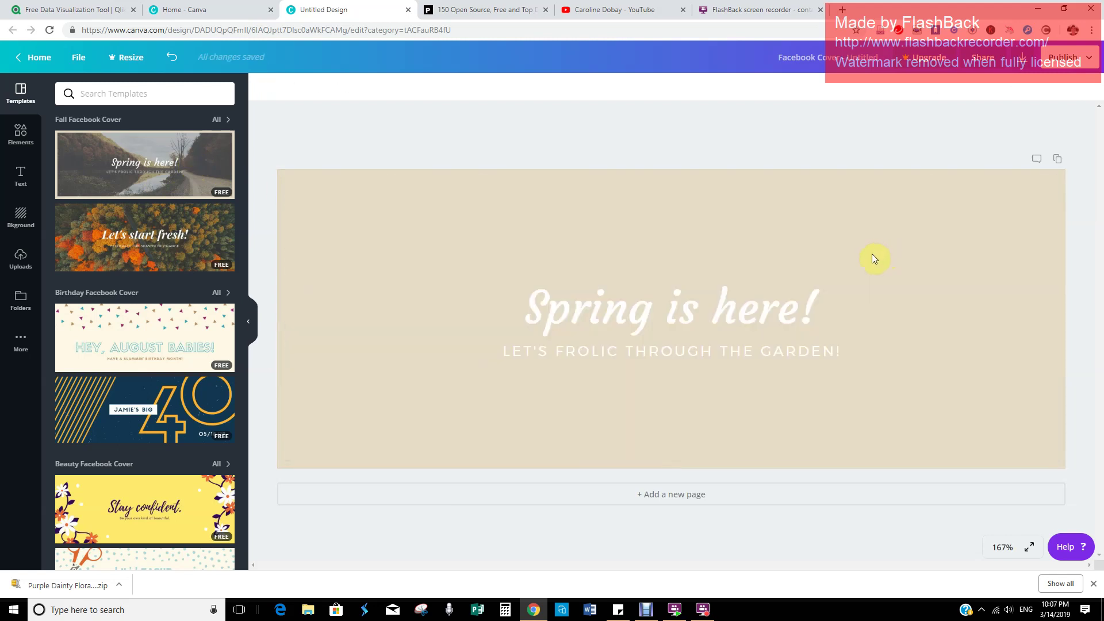
Step: Change the cover's beige background to the lighter purple brand color
click(872, 257)
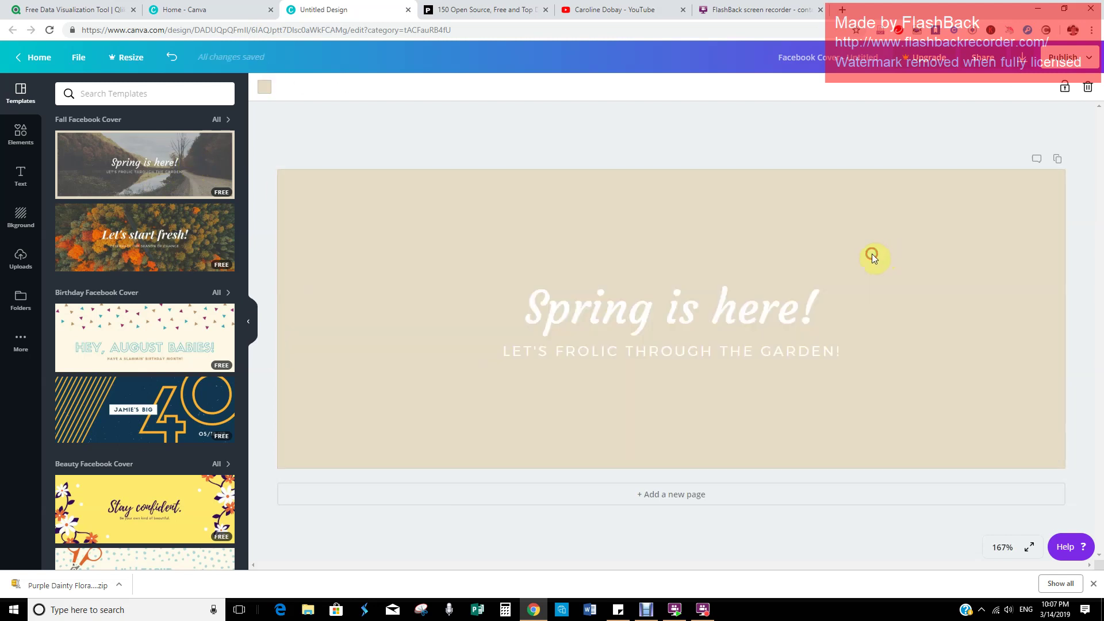
click(265, 87)
click(98, 169)
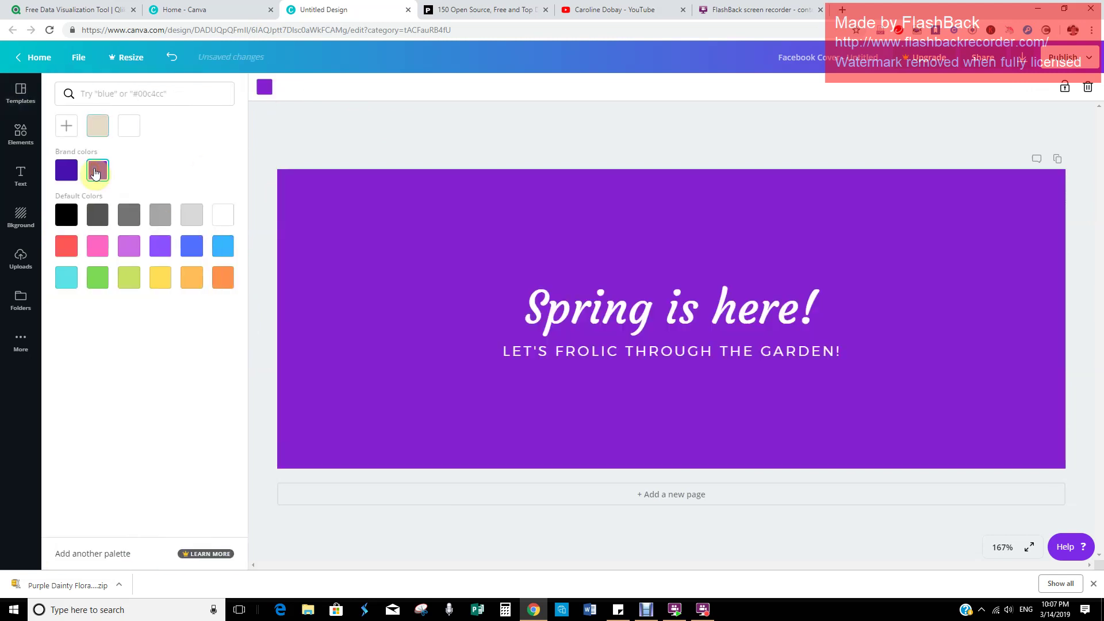
click(661, 134)
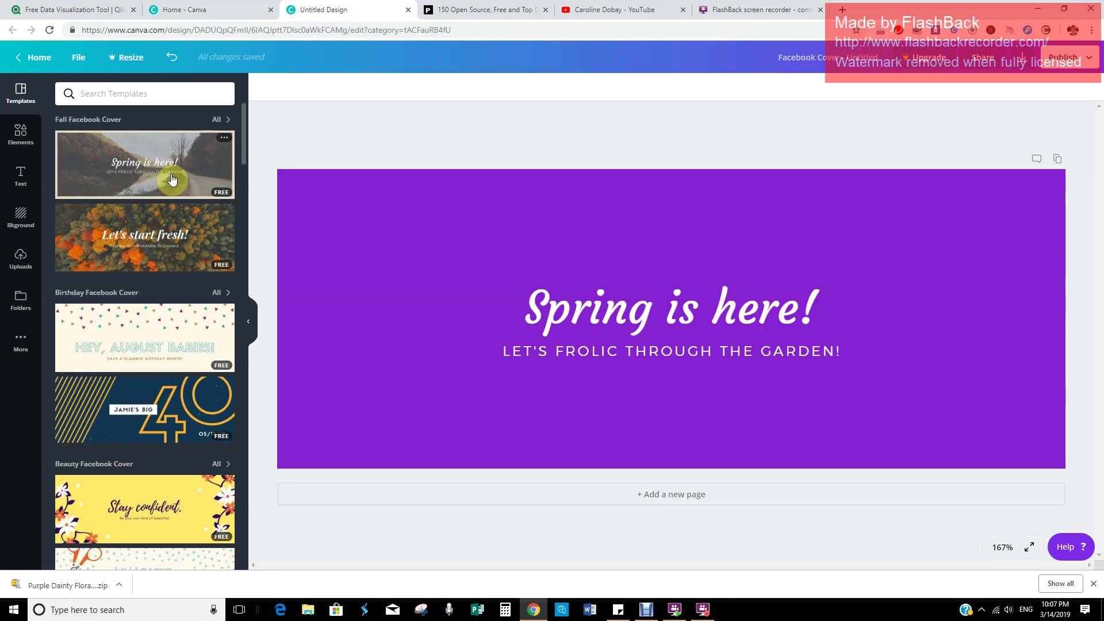
Step: Restore the page to the original "Spring is here!" design with its landscape photo and beige border
click(172, 180)
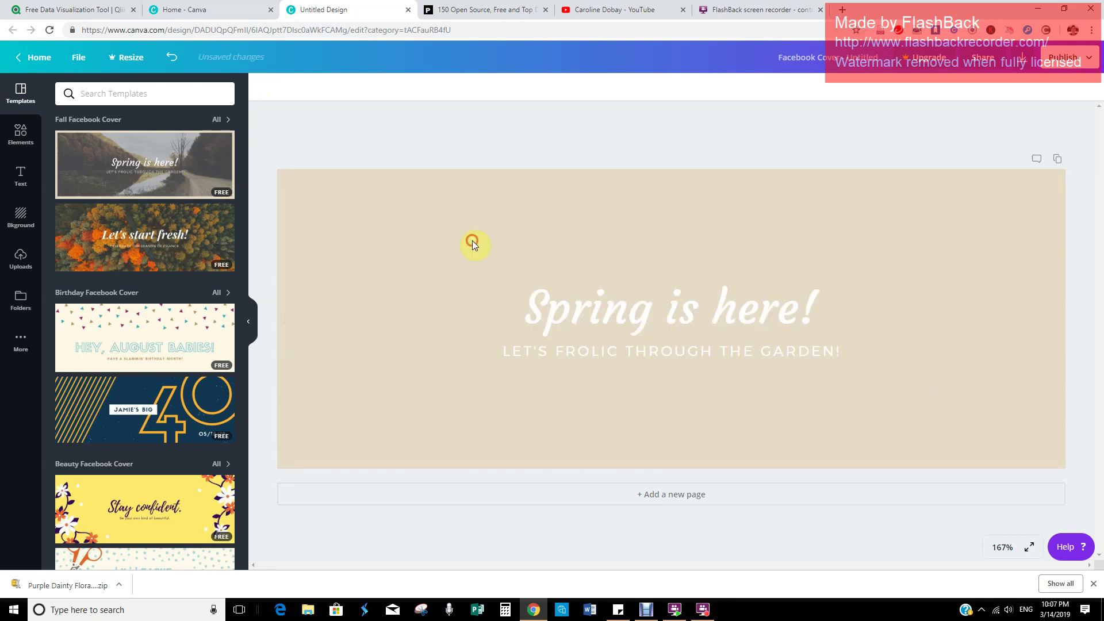
click(473, 242)
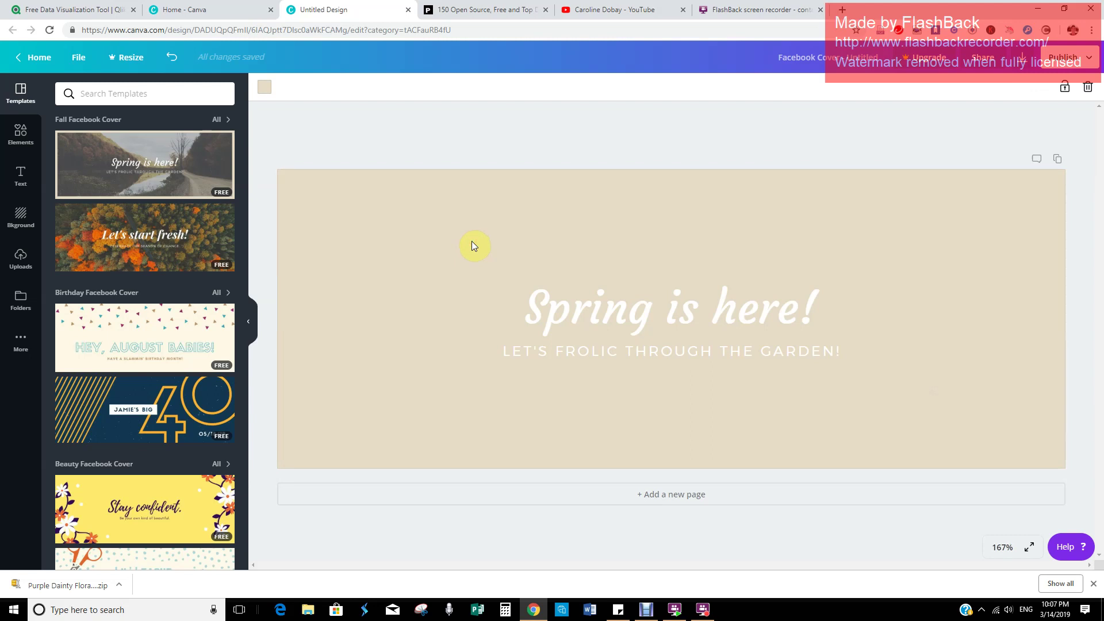
click(153, 154)
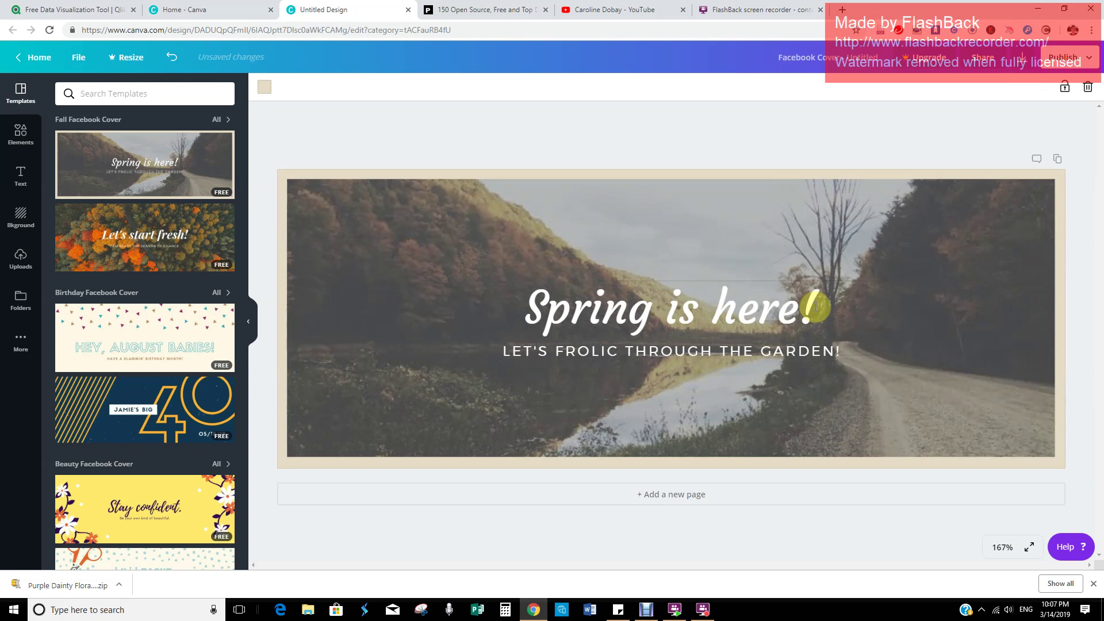
Step: Replace the "Spring is here!" headline text with "Travel Abroad"
click(813, 304)
click(814, 306)
drag(813, 305, 433, 322)
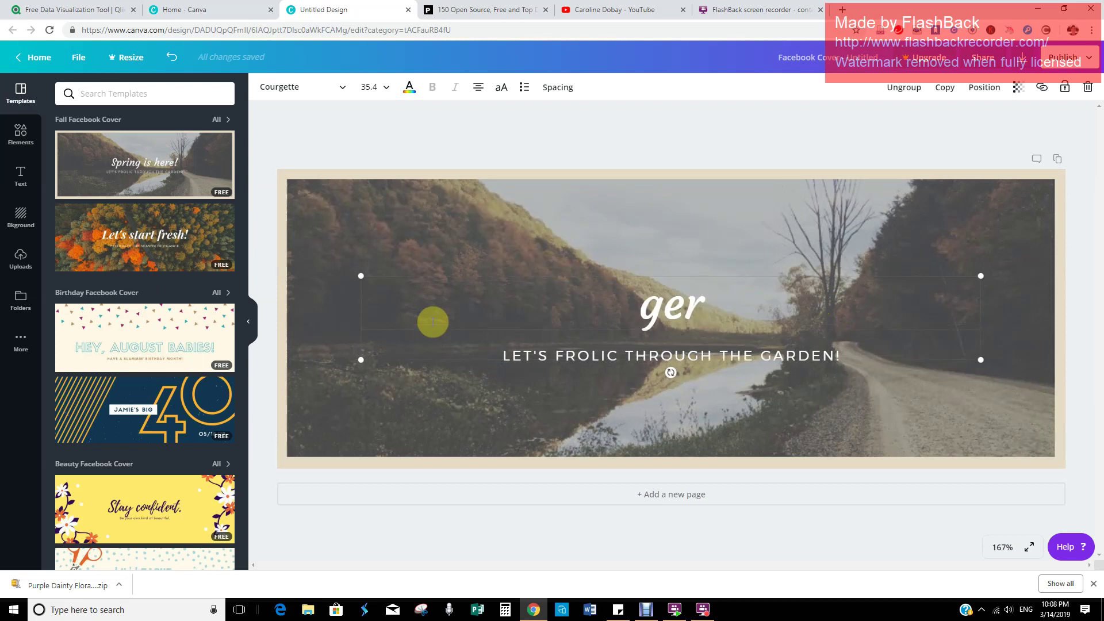
key(BackSpace)
key(BackSpace)
key(BackSpace)
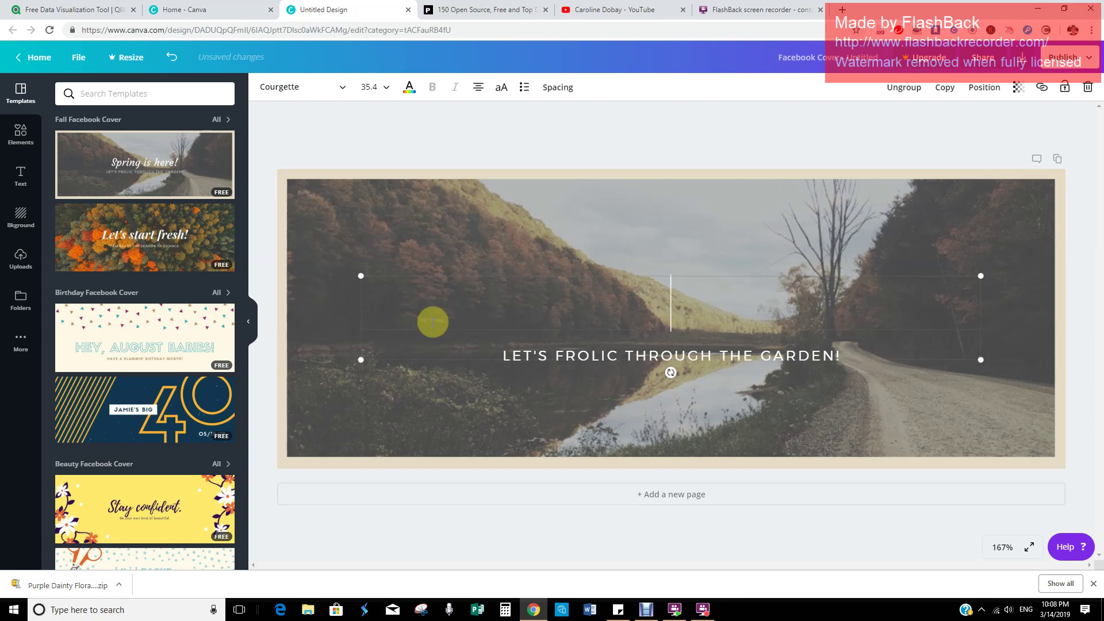
text(travel)
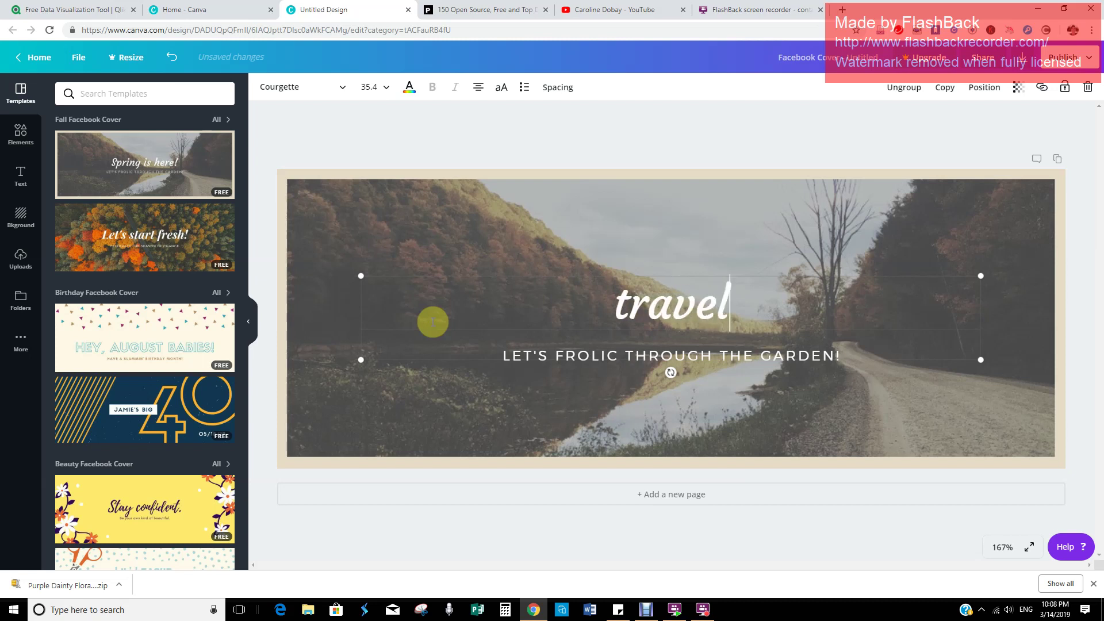
key(BackSpace)
key(BackSpace)
key(BackSpace)
key(BackSpace)
key(BackSpace)
key(BackSpace)
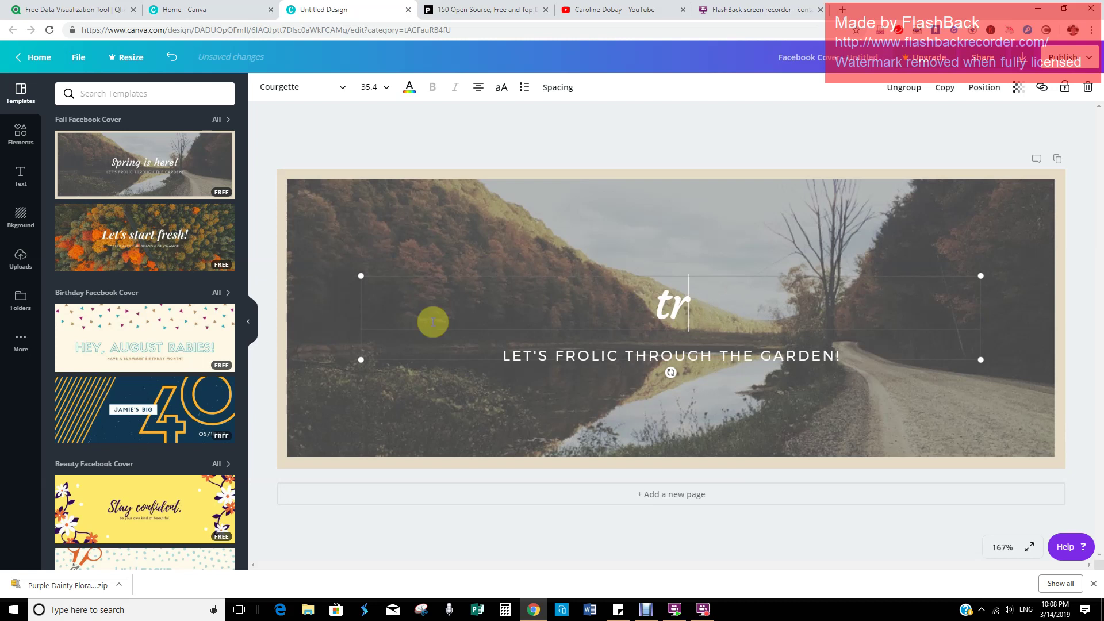
text(Tra)
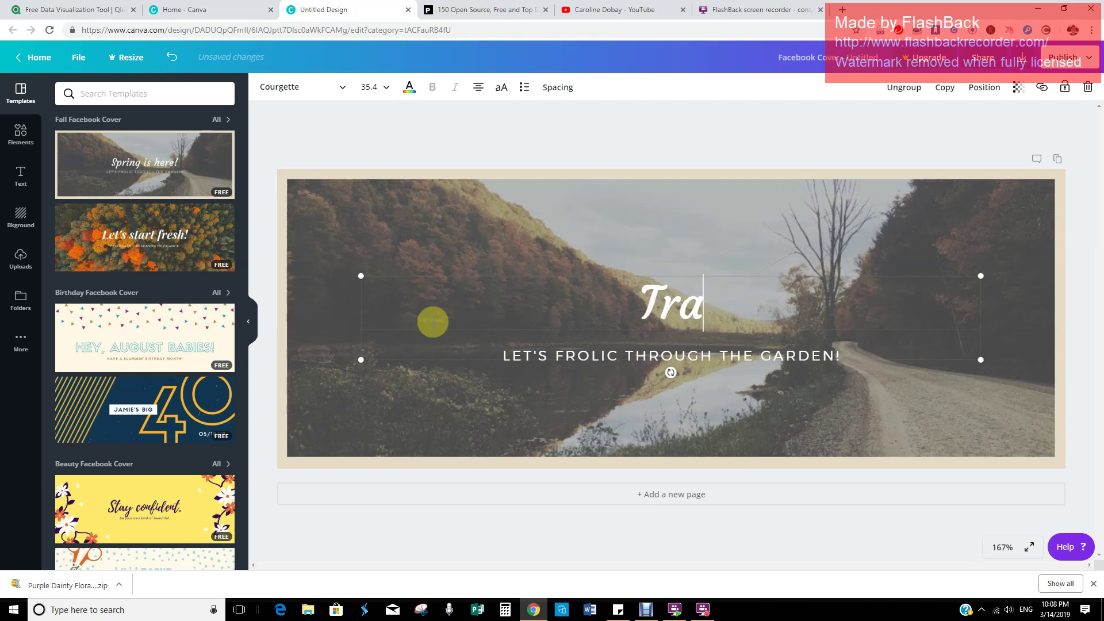
text(vel Abroad)
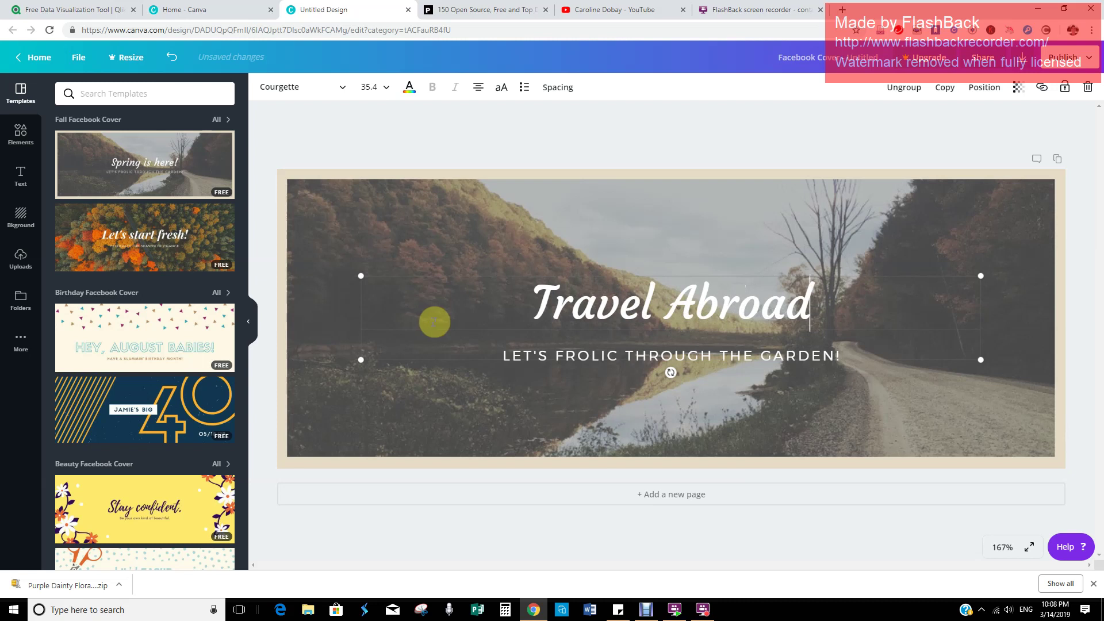
Step: Change the "Travel Abroad" headline's text color to the default lime green
click(570, 360)
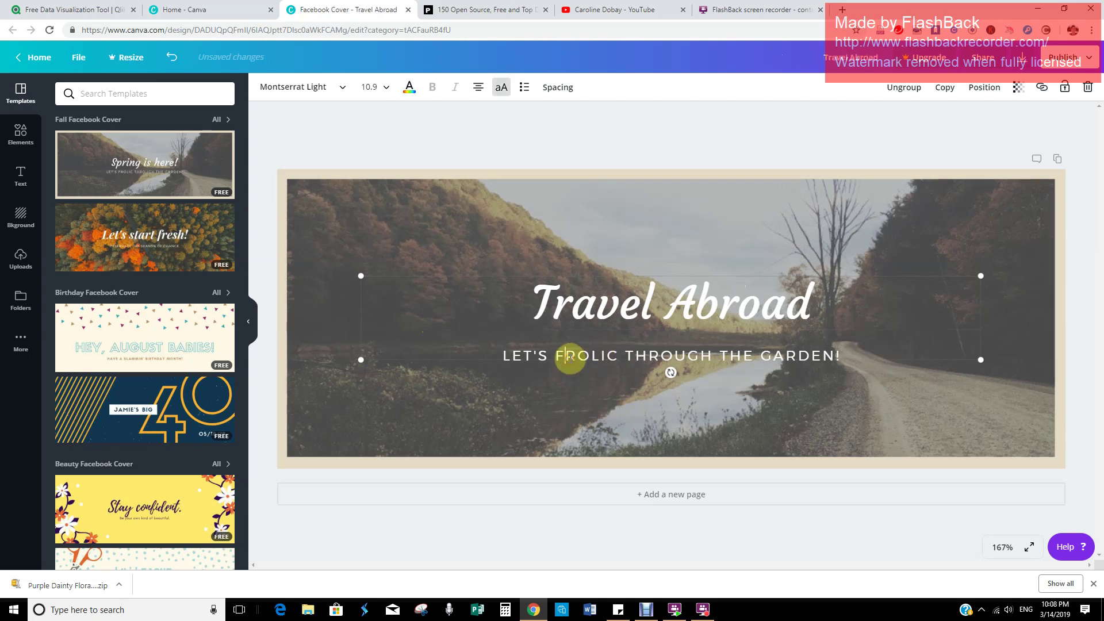
click(532, 303)
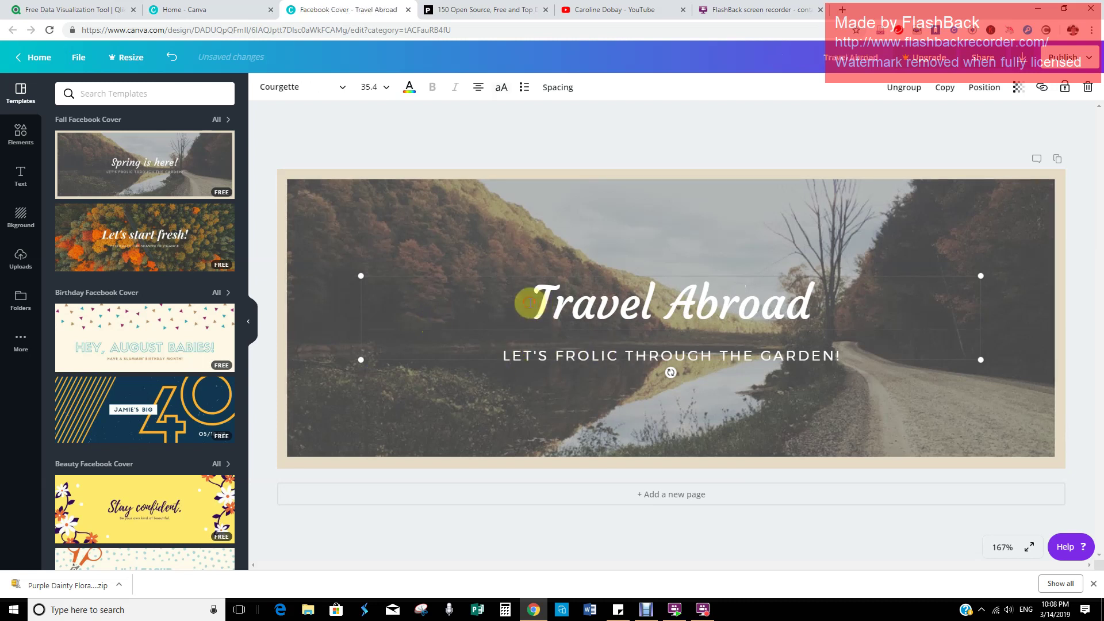
drag(529, 304, 830, 303)
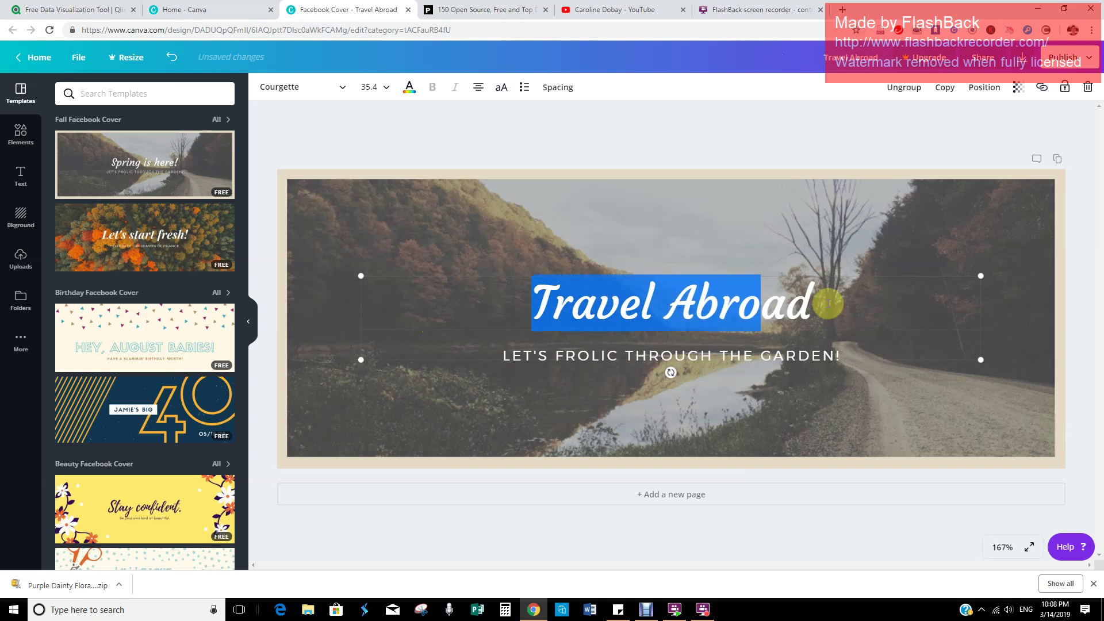
click(409, 91)
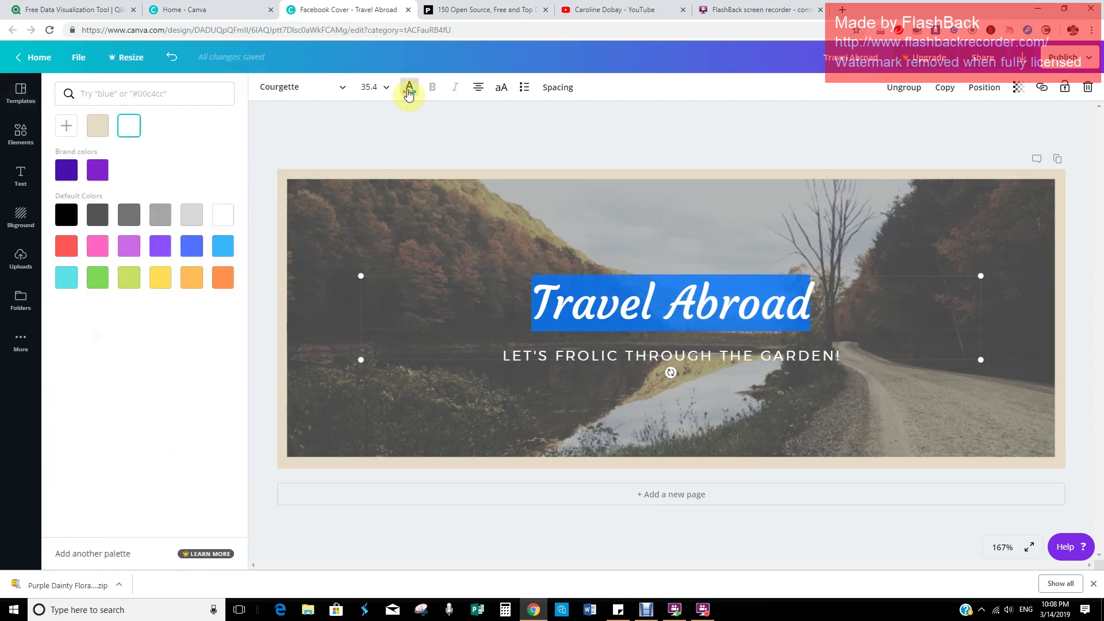
click(128, 288)
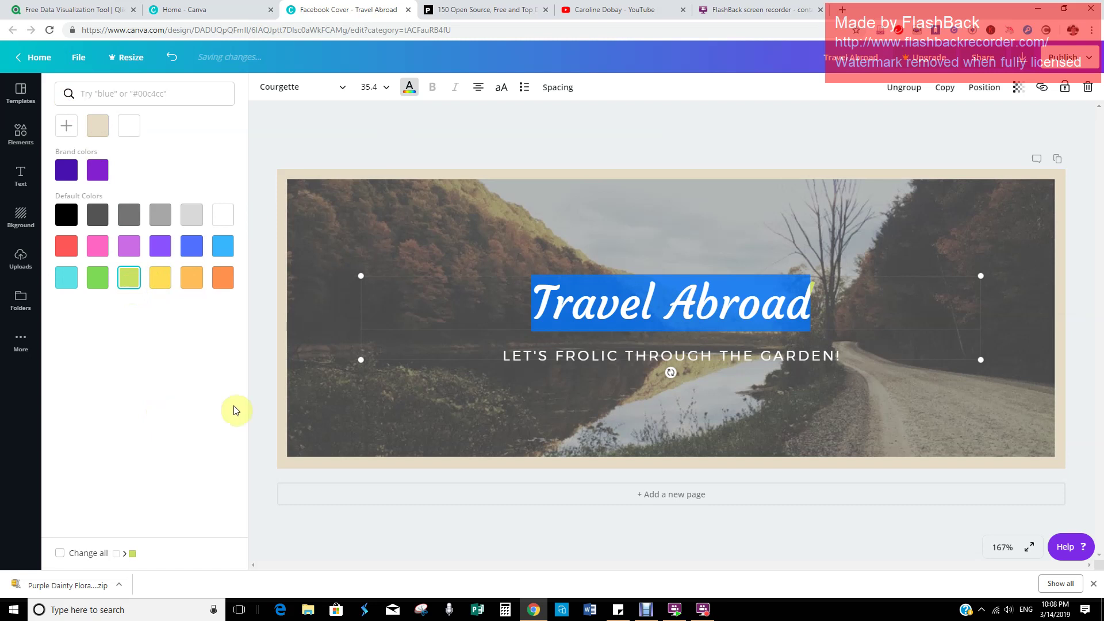
Step: Delete the landscape photo and the beige background behind the "Travel Abroad" headline
click(479, 386)
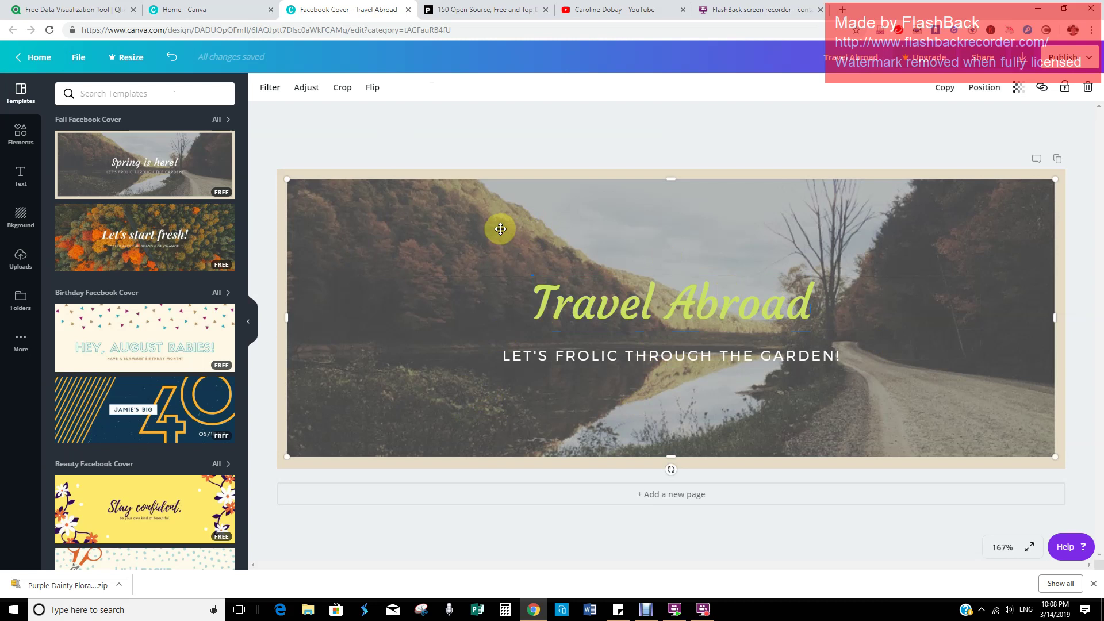
key(Delete)
key(Delete)
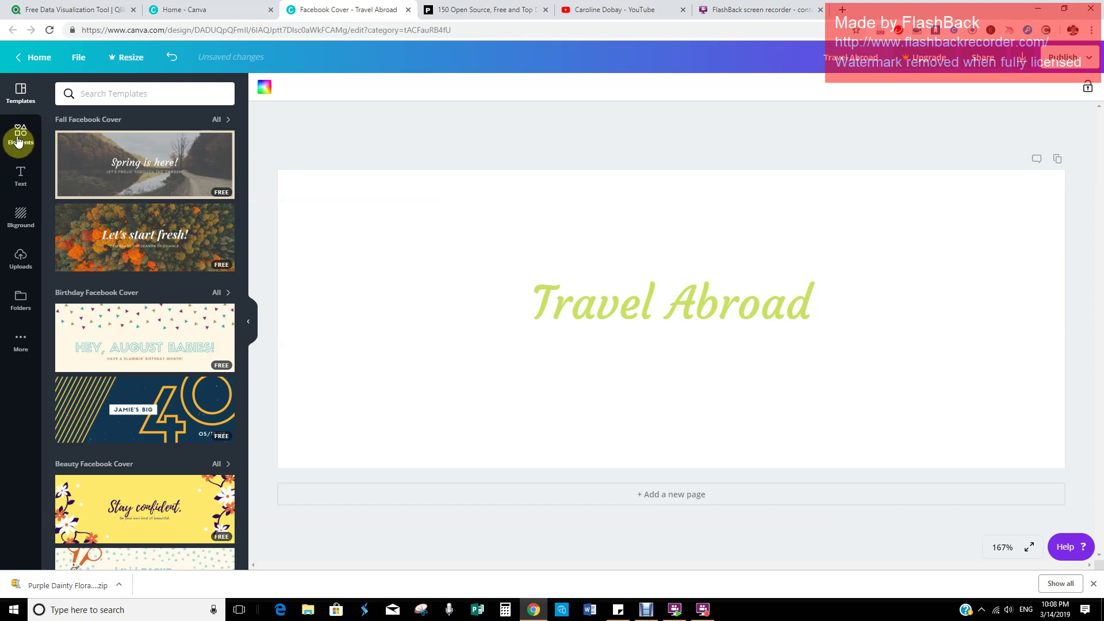
Step: Apply the free background photo of a sandy beach with pale blue waves to the cover
click(22, 216)
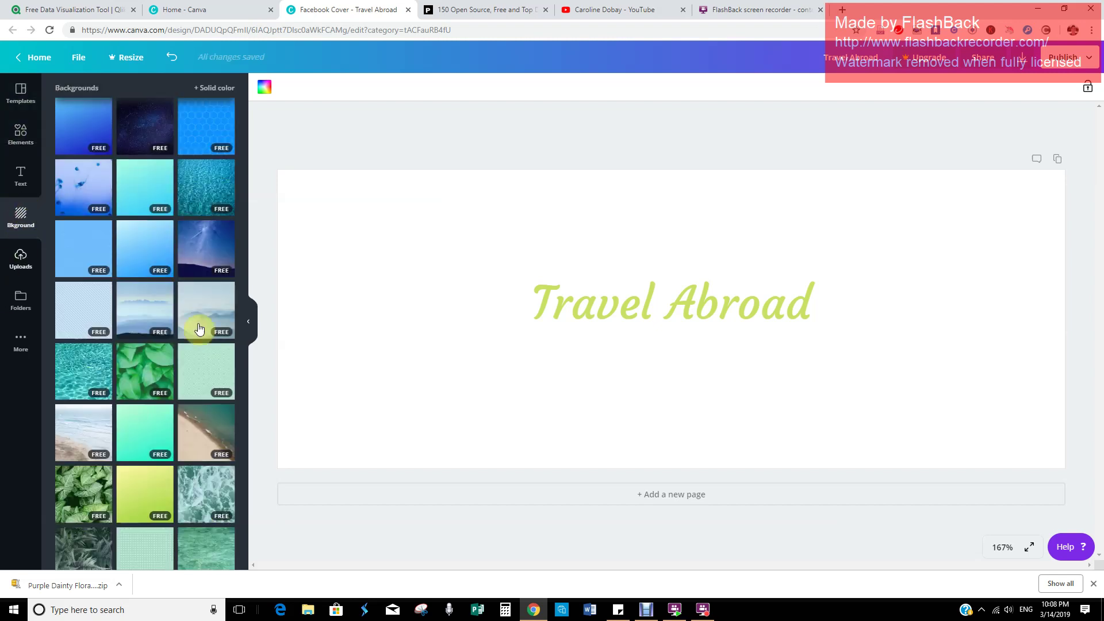
scroll(199, 359, down, 1)
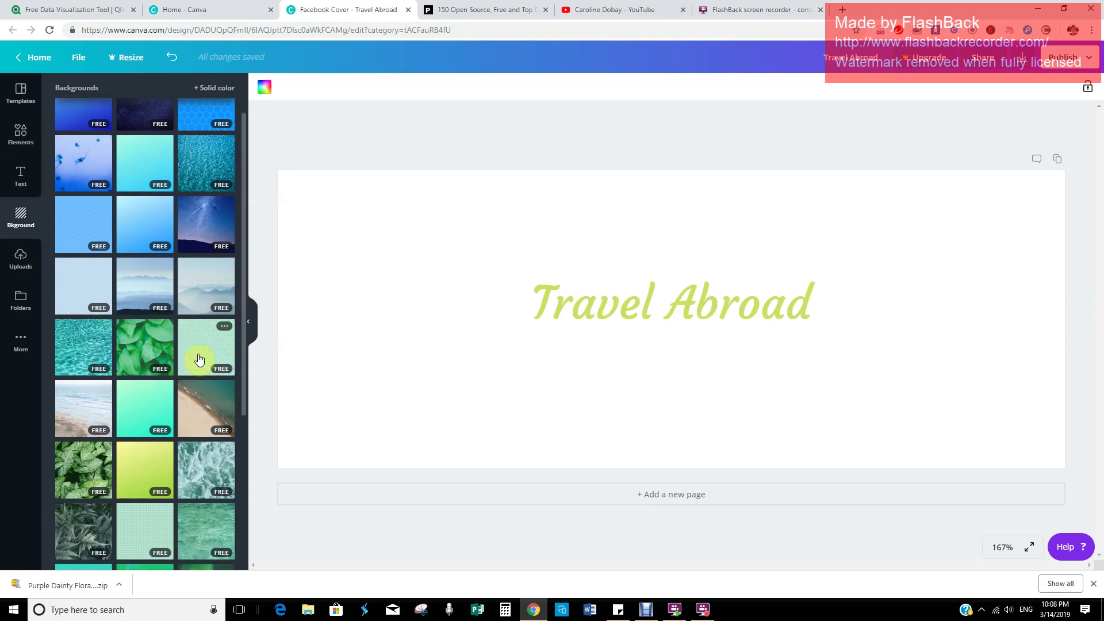
scroll(199, 360, down, 3)
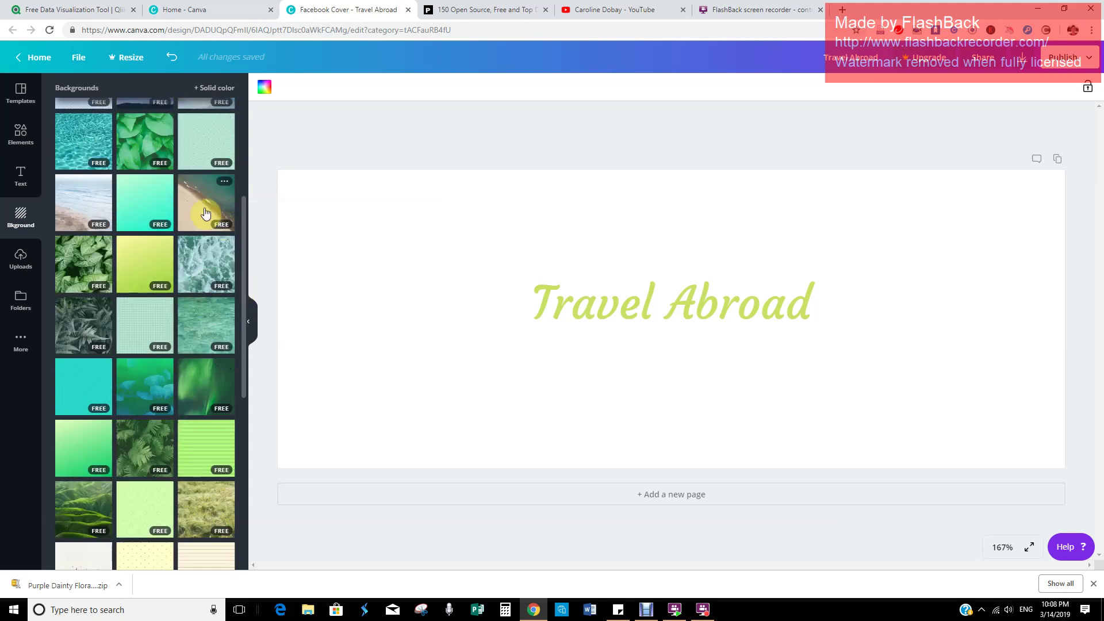
click(76, 215)
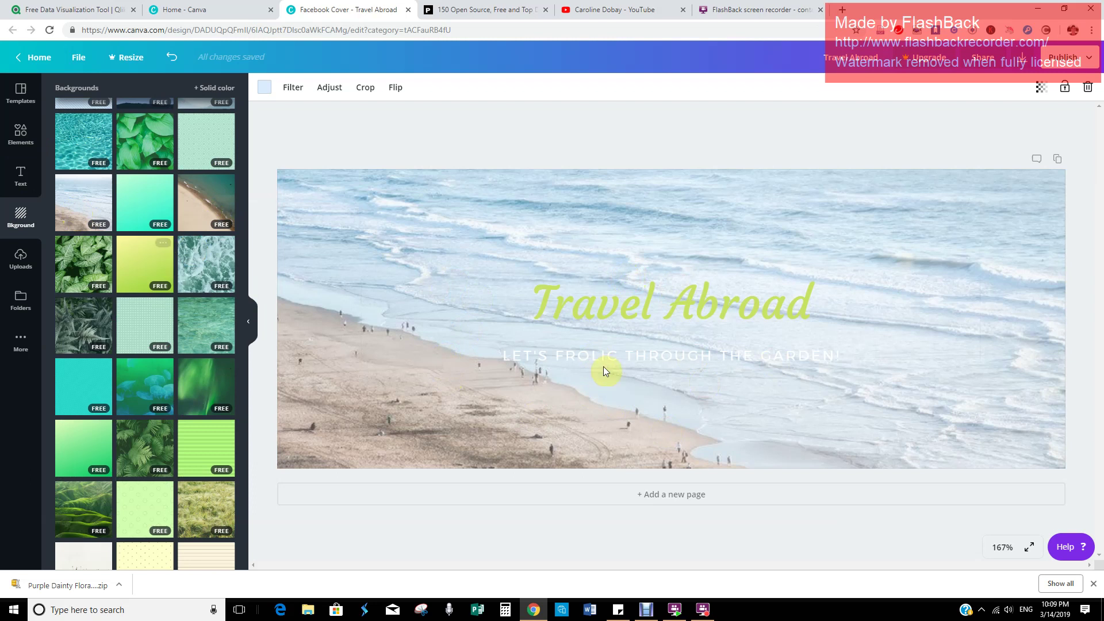
Step: Delete the subtitle "LET'S FROLIC THROUGH THE GARDEN!" from the text group below the headline
click(504, 357)
drag(608, 355, 476, 346)
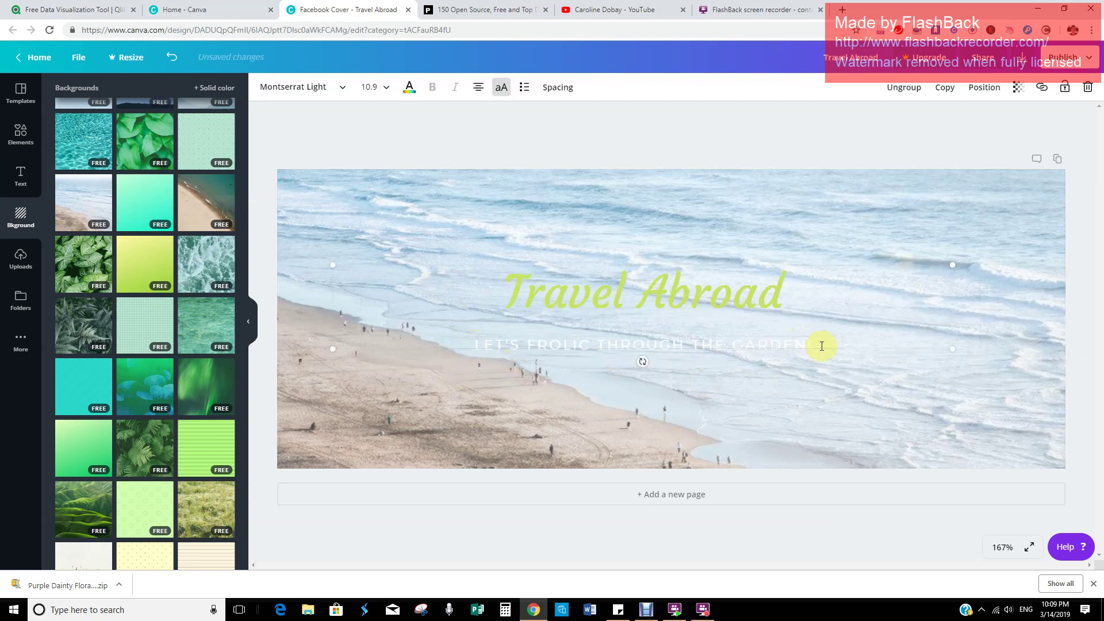
drag(771, 344, 338, 344)
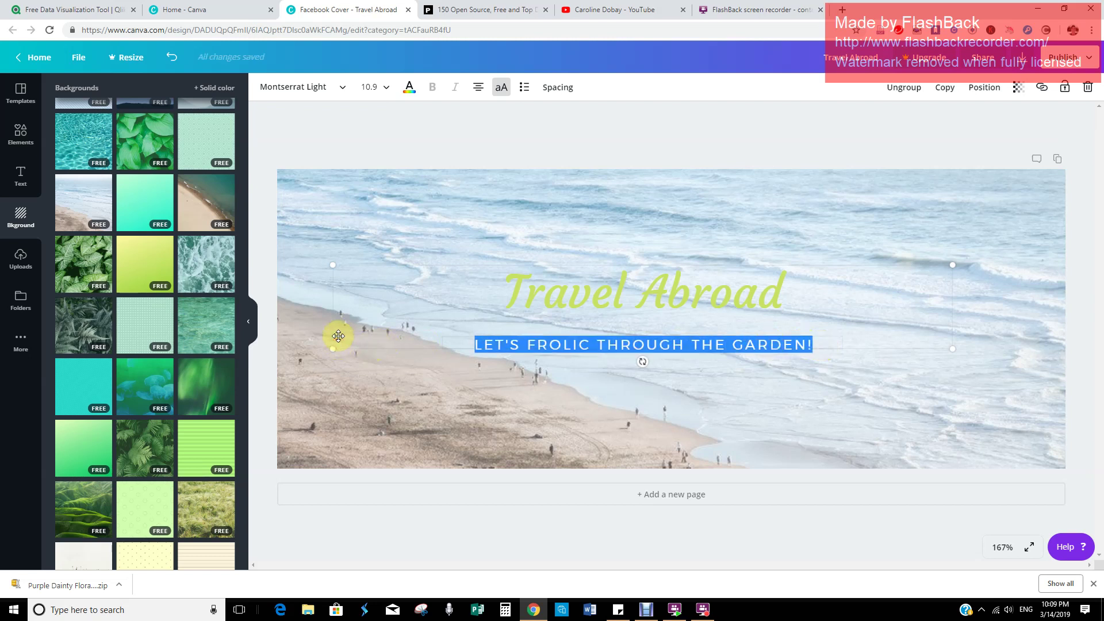
key(BackSpace)
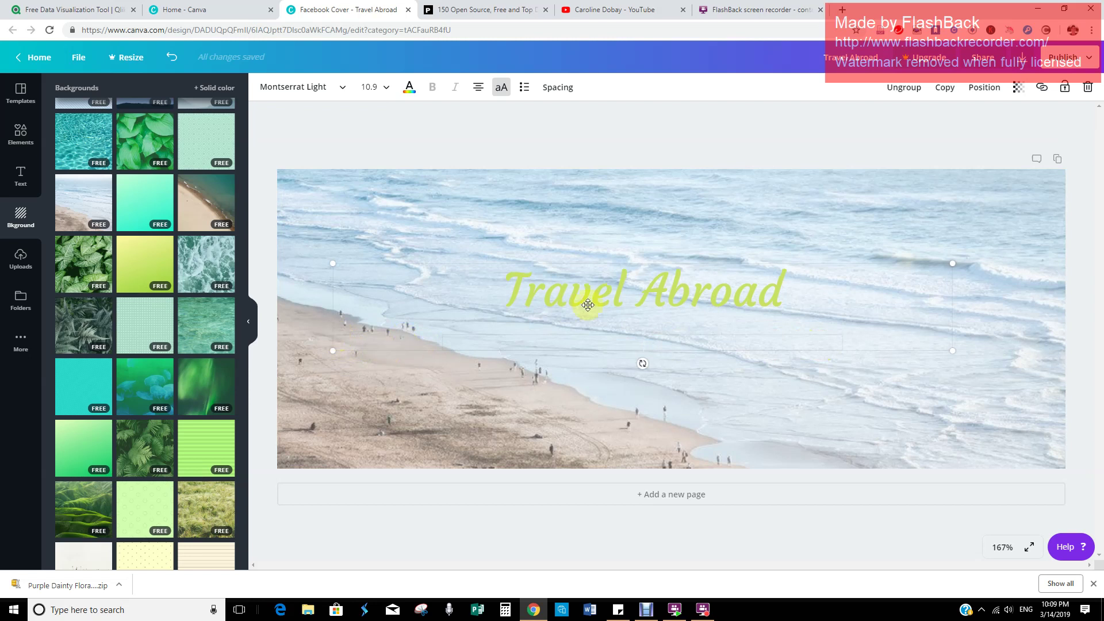
Step: Move the "Travel Abroad" headline to the cover's upper right area and color it with the darker purple brand color
drag(606, 279, 812, 213)
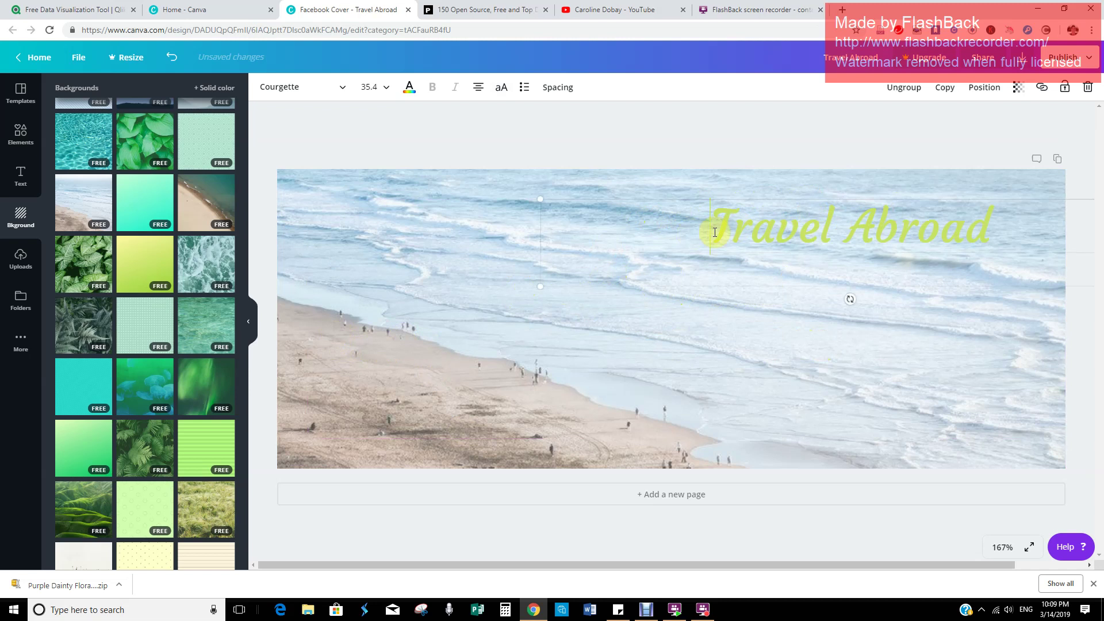
drag(715, 232, 1028, 227)
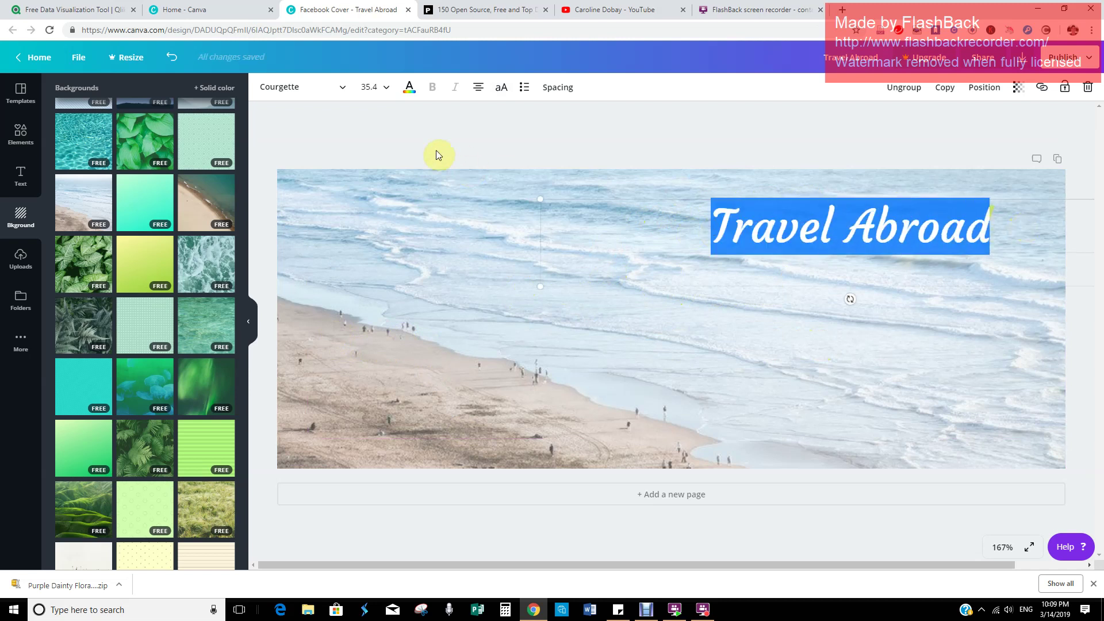
click(409, 88)
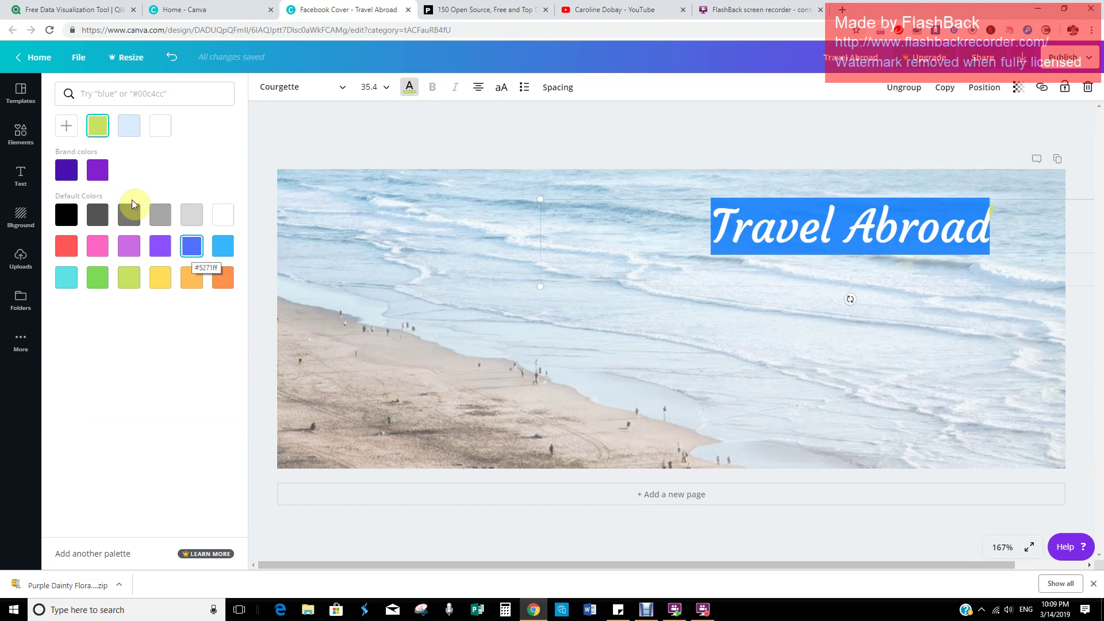
click(65, 172)
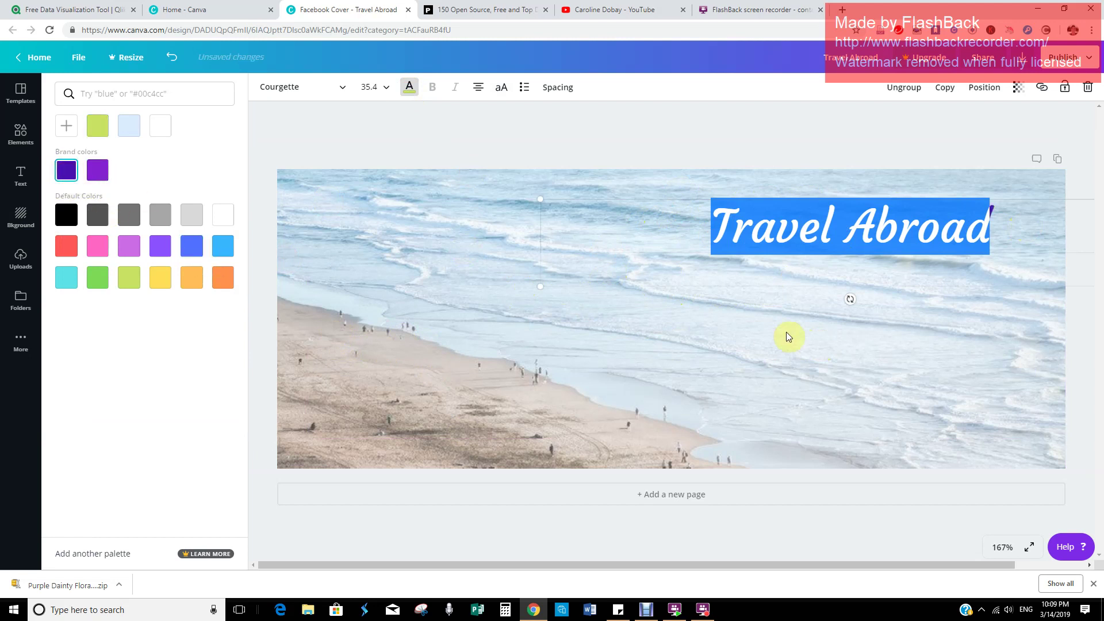
click(865, 344)
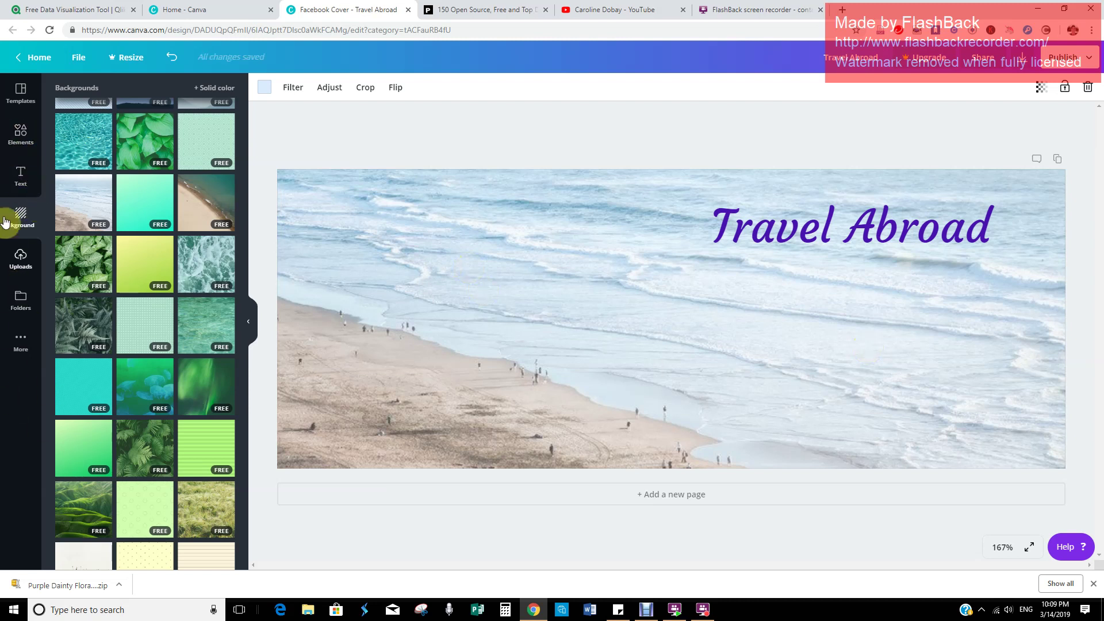
Step: Search the elements library for "Ships"
click(18, 142)
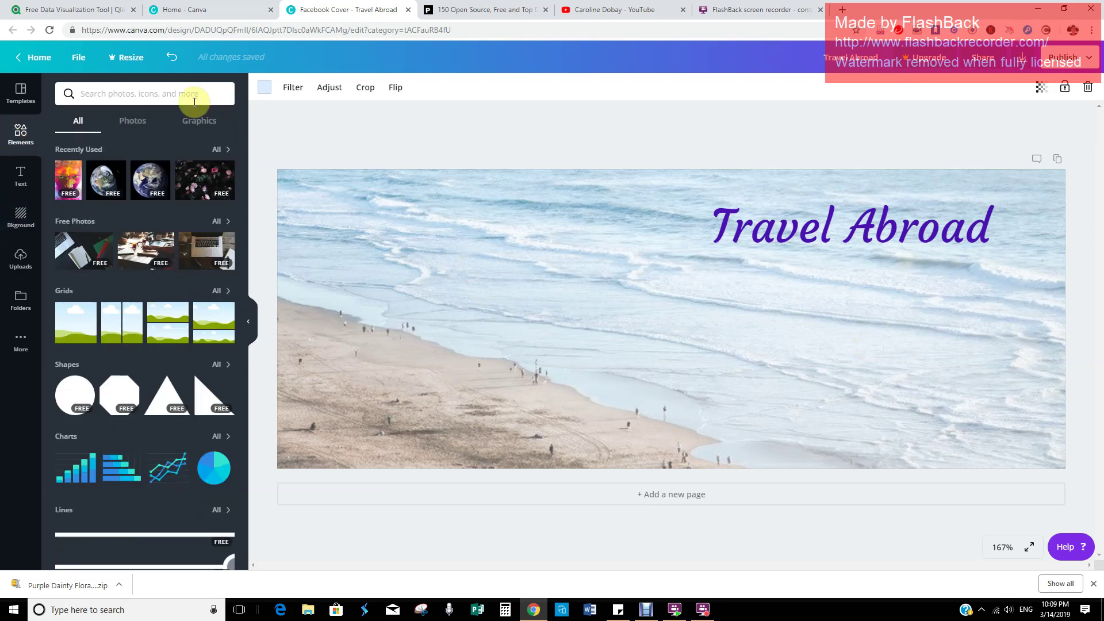
scroll(161, 365, down, 5)
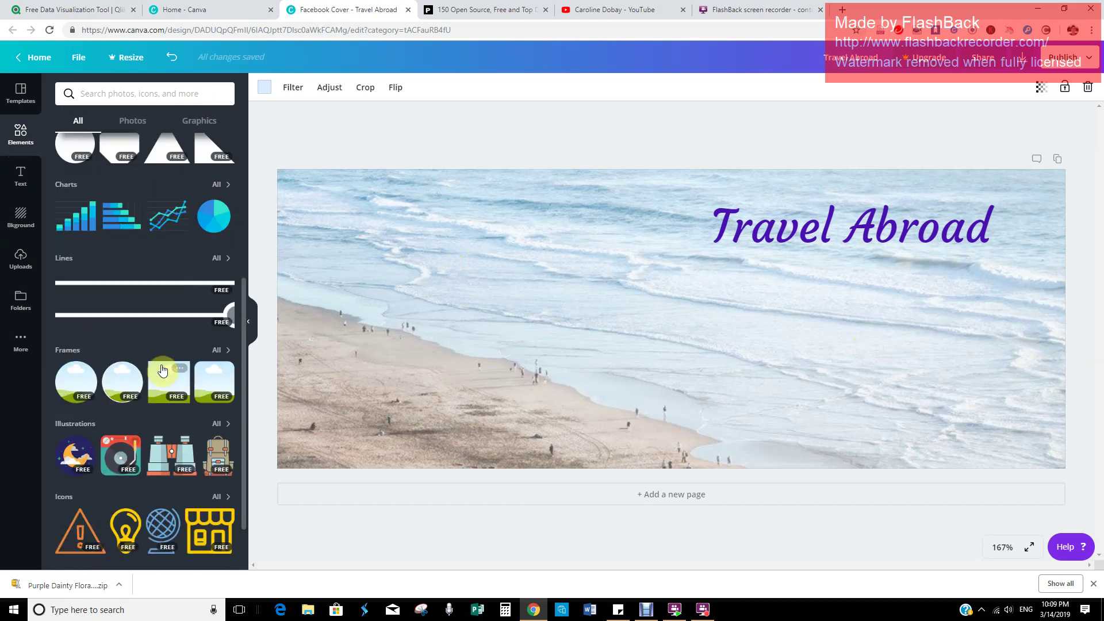
scroll(161, 365, up, 4)
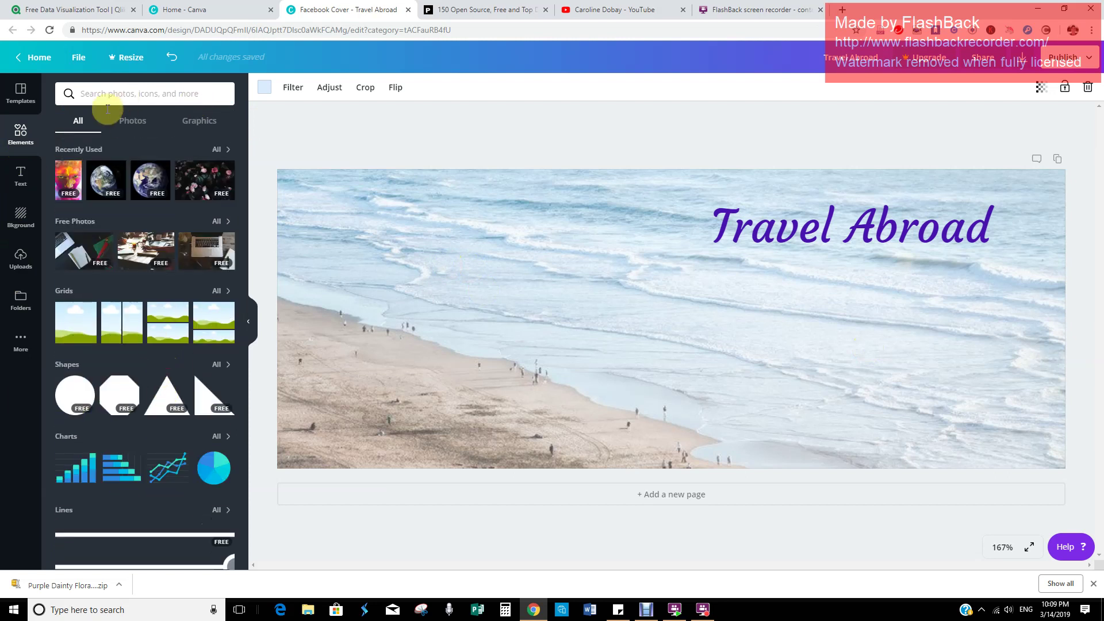
click(143, 95)
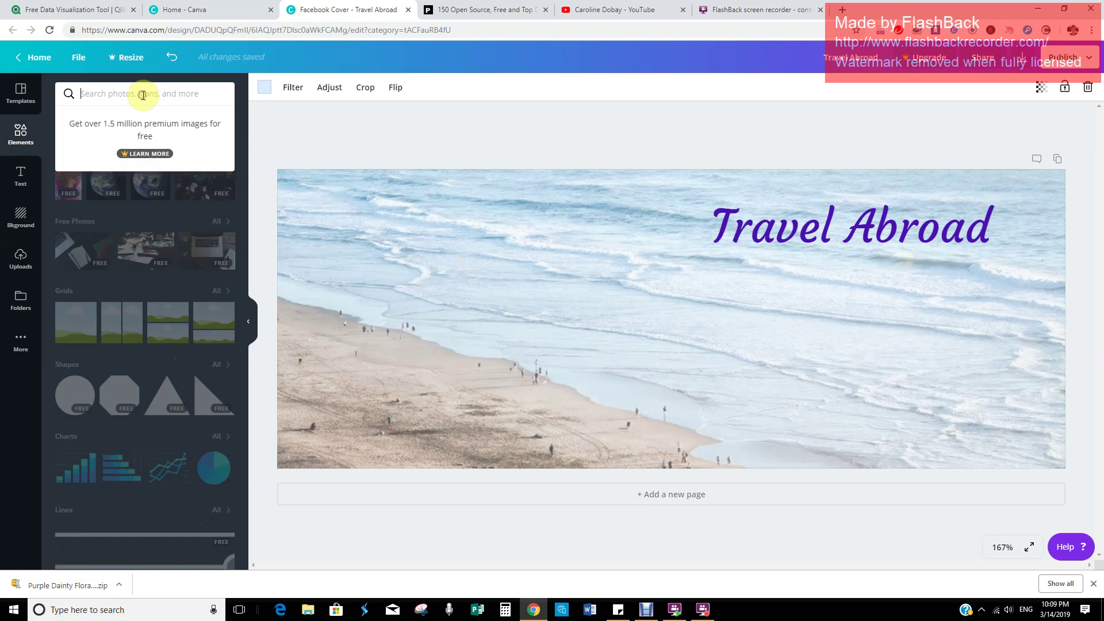
text(s)
key(Return)
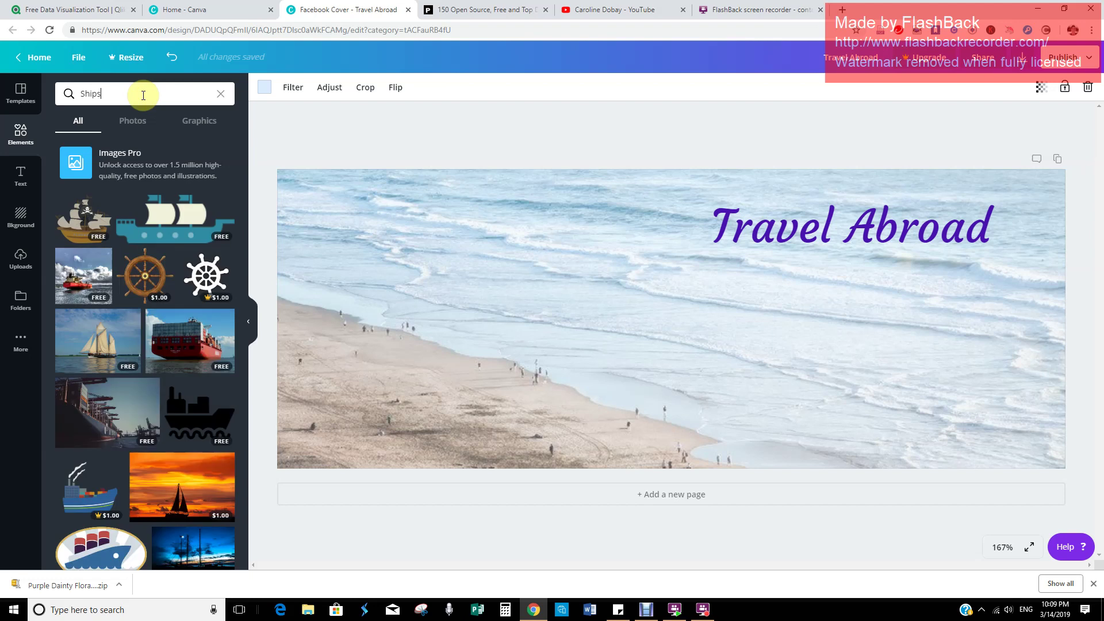
Step: Try out the free sailing ship photo on the cover and delete it
click(107, 344)
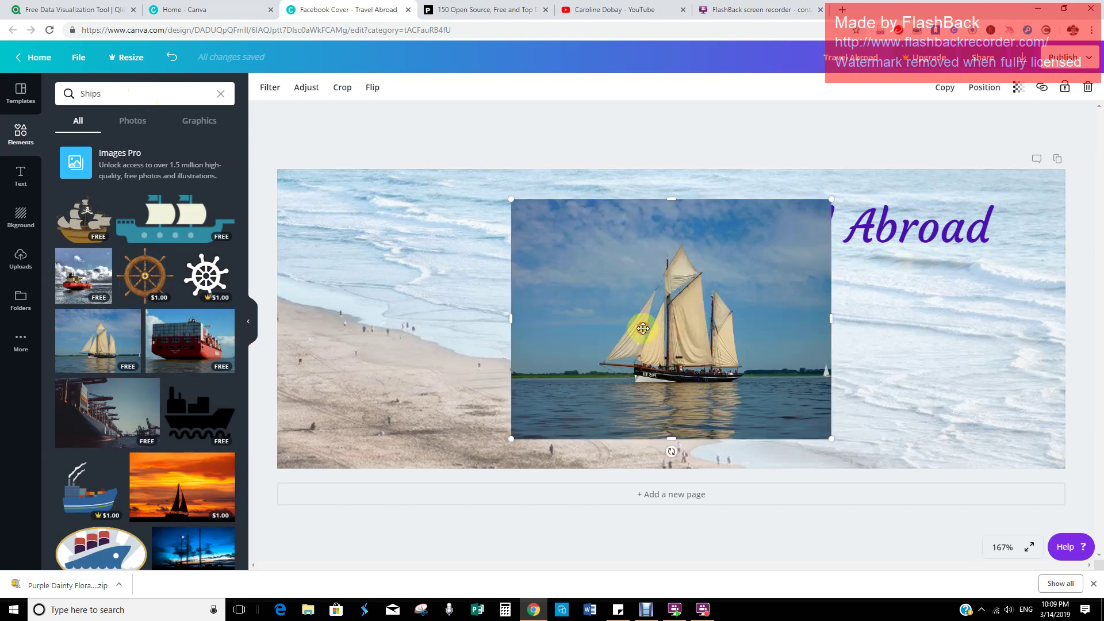
drag(602, 285, 567, 248)
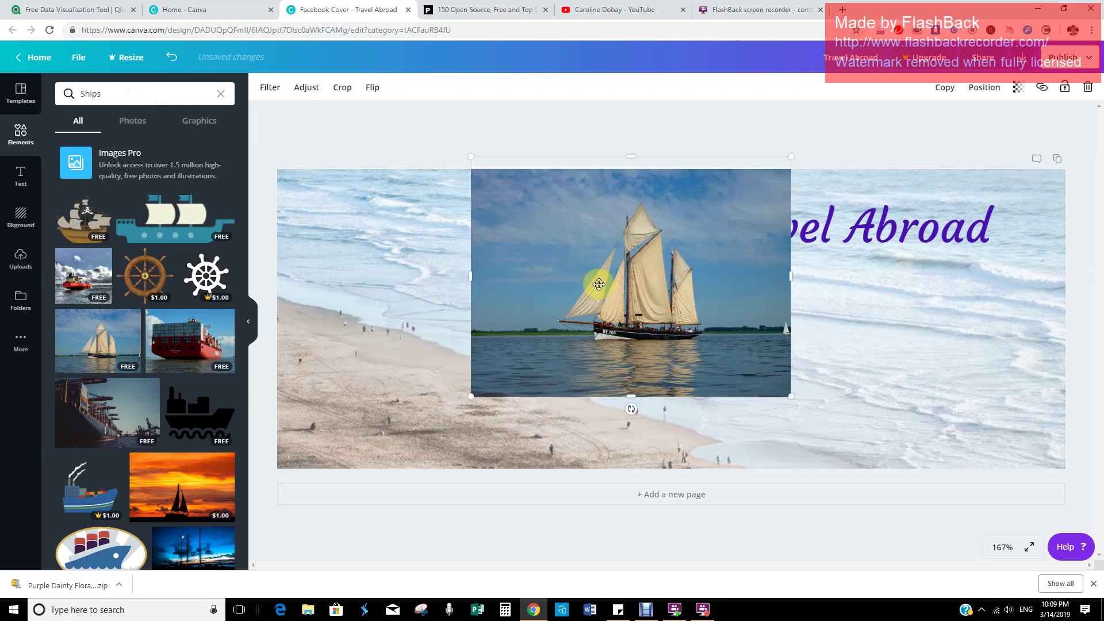
key(Delete)
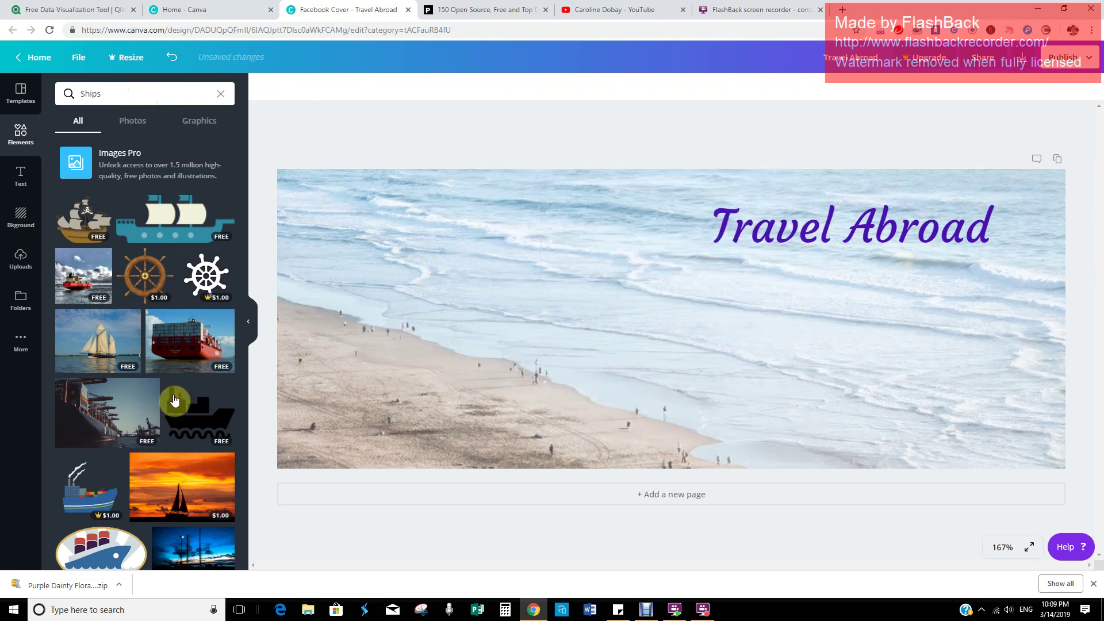
Step: Look through the "Ships" results and narrow them to graphics only
scroll(176, 401, down, 5)
scroll(162, 136, up, 5)
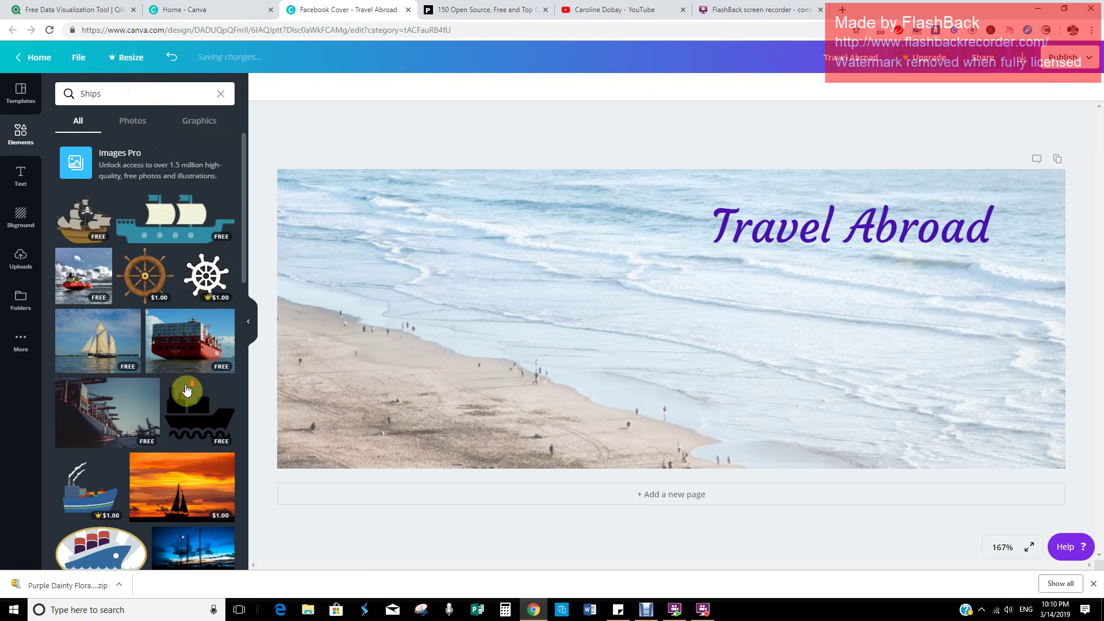
scroll(186, 388, down, 10)
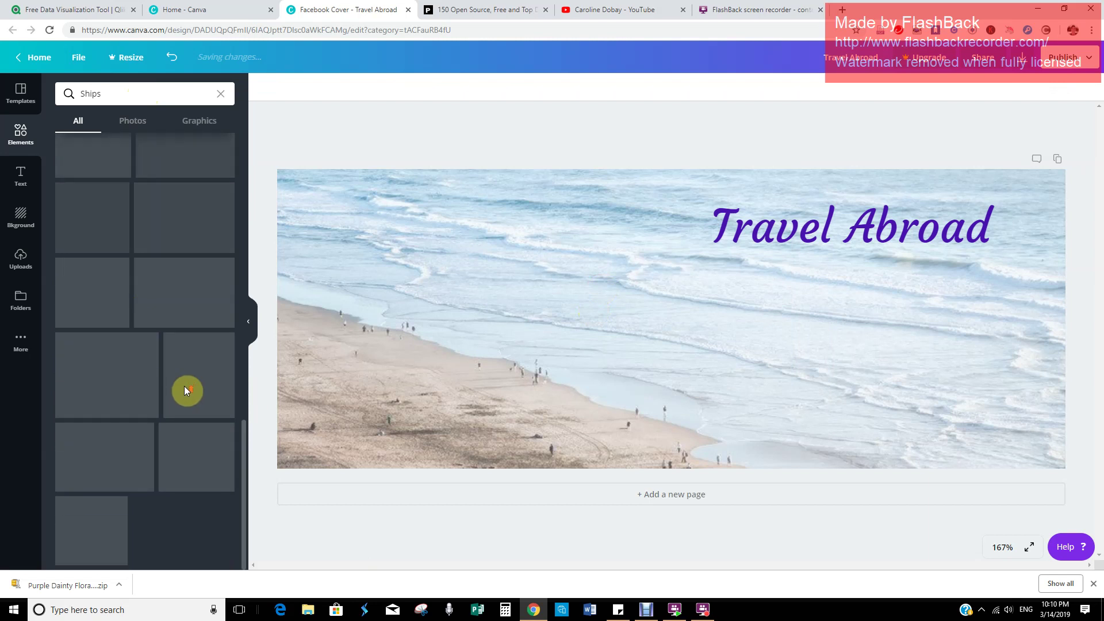
scroll(184, 391, up, 5)
scroll(184, 391, up, 10)
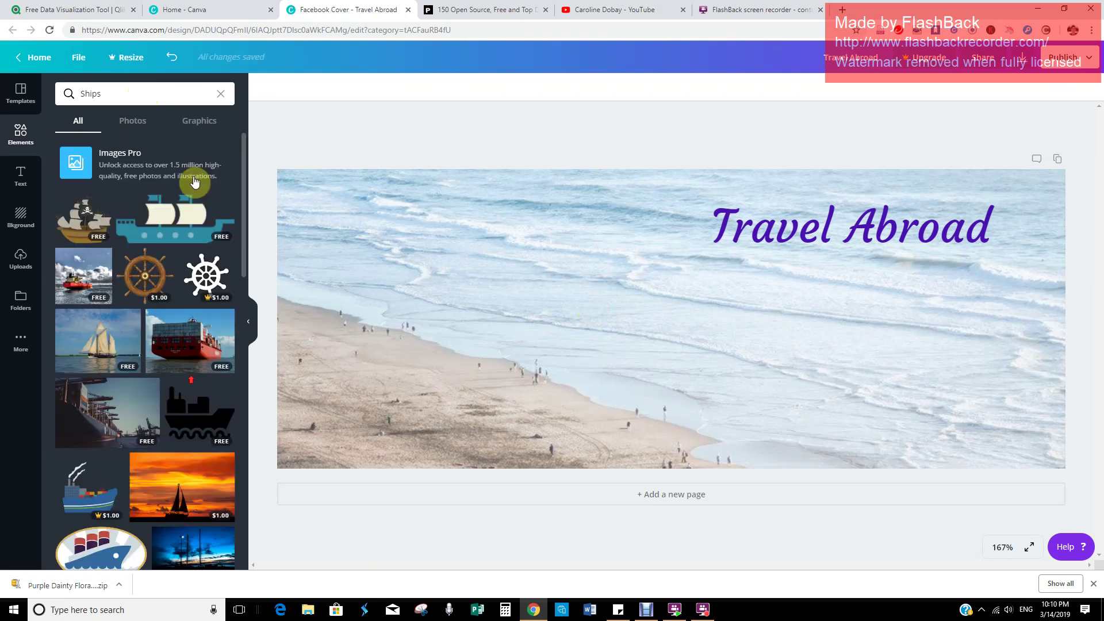
click(209, 127)
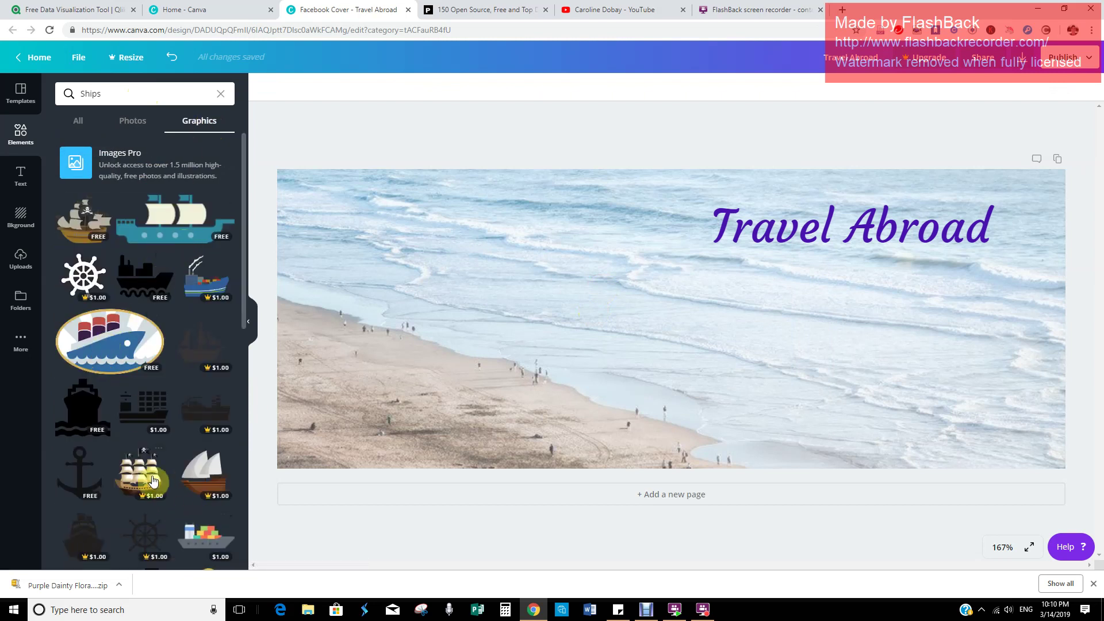
Step: Try the free teal sailing ship graphic on the cover's left part and delete it
drag(172, 219, 377, 192)
drag(551, 359, 622, 278)
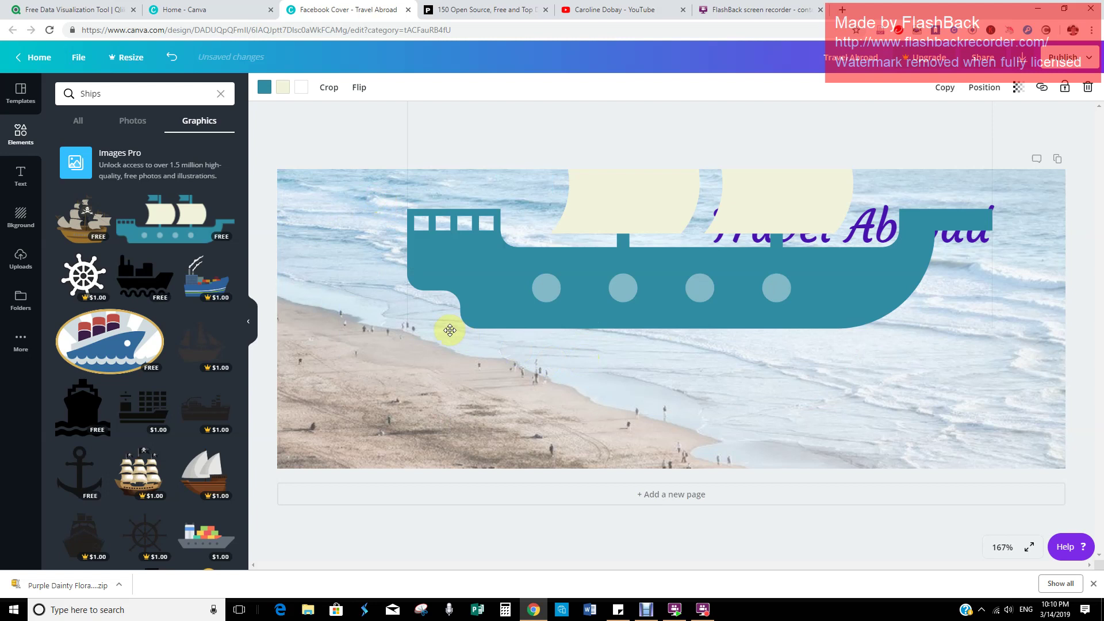
mouse_move(450, 330)
mouse_down()
mouse_move(402, 326)
mouse_move(446, 340)
mouse_move(444, 313)
mouse_up()
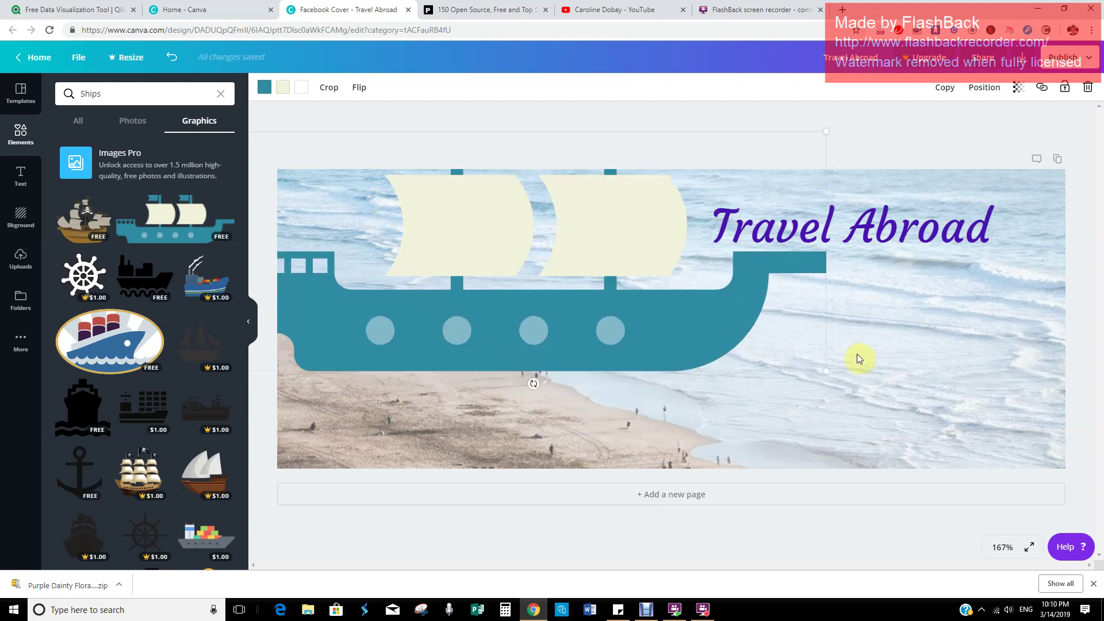
click(875, 352)
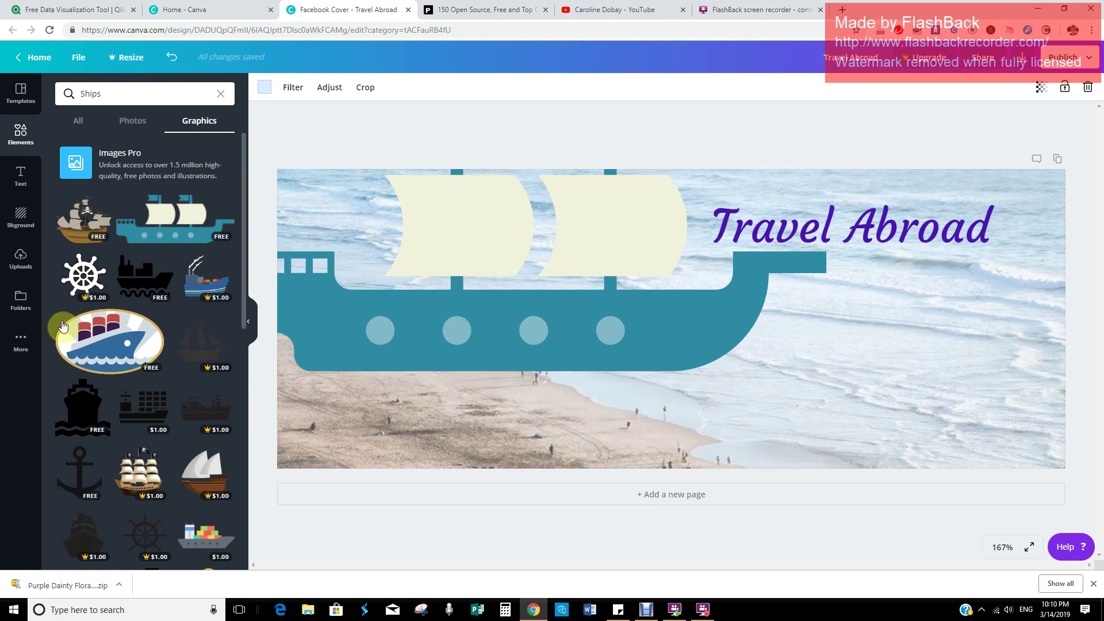
click(488, 245)
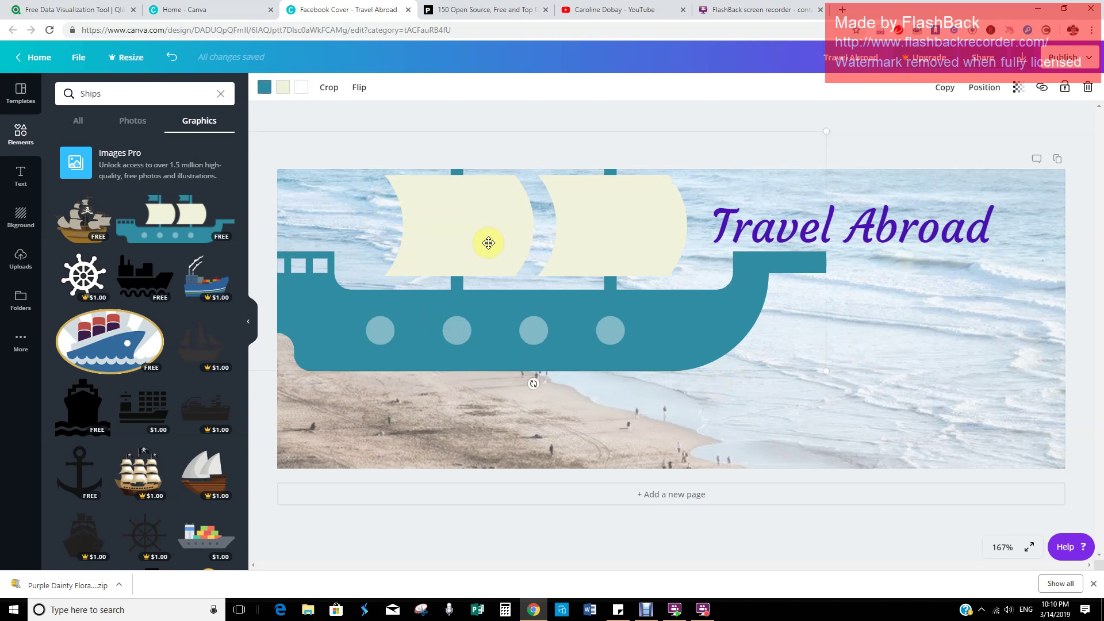
key(Delete)
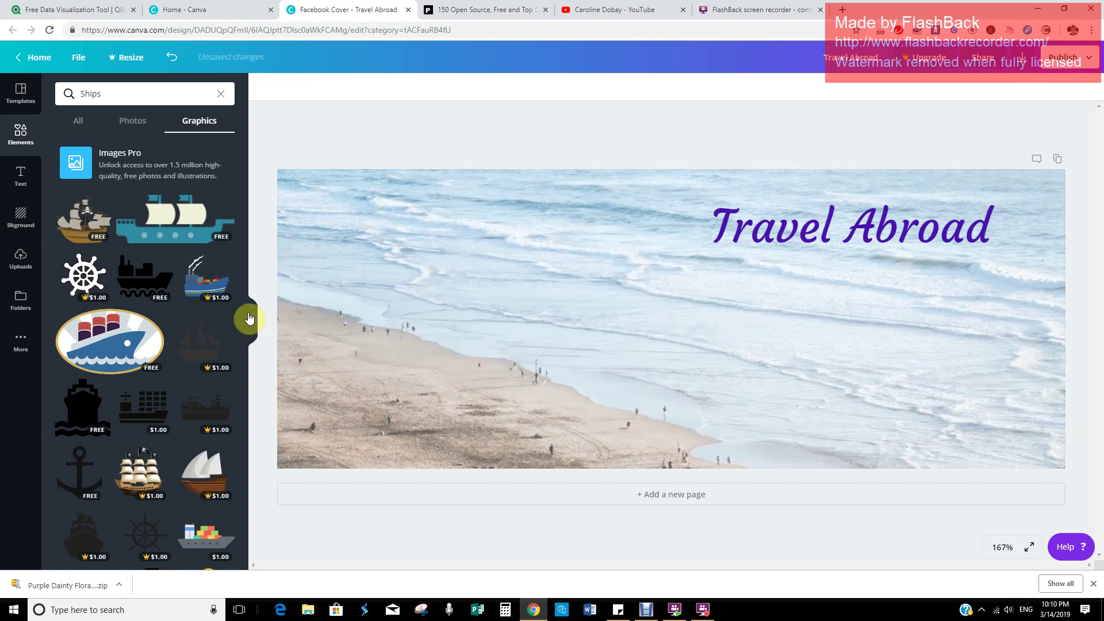
Step: Add the free oval cruise ship graphic with the gold border and place it at the cover's upper left
click(101, 342)
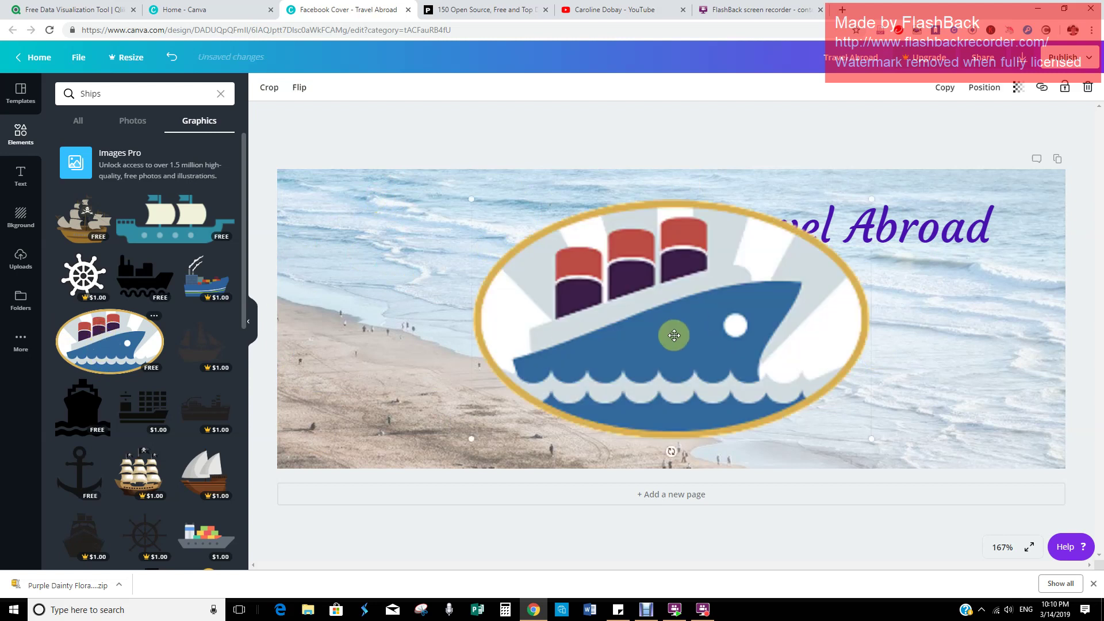
drag(673, 336, 489, 232)
drag(464, 273, 471, 304)
click(747, 362)
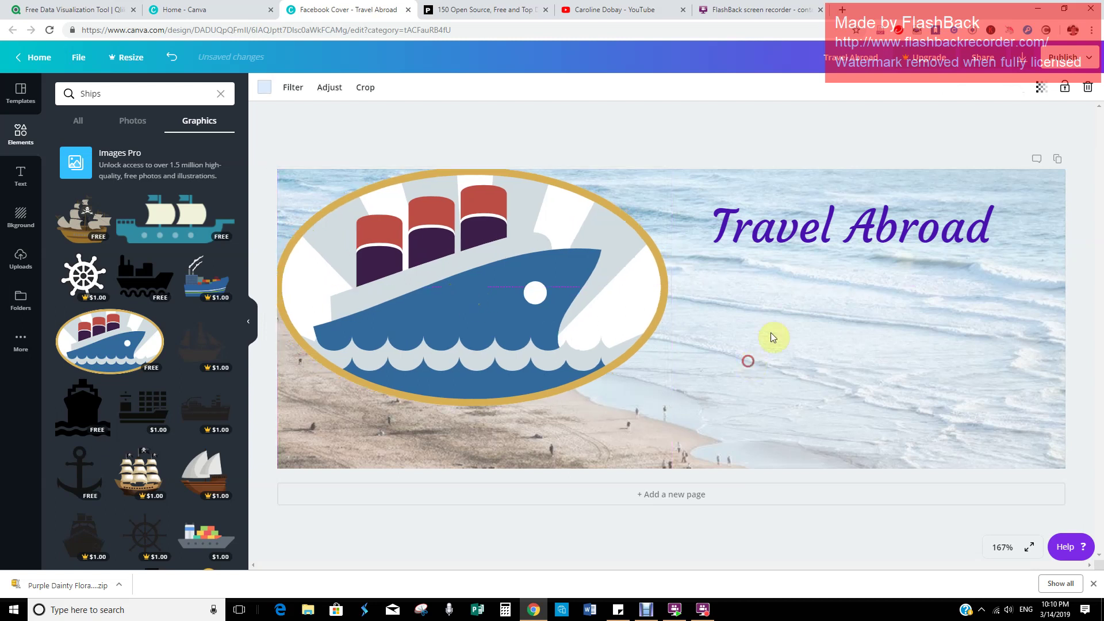
Step: Extend the "Travel Abroad" headline with a second line reading "with" and a third line holding the person's capitalized first name
click(995, 234)
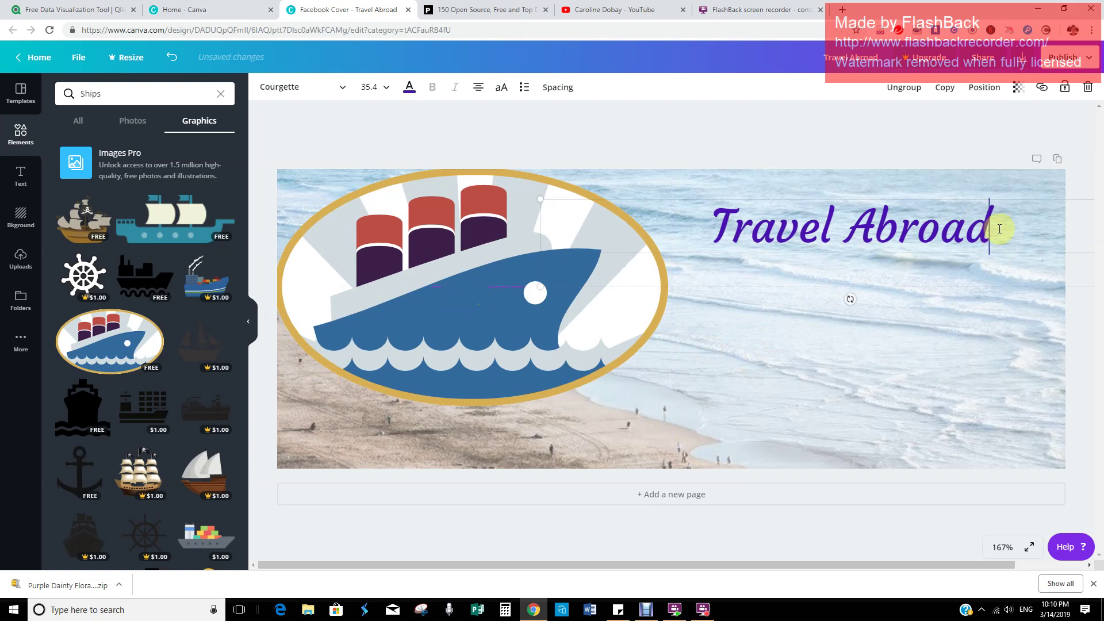
key(Return)
text(with)
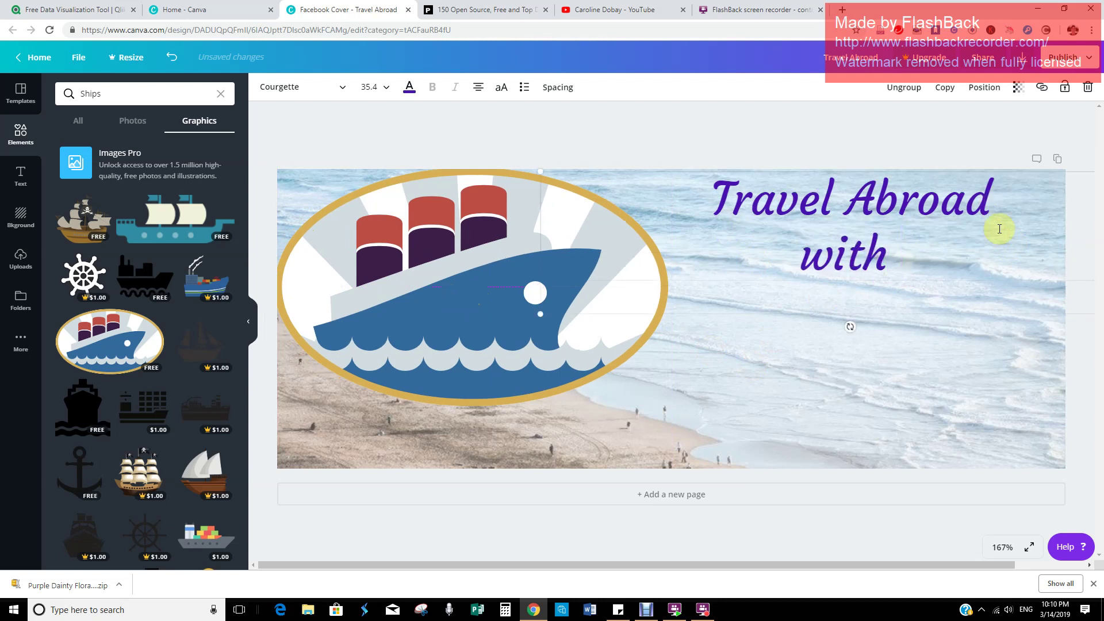
key(Return)
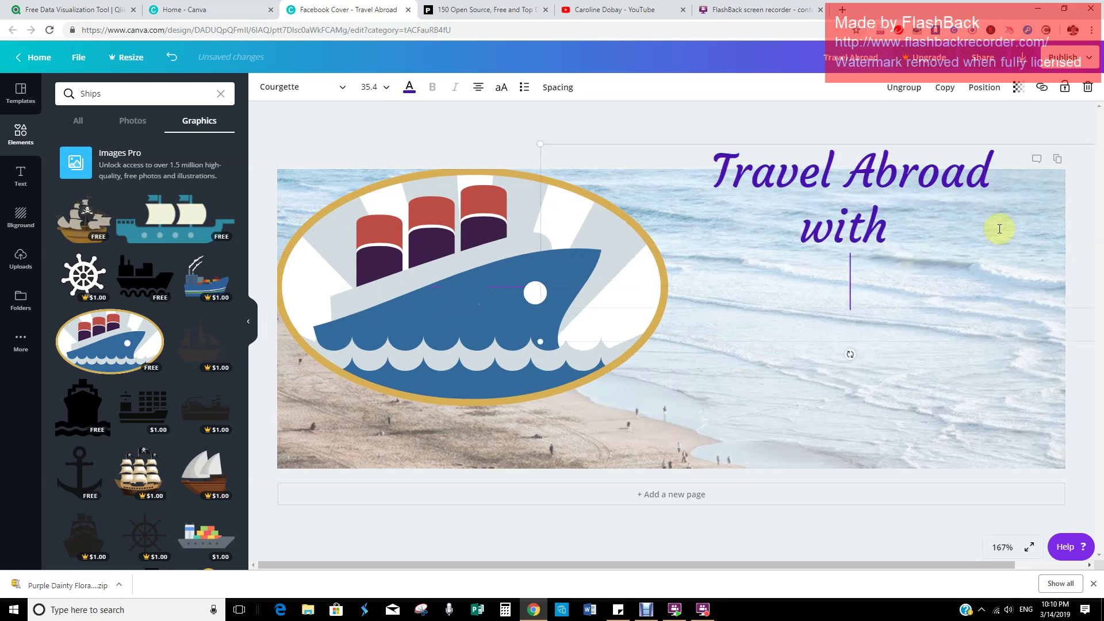
text(mavis)
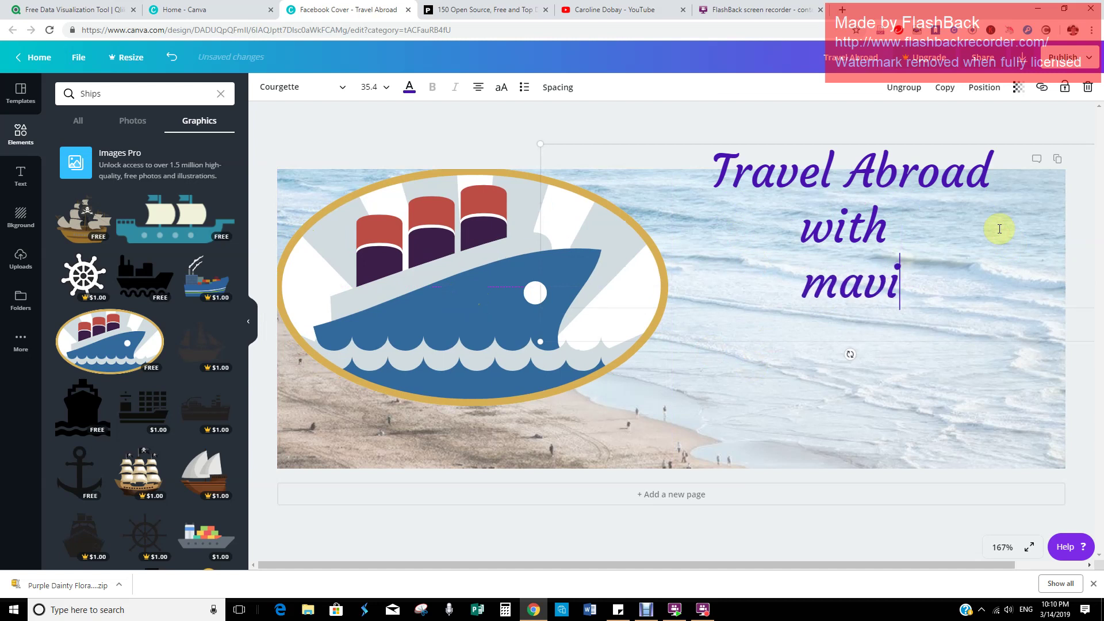
key(BackSpace)
key(BackSpace)
key(BackSpace)
key(BackSpace)
key(BackSpace)
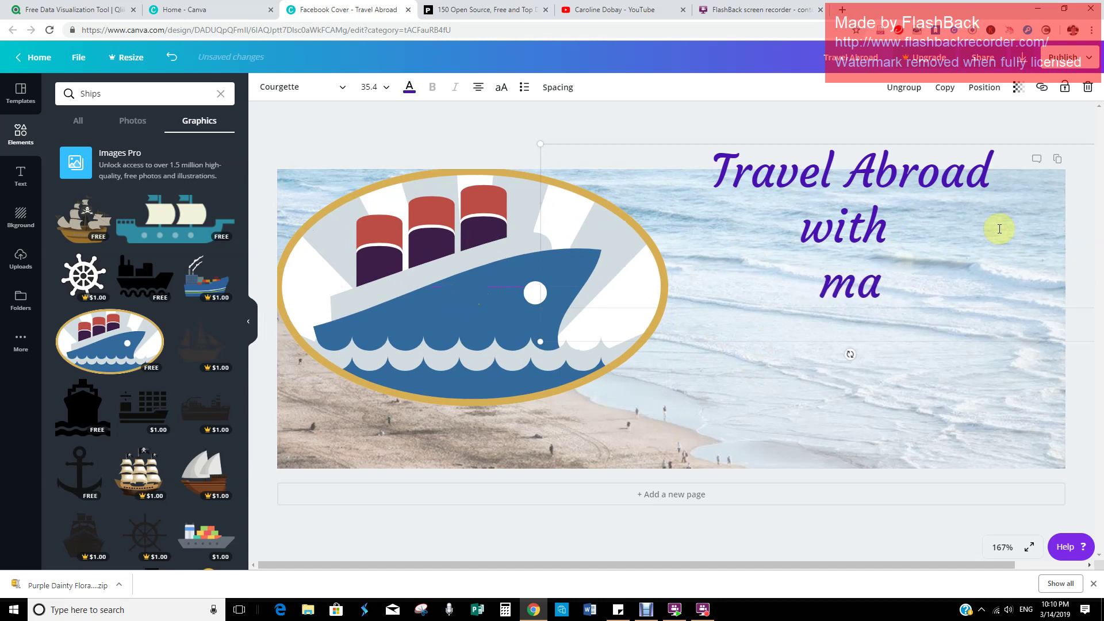
text(Mav)
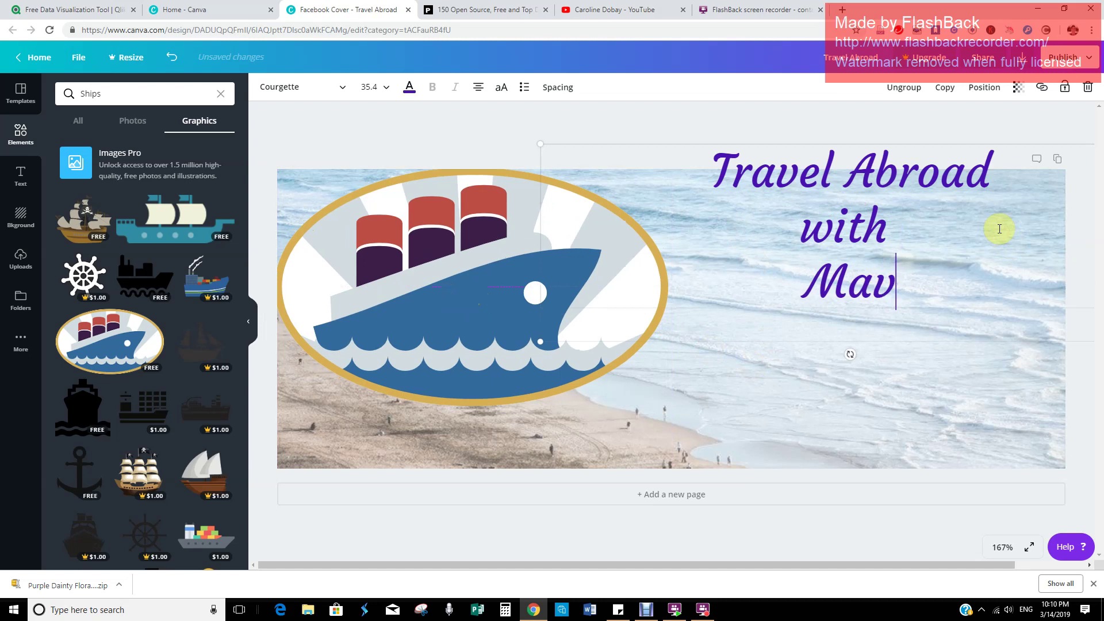
text(iss)
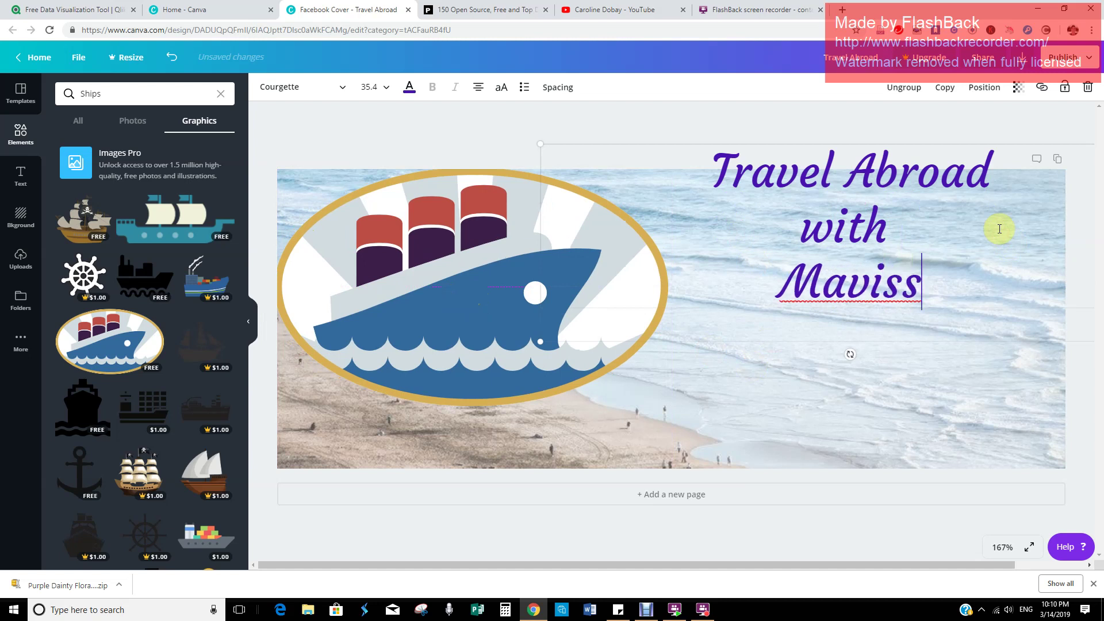
key(BackSpace)
click(976, 348)
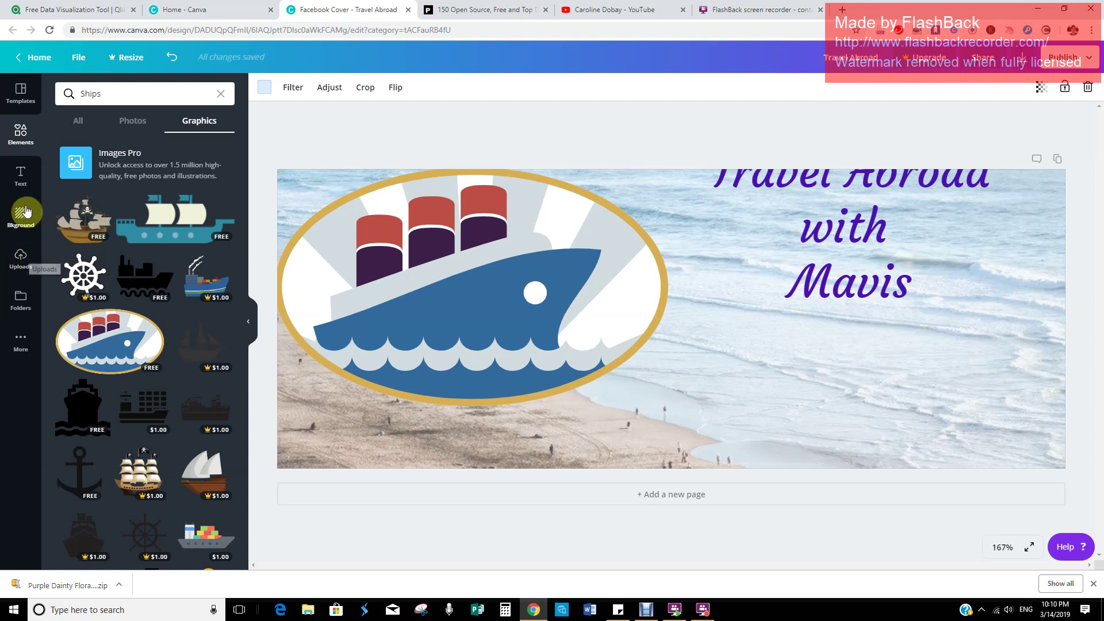
Step: Upload the "money2" picture of stacked banknotes from the Clipart folder to the image uploads
click(22, 269)
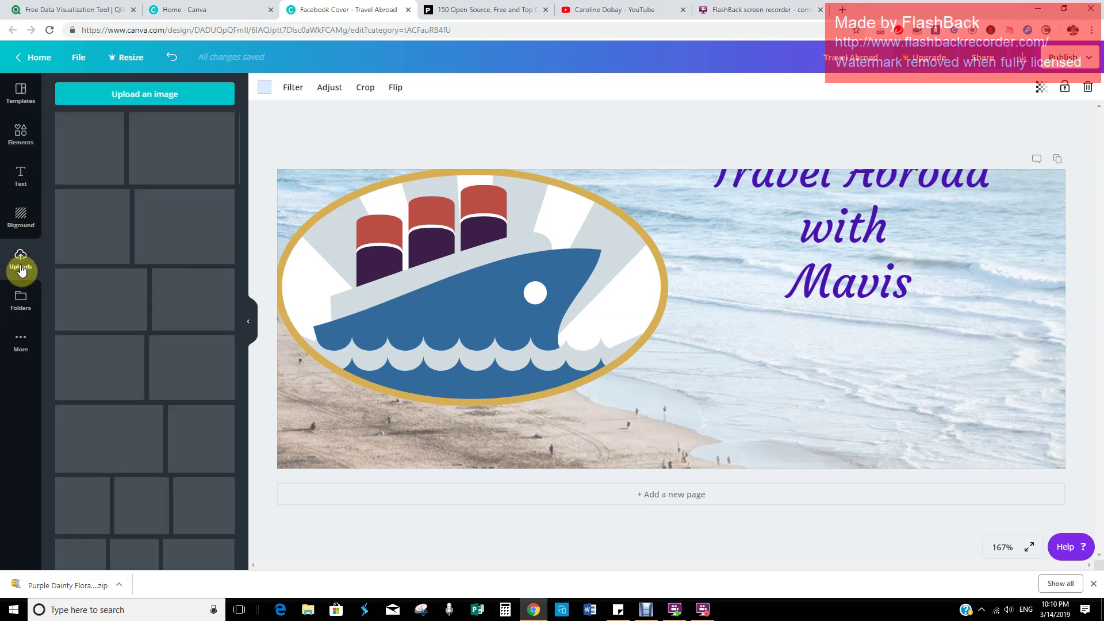
click(128, 101)
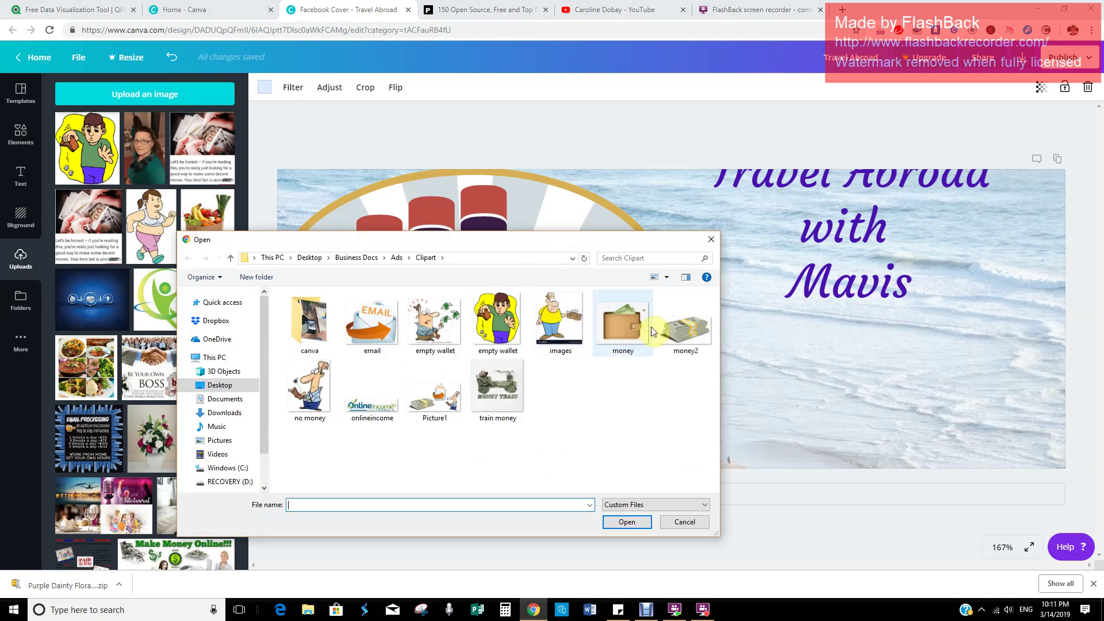
click(627, 523)
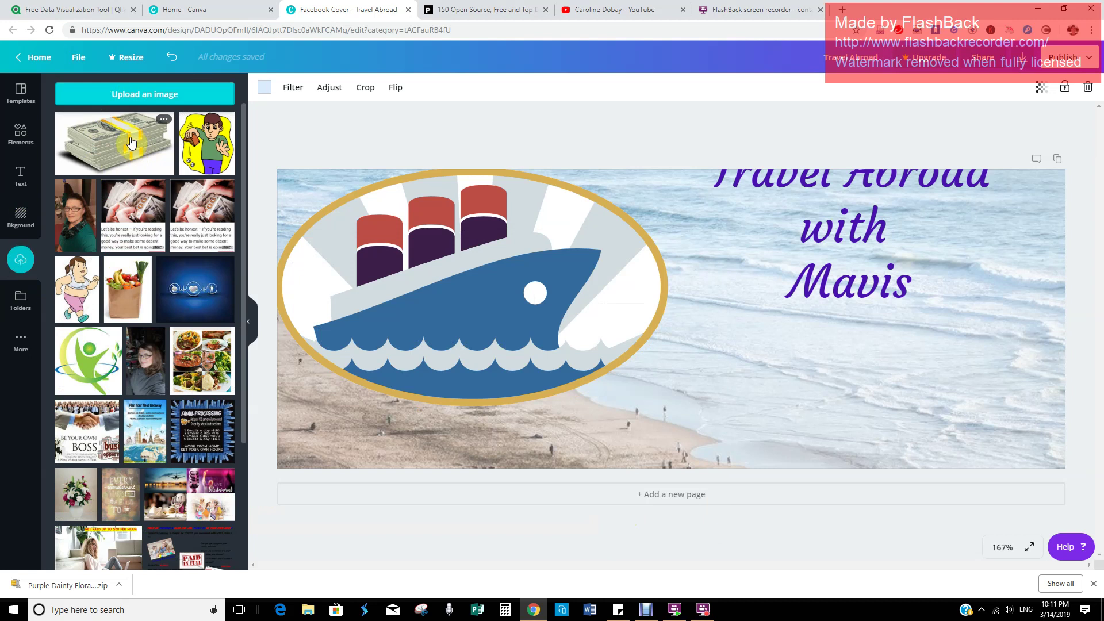
Step: Try the uploaded banknote picture on the cover and delete it
click(131, 142)
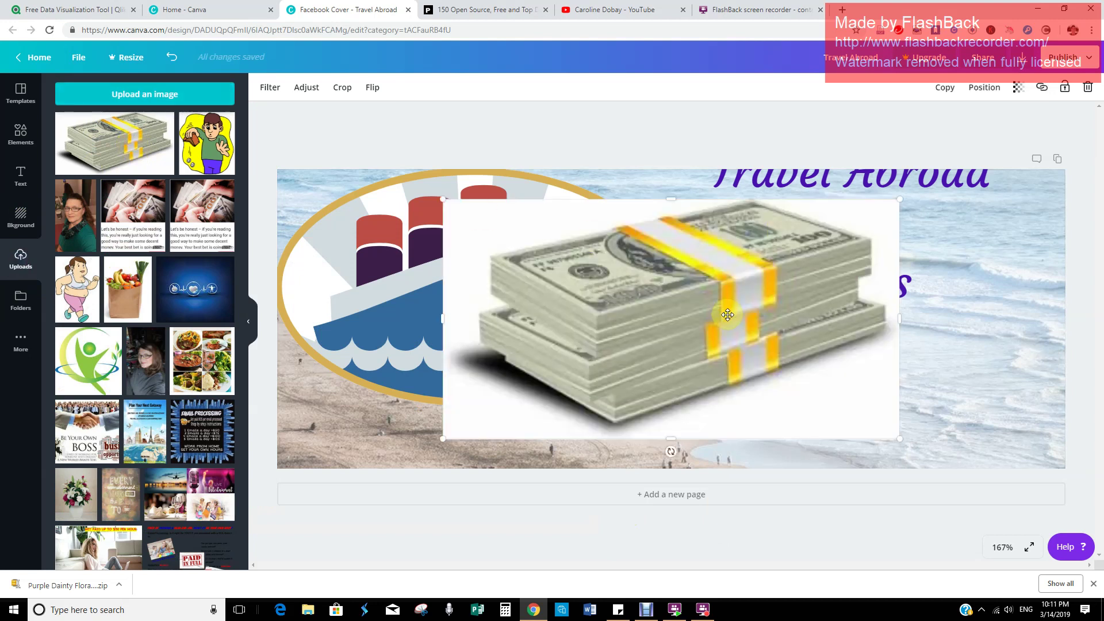
key(Delete)
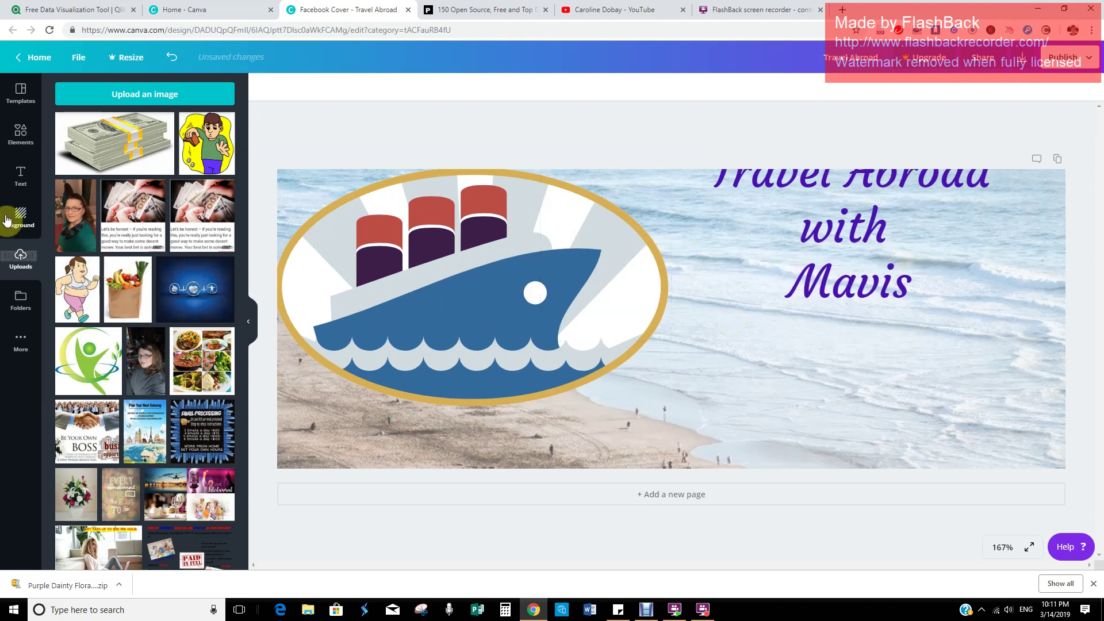
Step: Add the free "This certificate is proudly presented to" text combination and move it below the headline at the cover's right
click(21, 177)
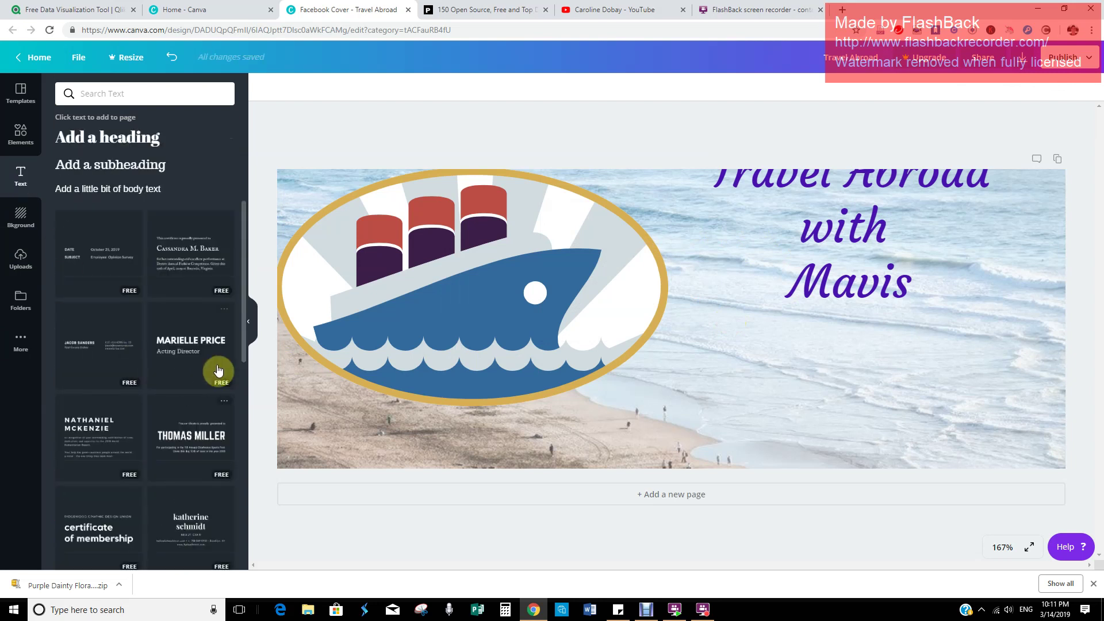
click(182, 257)
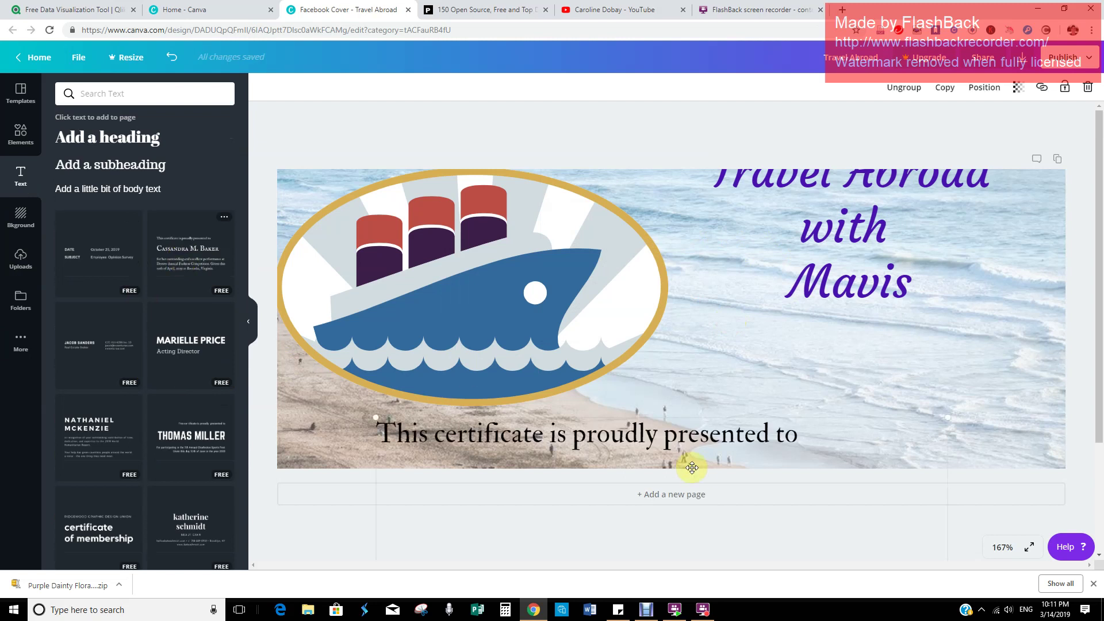
drag(613, 423, 803, 337)
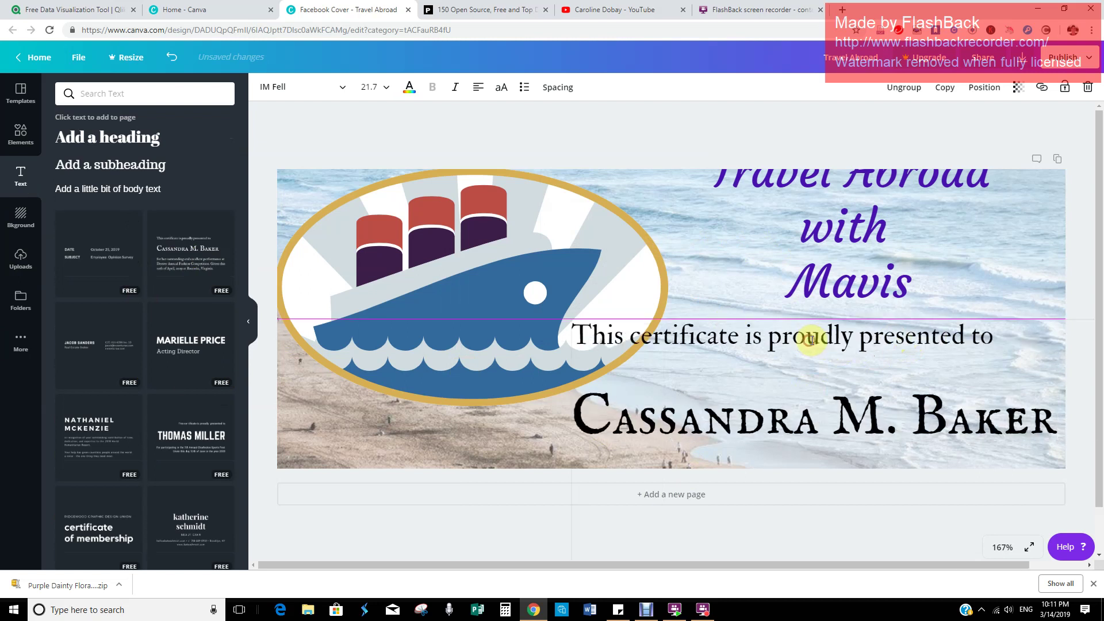
Step: Try editing the certificate text by deleting the last letter of the word "certificate"
click(748, 351)
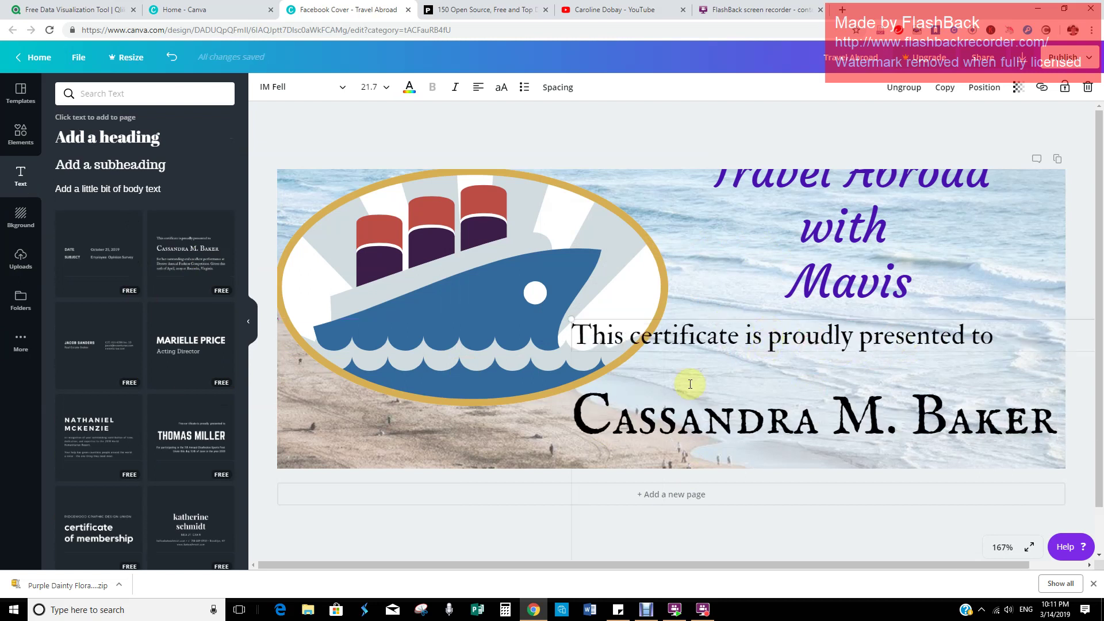
click(654, 420)
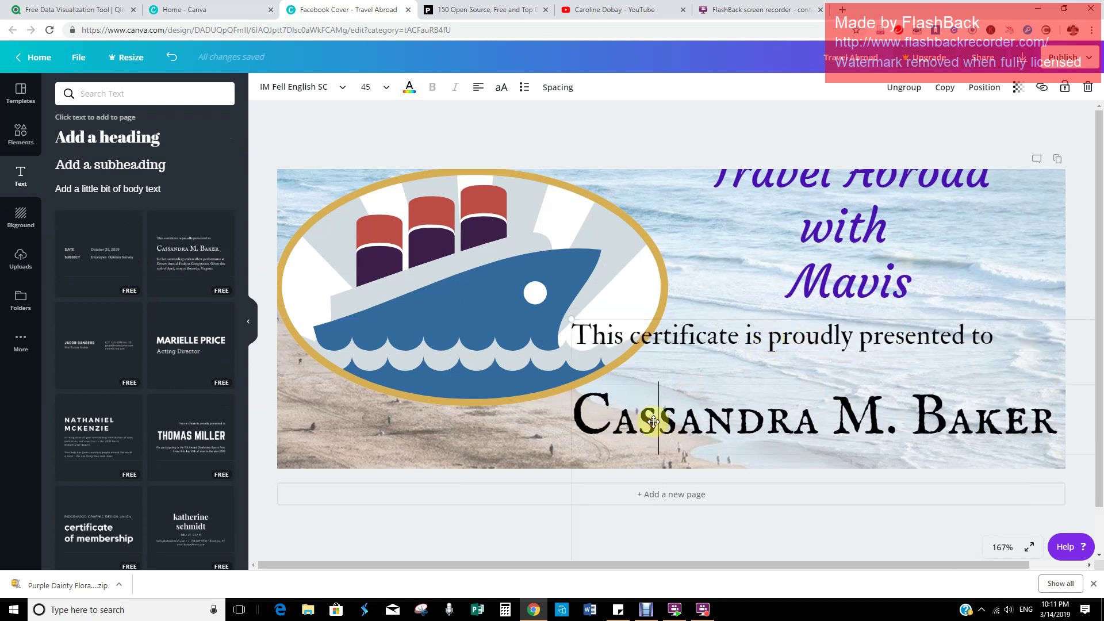
click(727, 334)
key(Delete)
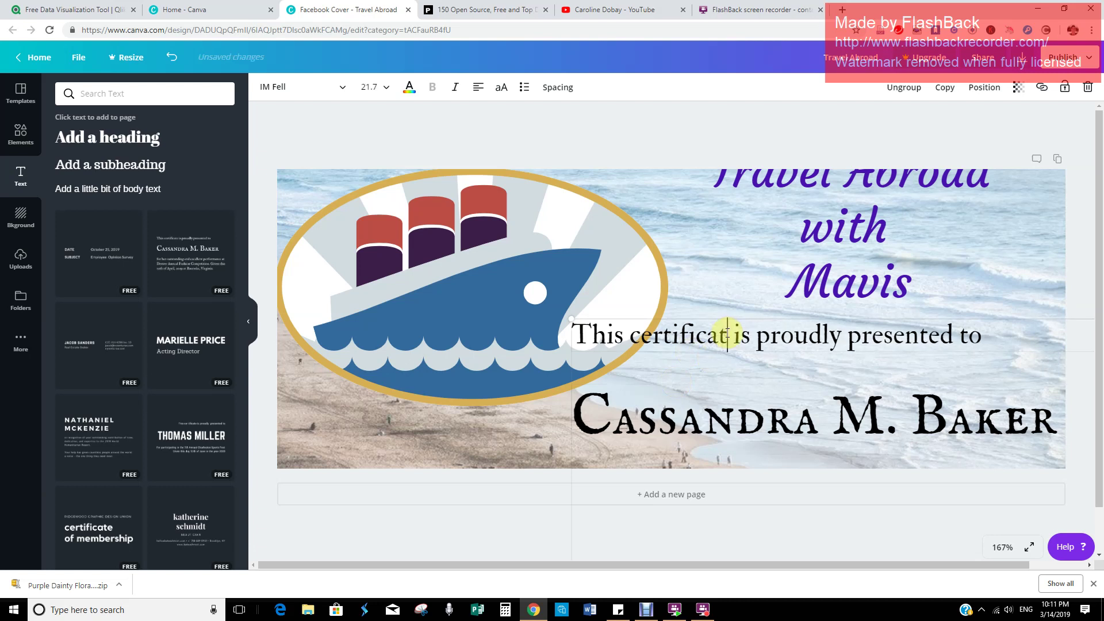
Step: Undo the letter deletion, the move and the insertion of the certificate text combination, trying redo once along the way
click(170, 59)
click(169, 60)
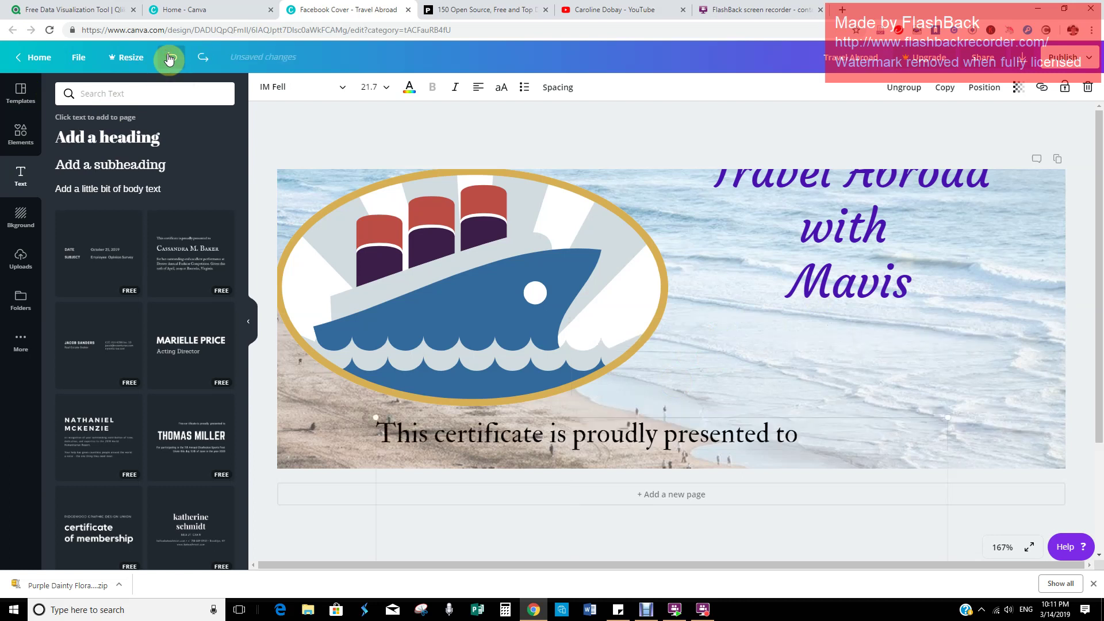
click(169, 58)
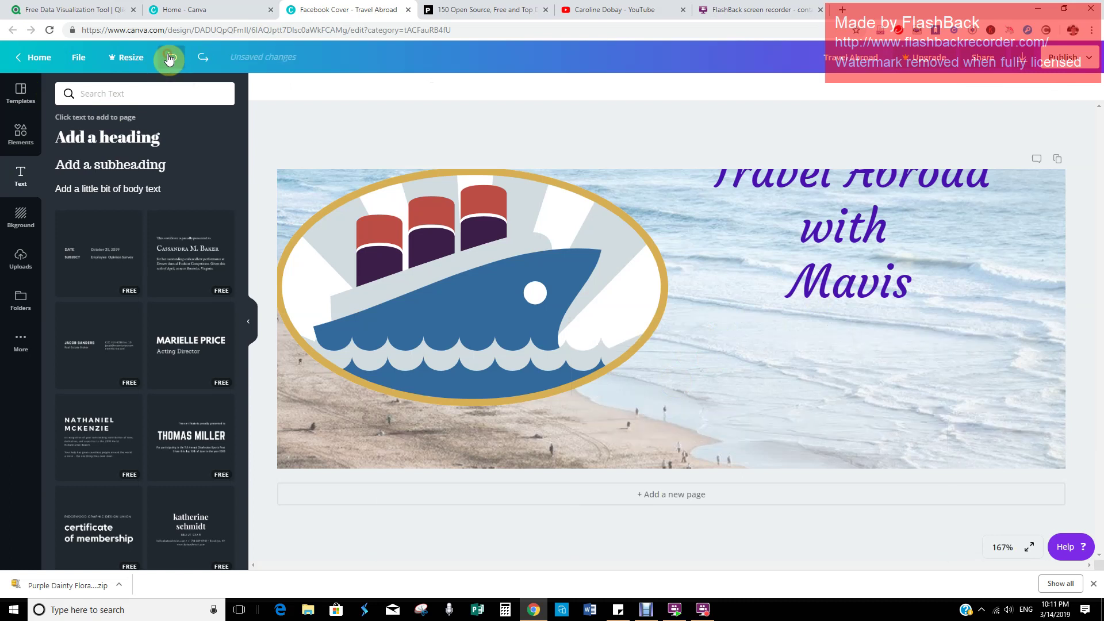
click(201, 57)
click(203, 57)
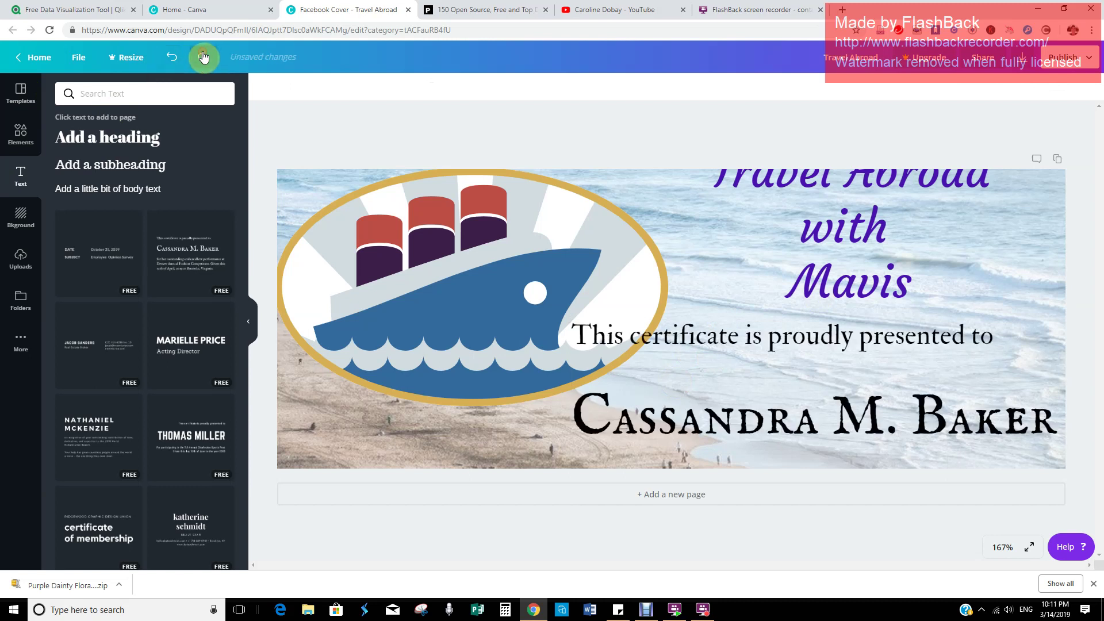
click(172, 57)
click(174, 57)
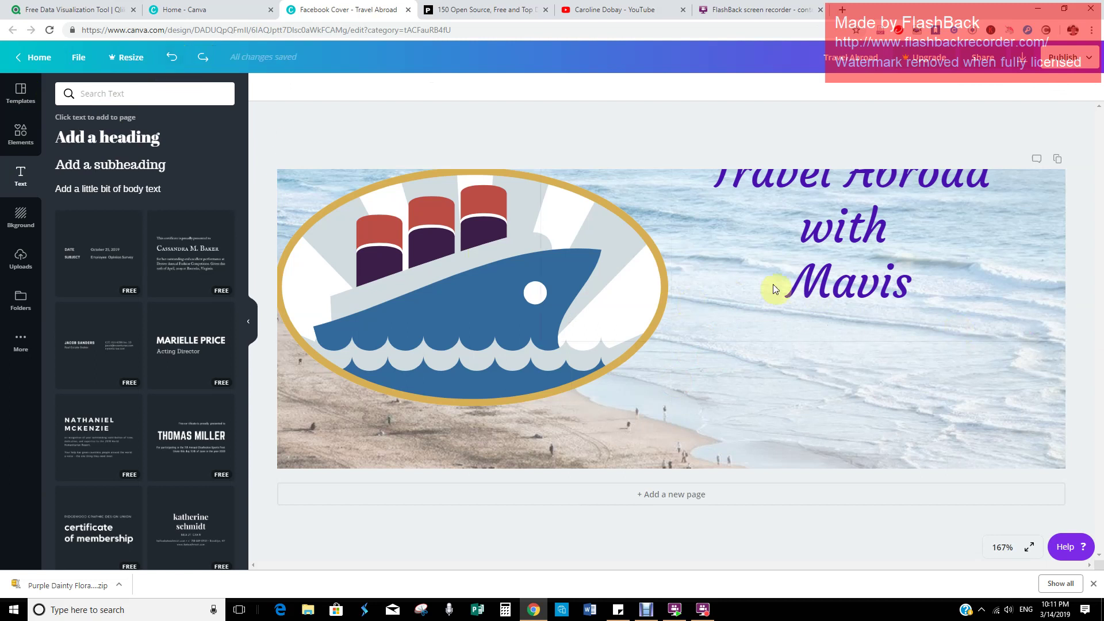
Step: Move the three-line "Travel Abroad" headline down until all of it sits inside the cover
double_click(736, 260)
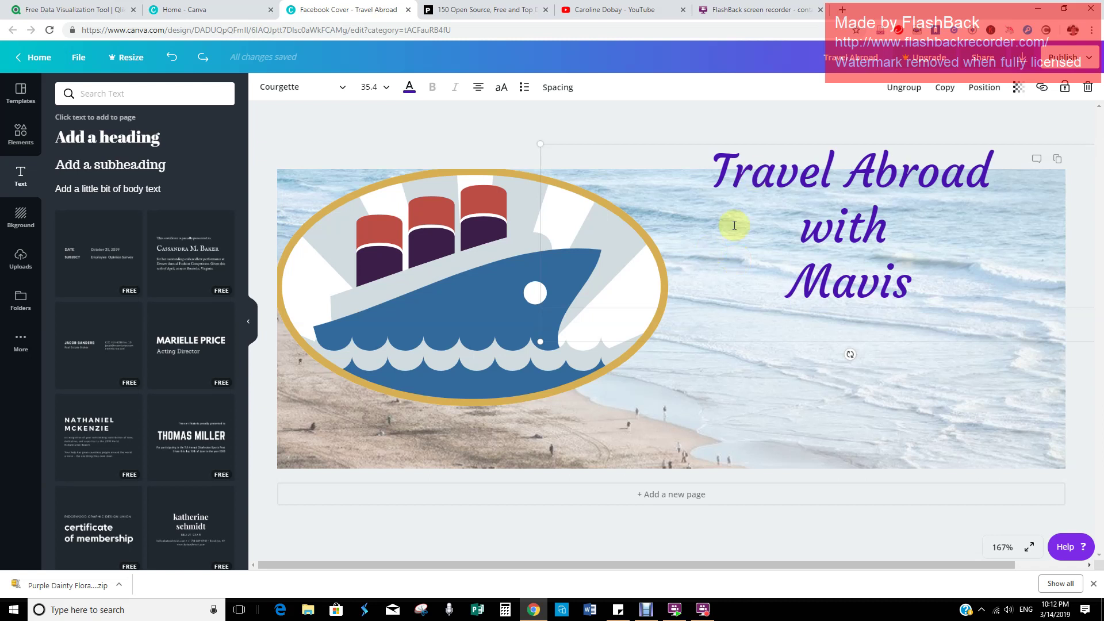
click(632, 109)
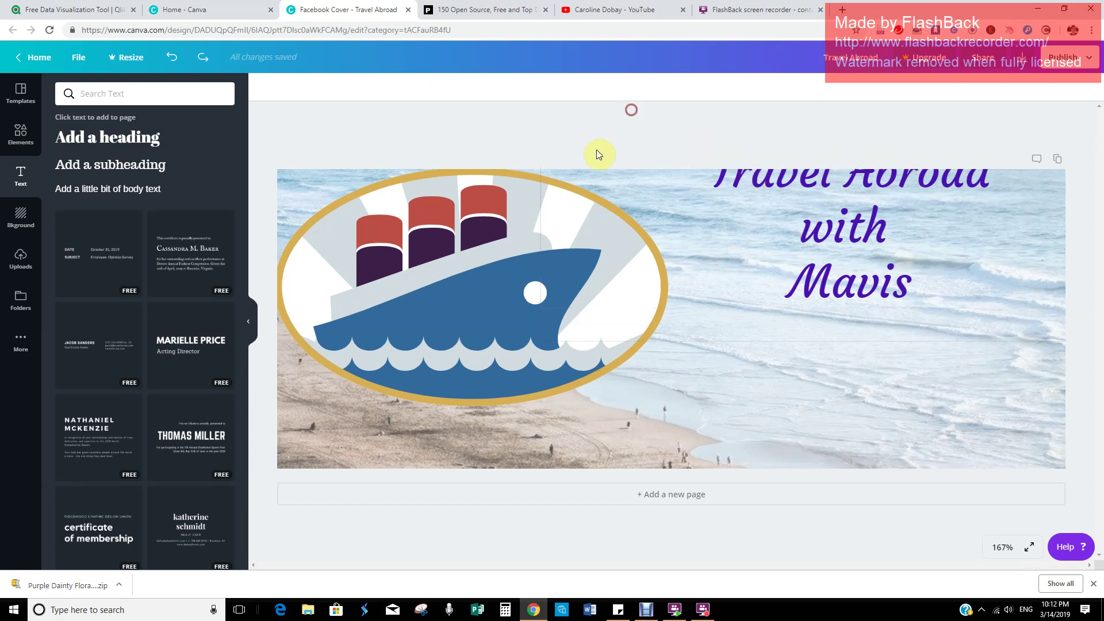
click(743, 225)
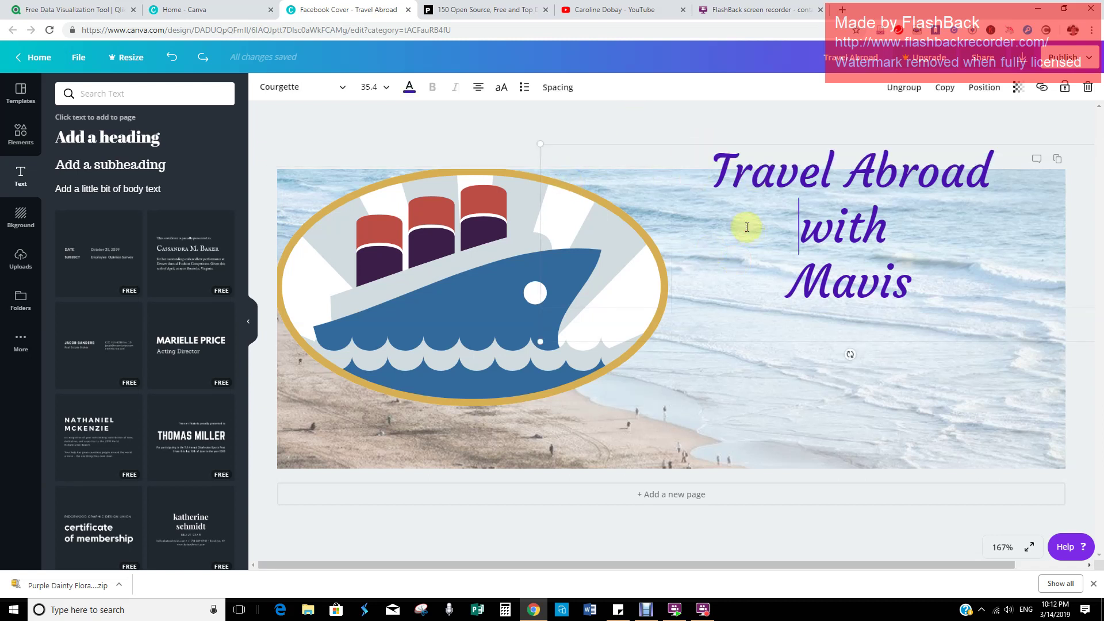
click(713, 115)
drag(745, 246, 743, 296)
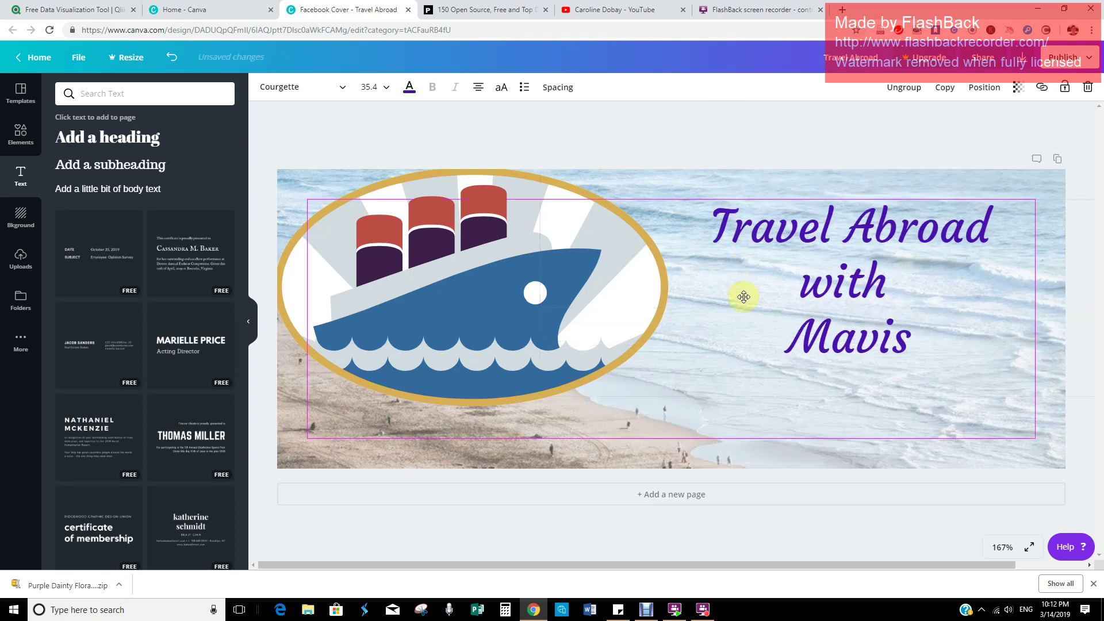
click(744, 297)
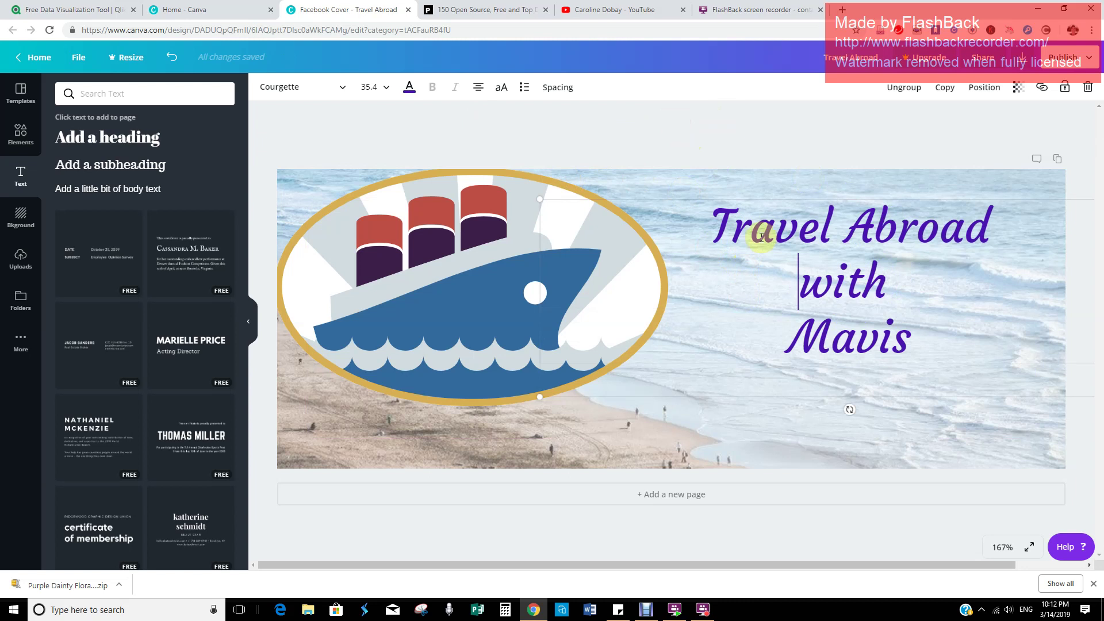
Step: Select the whole three-line headline and apply the Courgette font to it
click(713, 224)
drag(713, 226, 1026, 338)
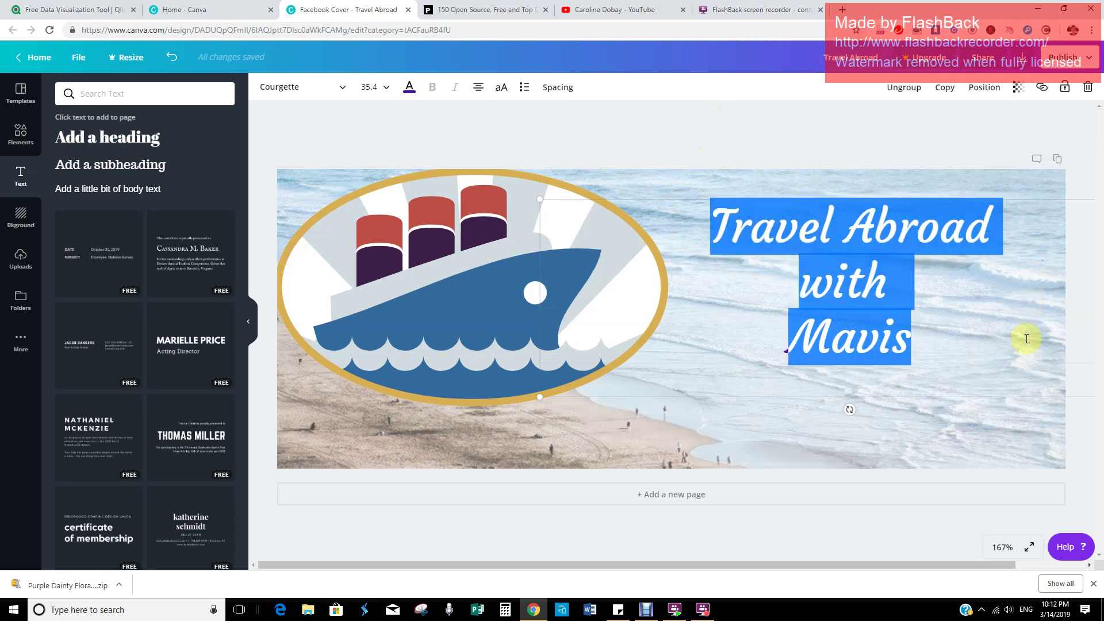
click(340, 92)
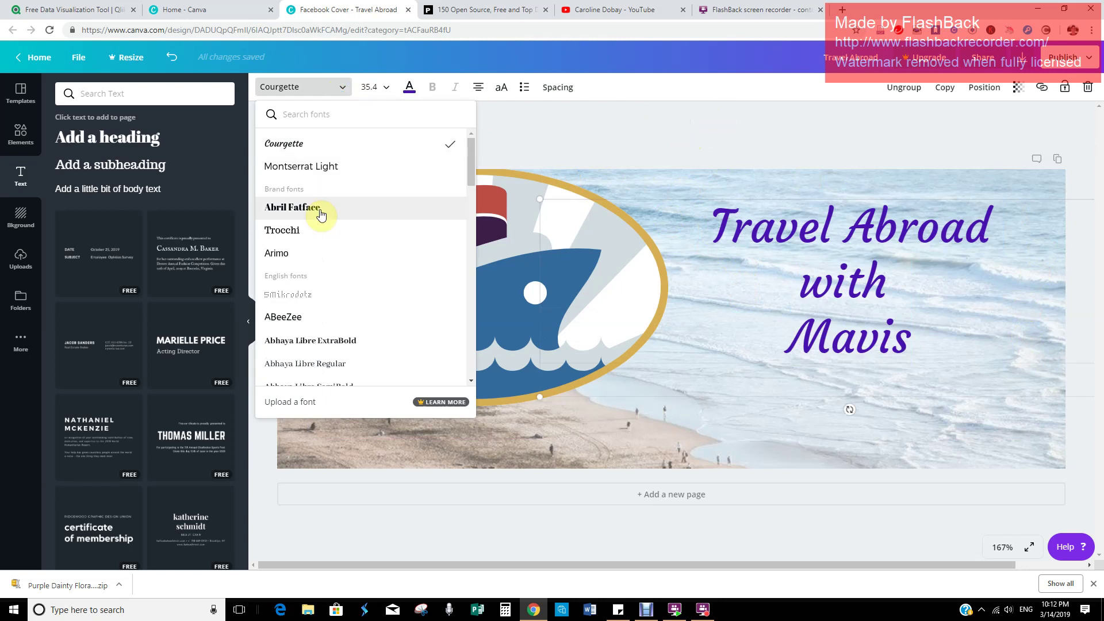
click(307, 151)
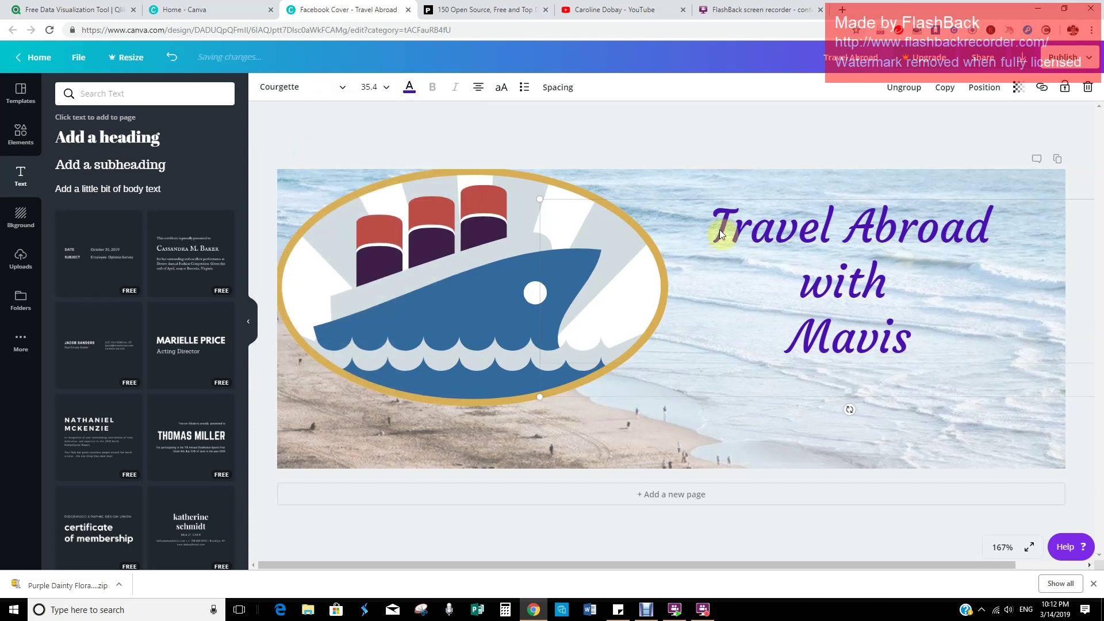
Step: Set the font of the whole headline to Abhaya Libre ExtraBold
drag(708, 232, 1037, 373)
click(345, 89)
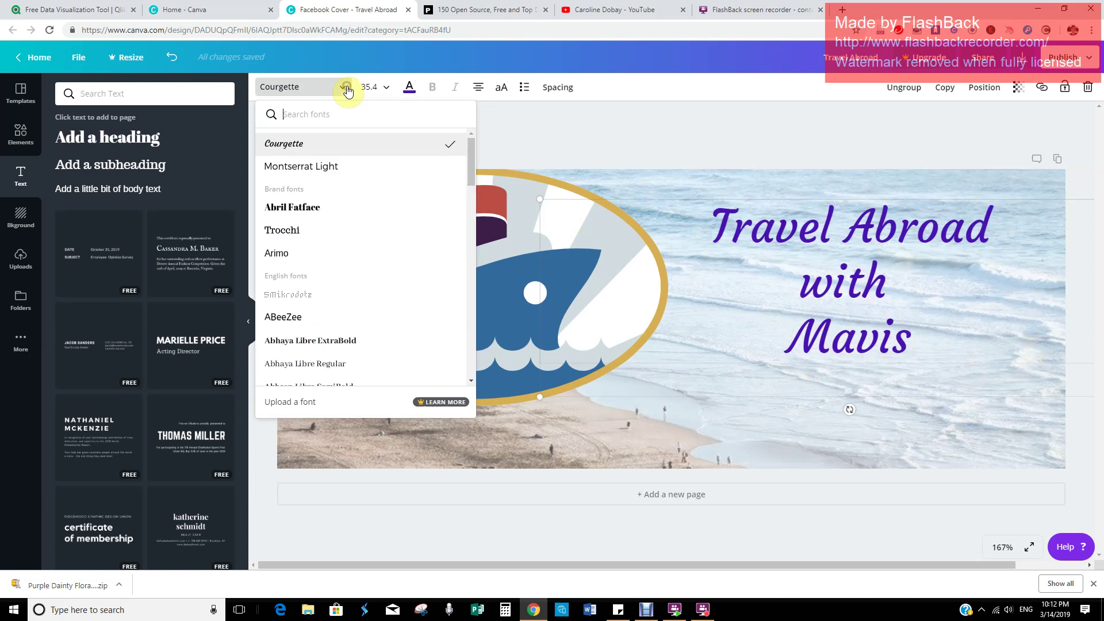
click(313, 344)
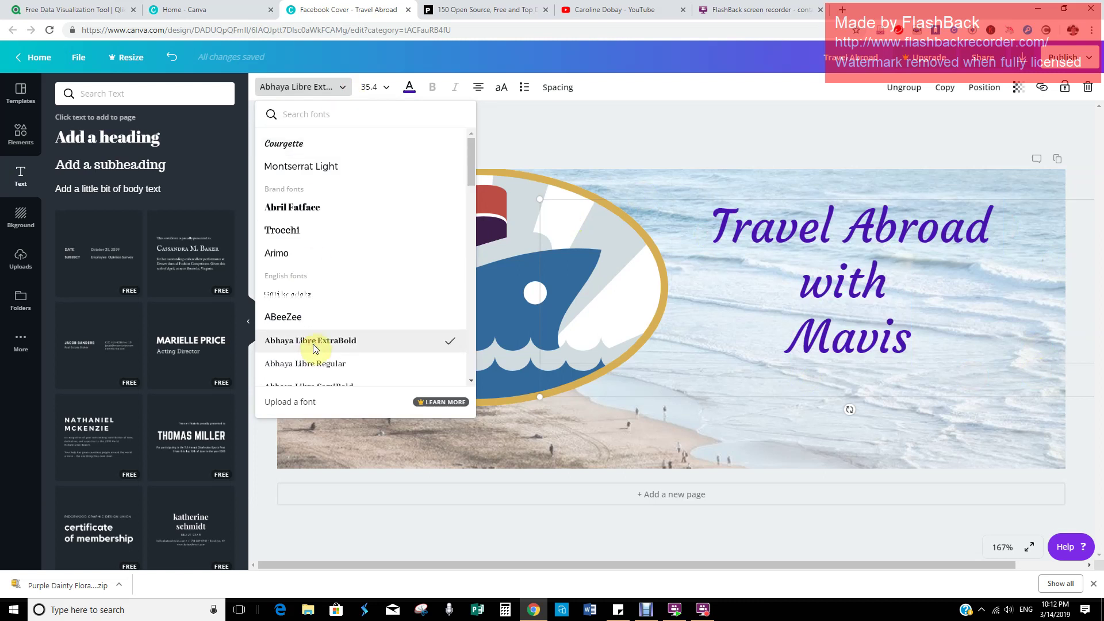
Step: Set the headline font to Amaranth and deselect the text
click(343, 87)
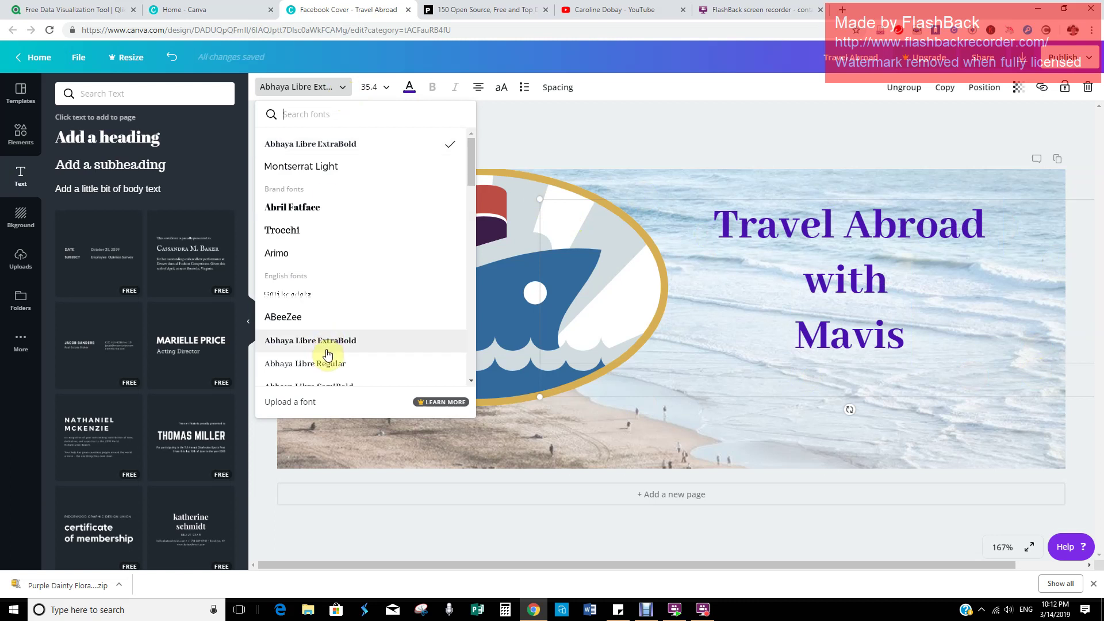
scroll(328, 353, down, 8)
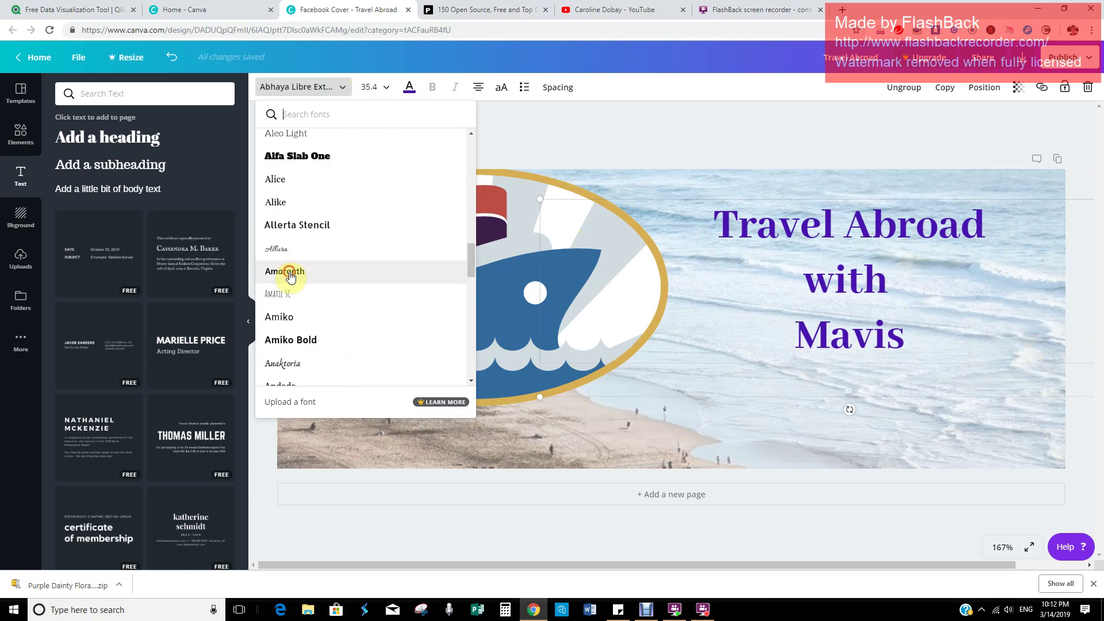
click(289, 275)
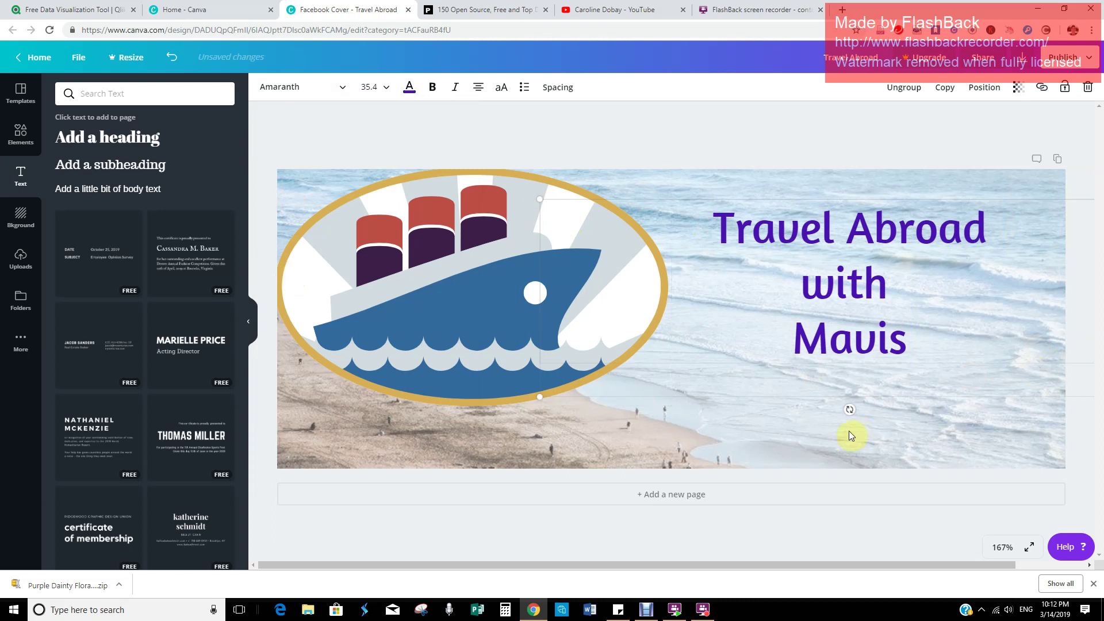
click(872, 128)
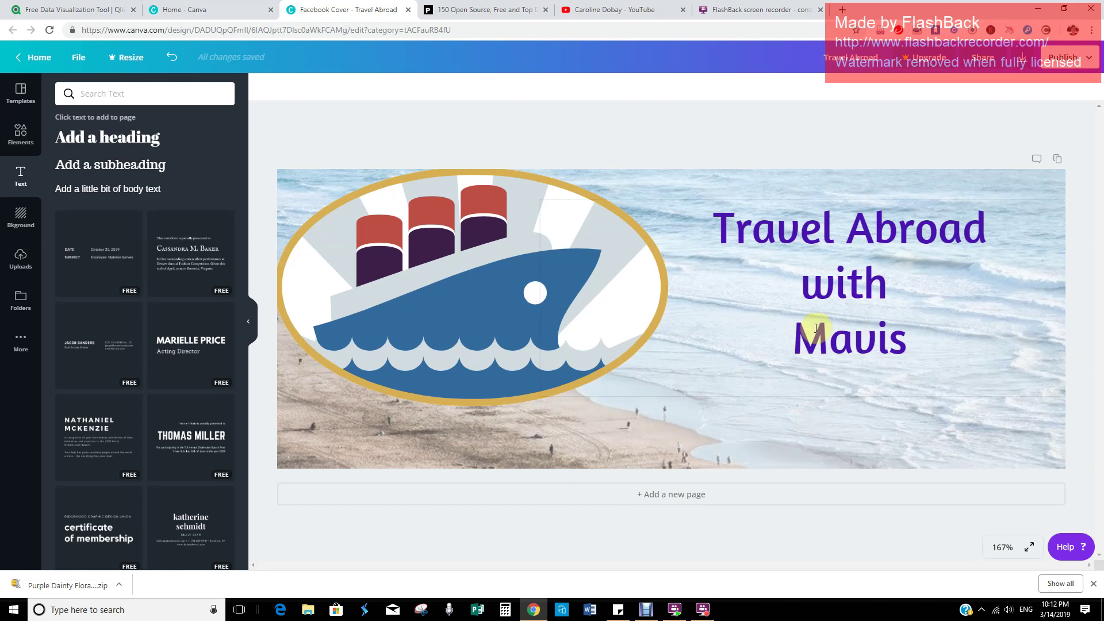
Step: Add a second page and delete its beach picture and light blue background colour
click(641, 503)
scroll(756, 357, down, 5)
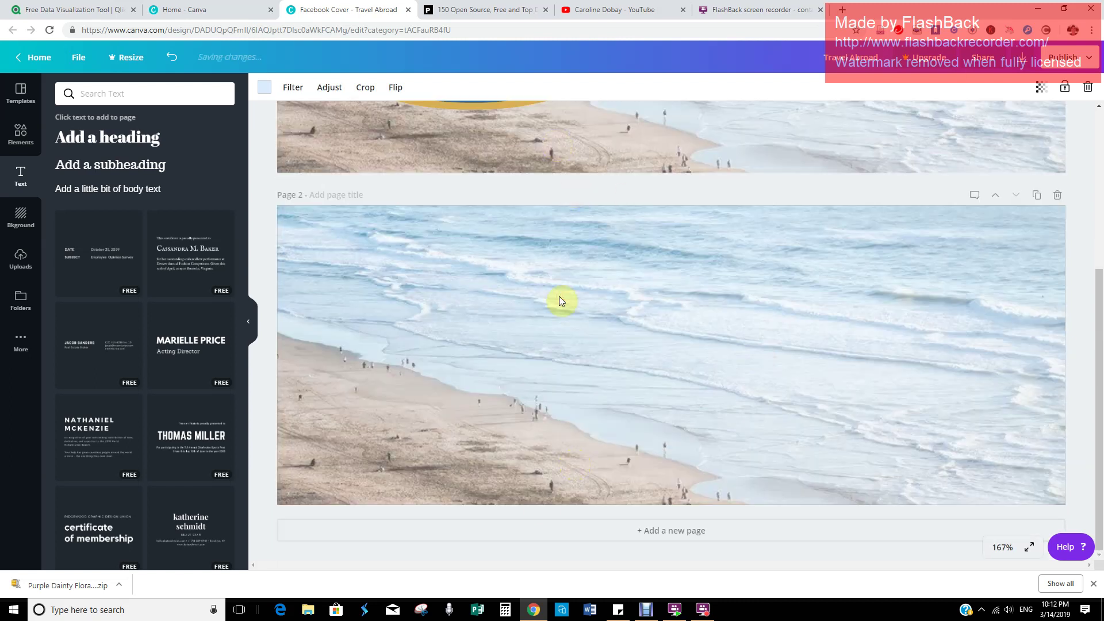
key(Delete)
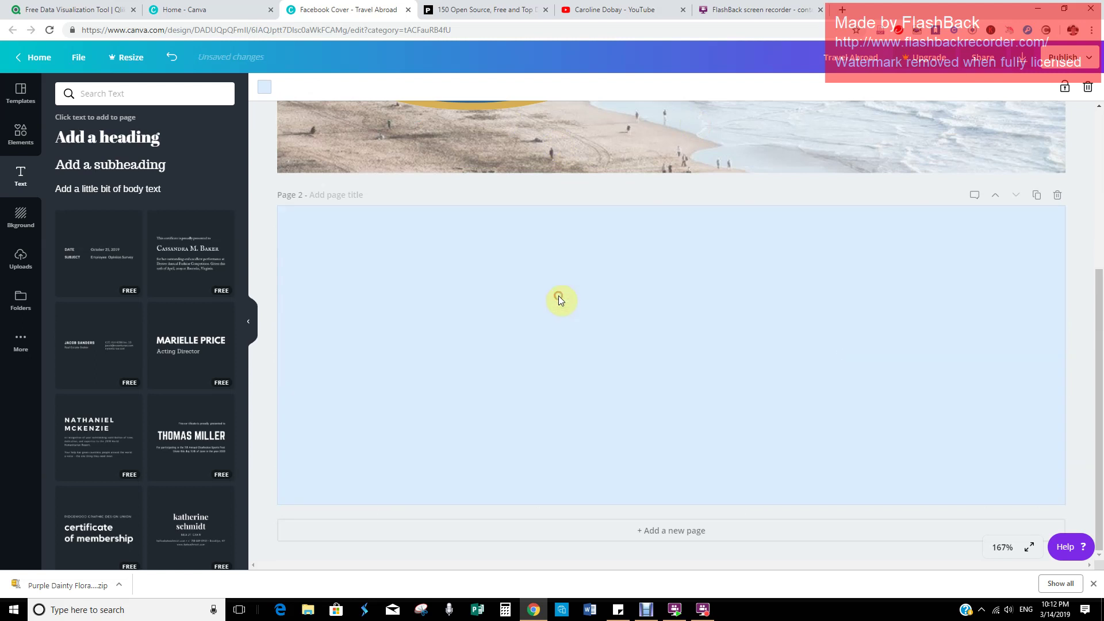
key(Delete)
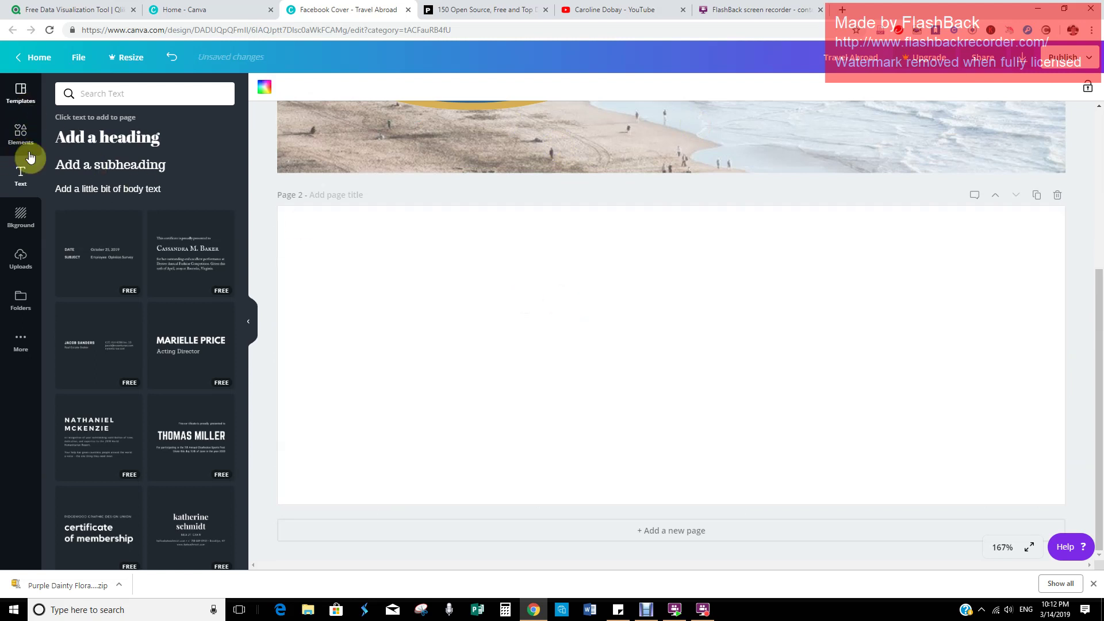
Step: Try the free green sea-foam background on page 2 and delete both the picture and its underlying colour
click(22, 219)
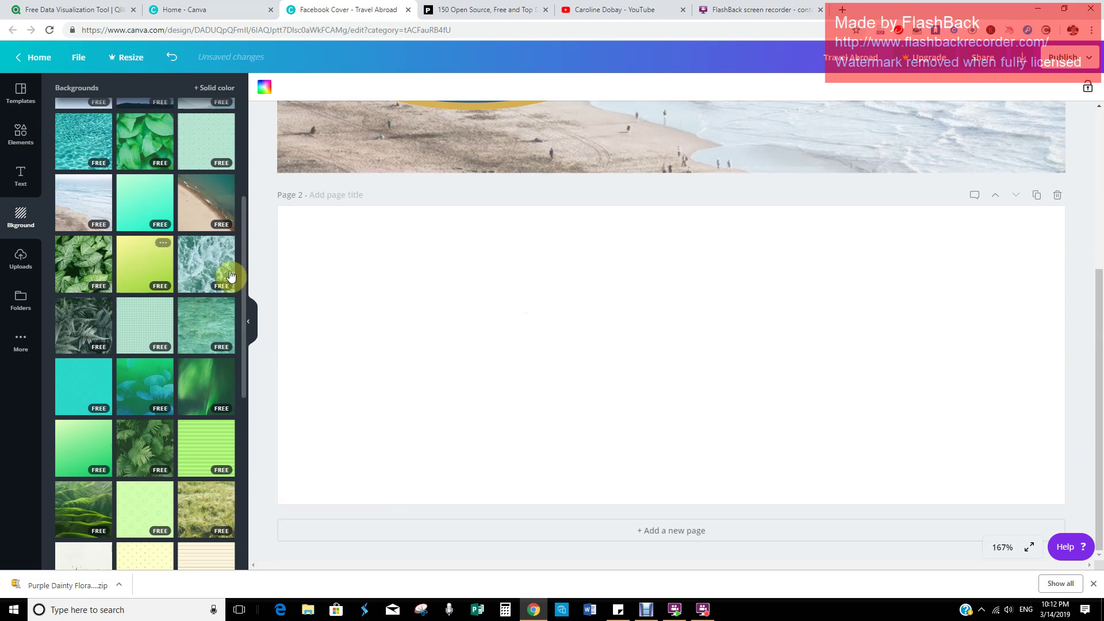
click(206, 263)
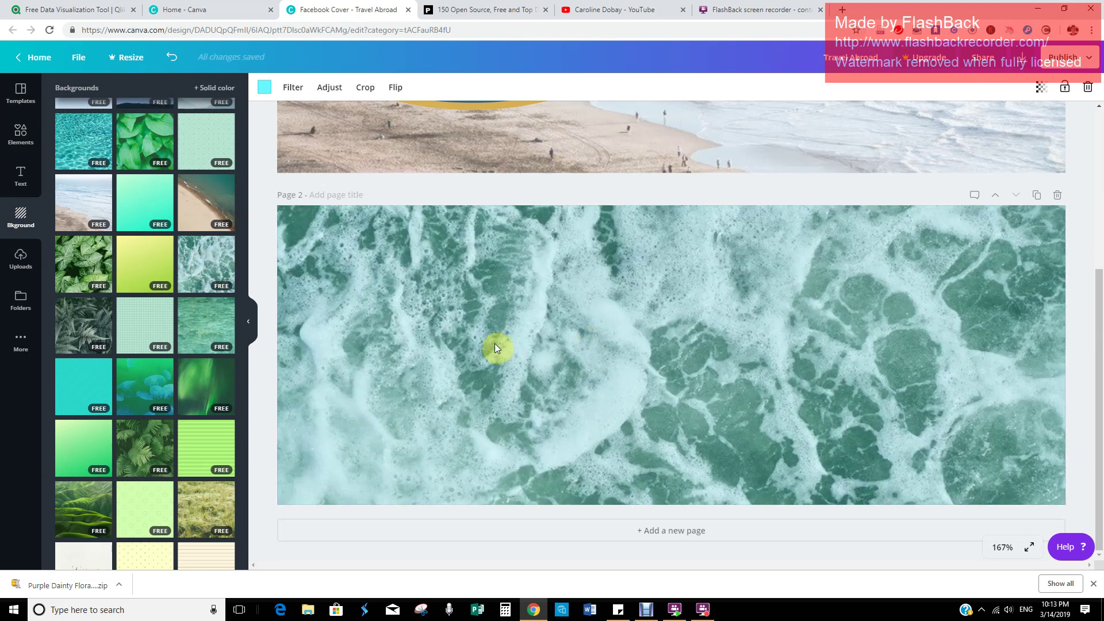
key(Delete)
key(Delete)
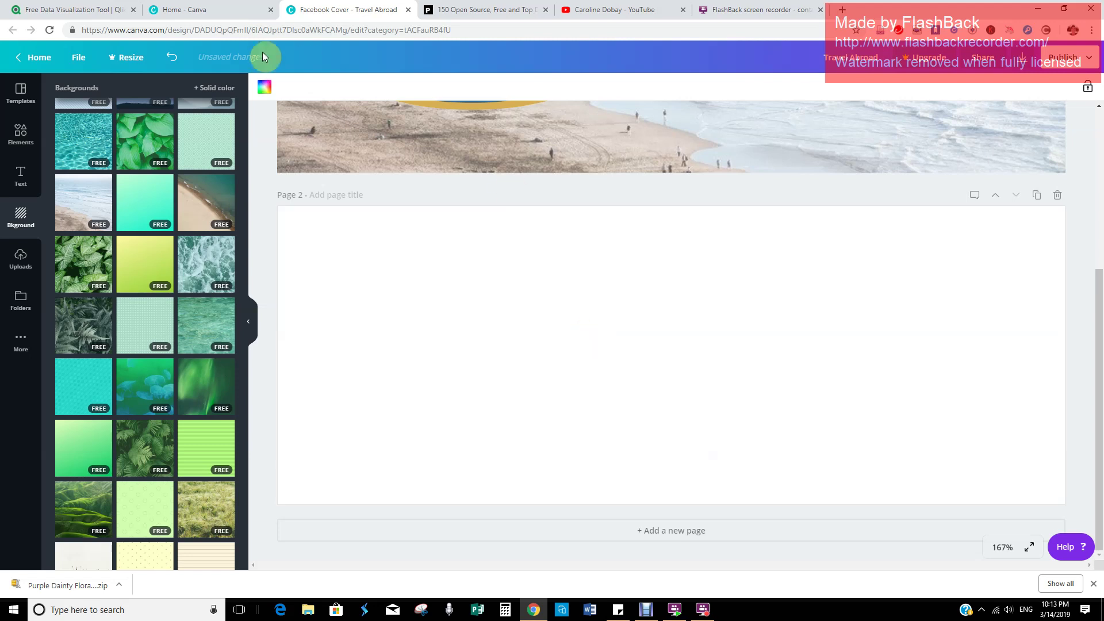
Step: Undo the background changes and the added second page, leaving only the cover page
click(172, 60)
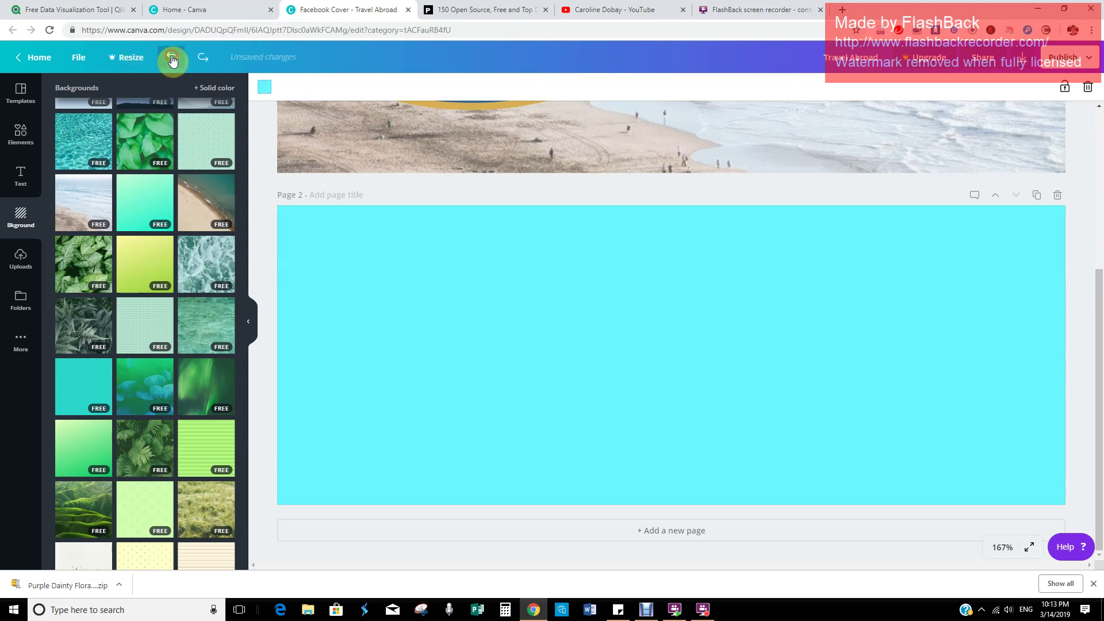
click(172, 61)
click(172, 60)
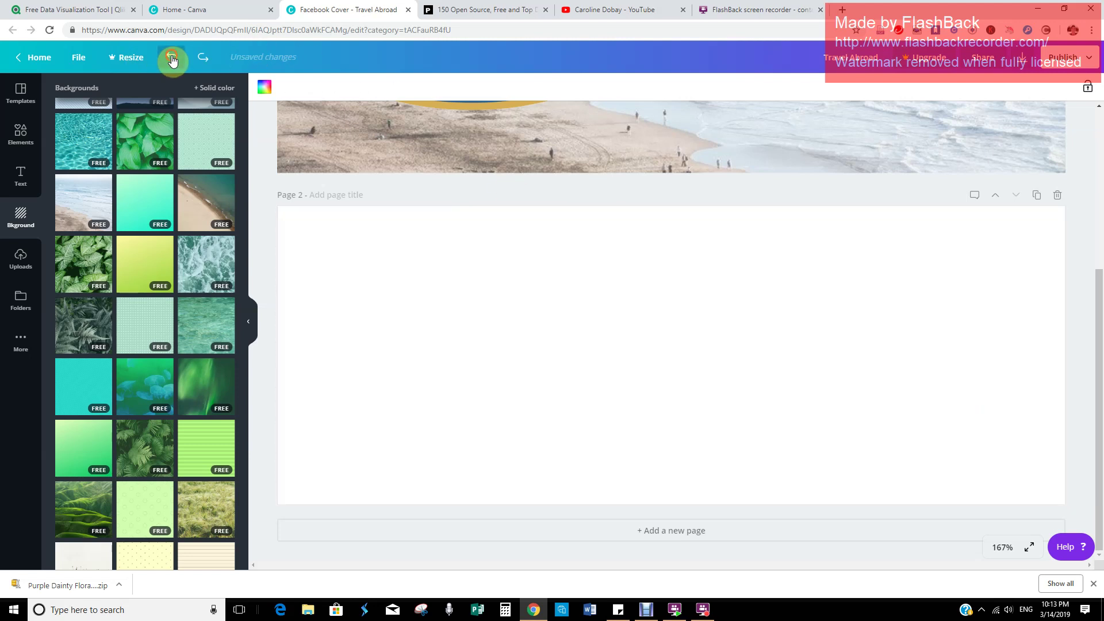
click(171, 60)
click(171, 60)
click(172, 60)
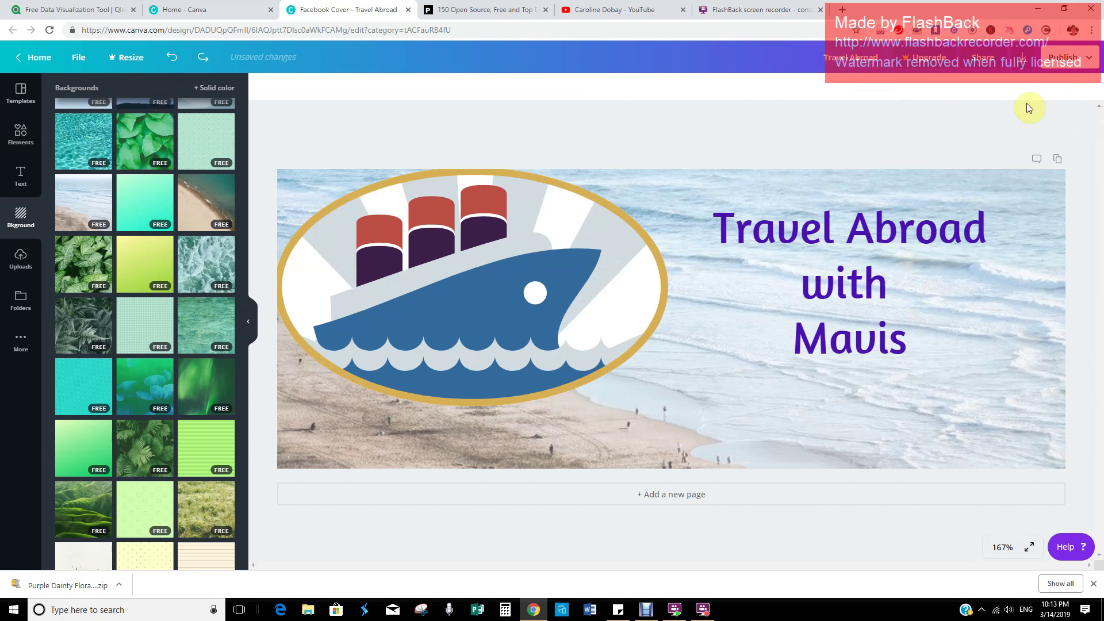
click(946, 105)
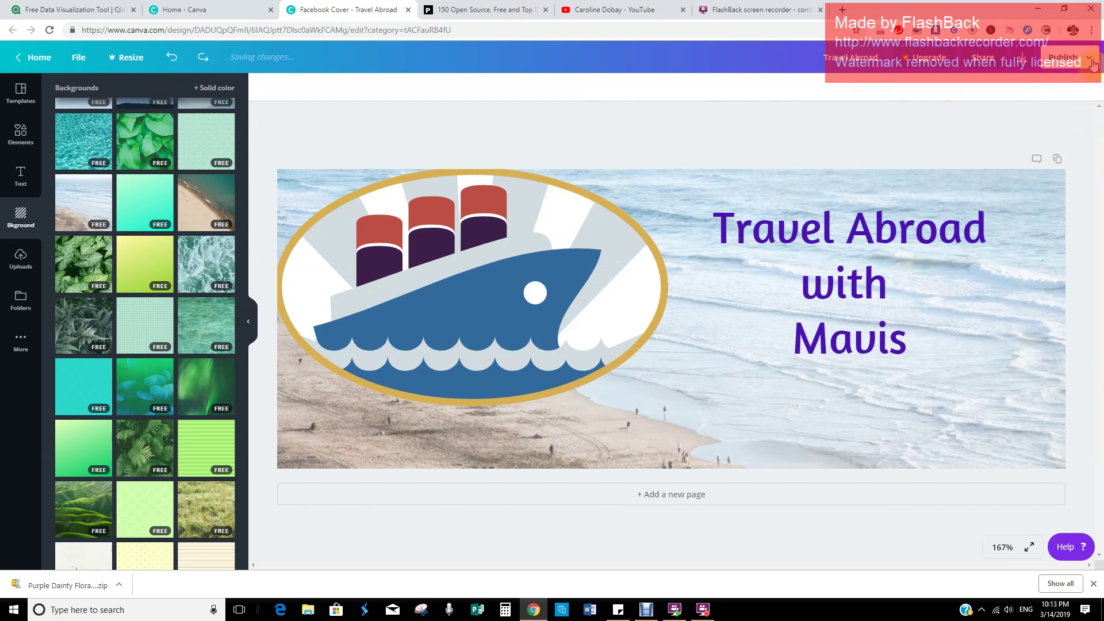
Step: Download the finished cover with the file type set to JPG
click(1021, 59)
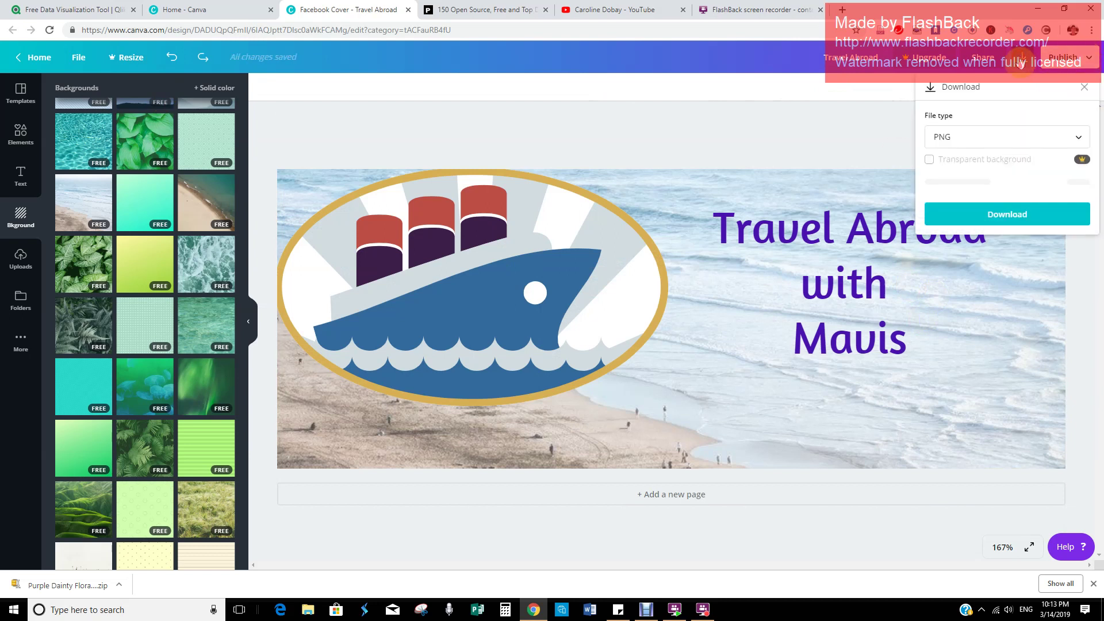
click(1079, 139)
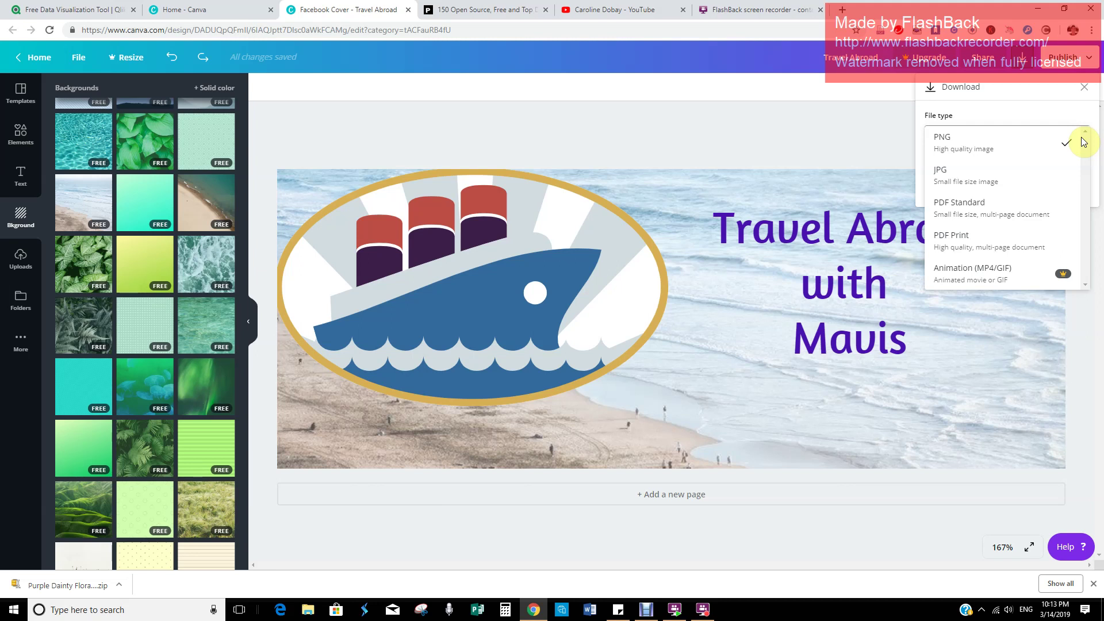
click(977, 178)
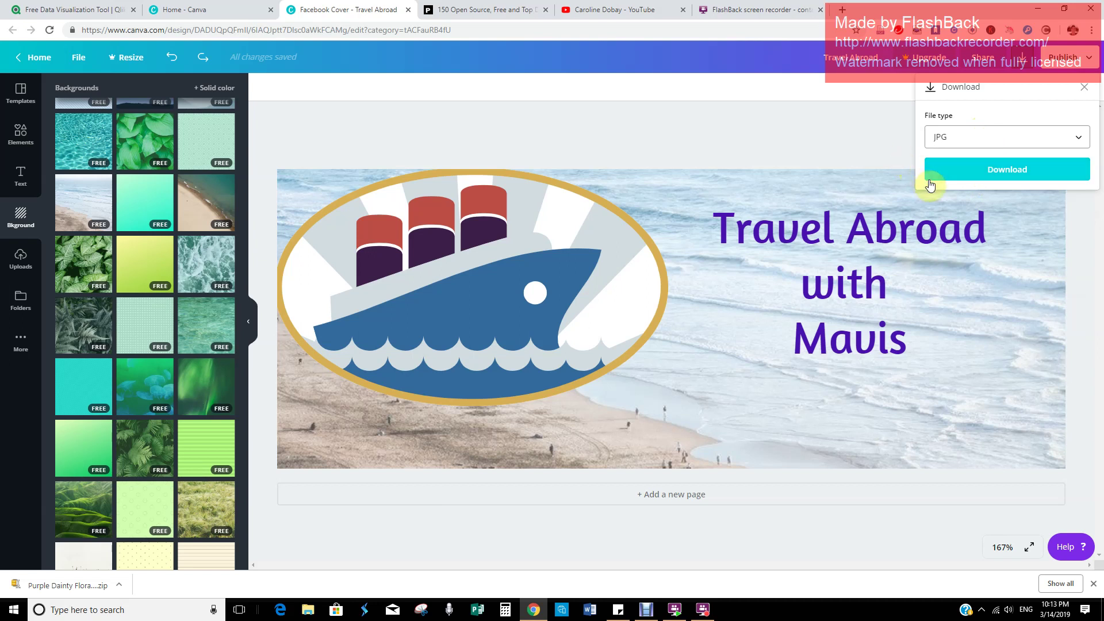
click(1014, 177)
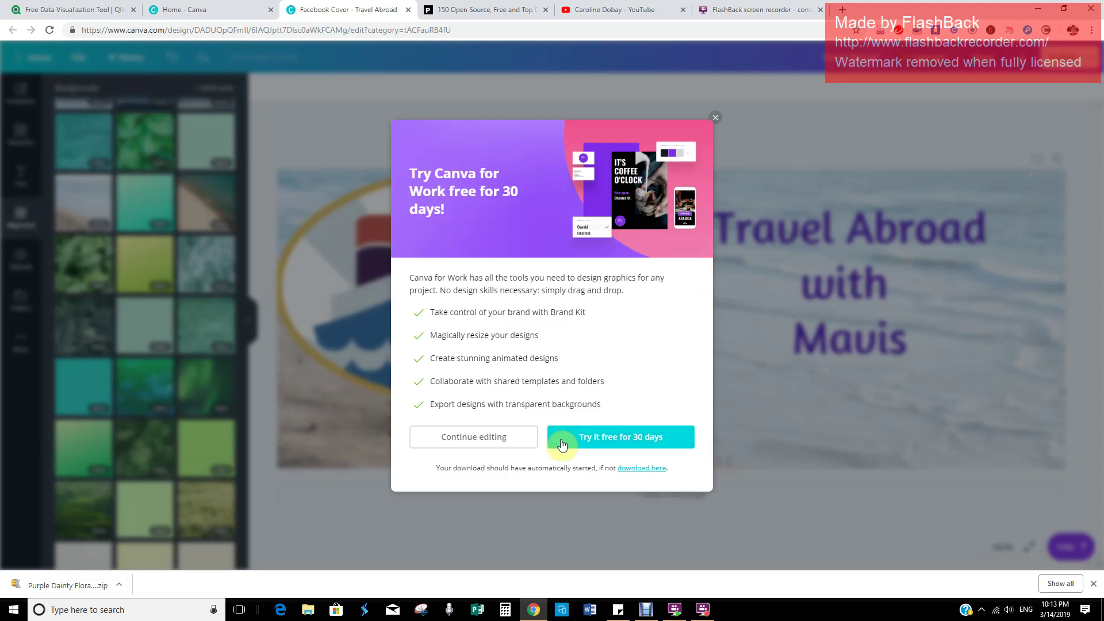
Step: Dismiss the Canva for Work trial offer and return from the finished cover to the home page
click(647, 477)
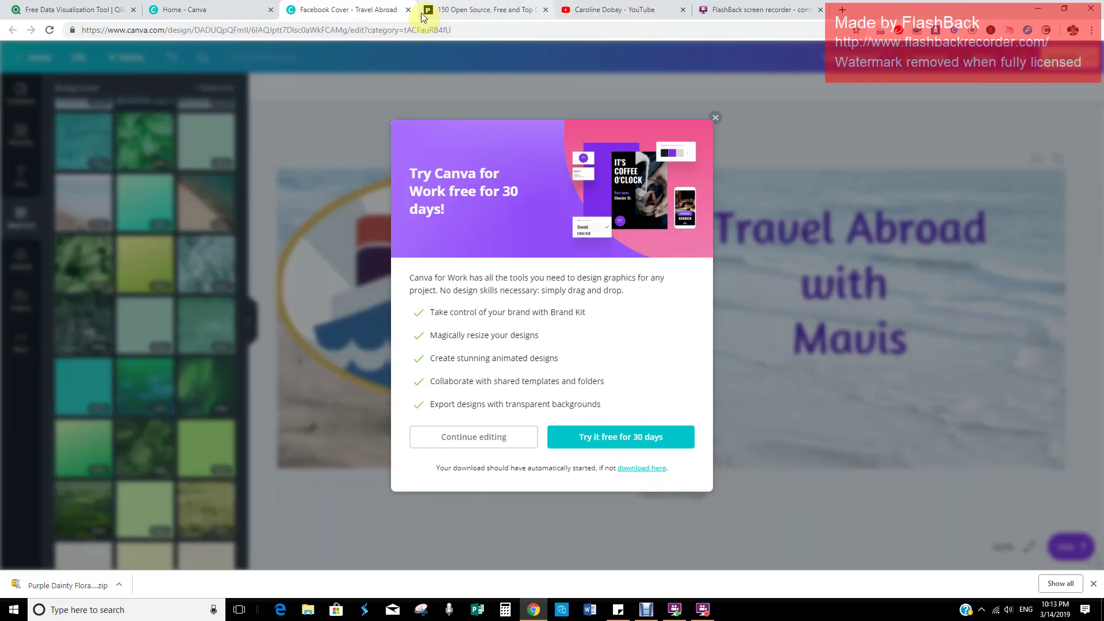
click(715, 119)
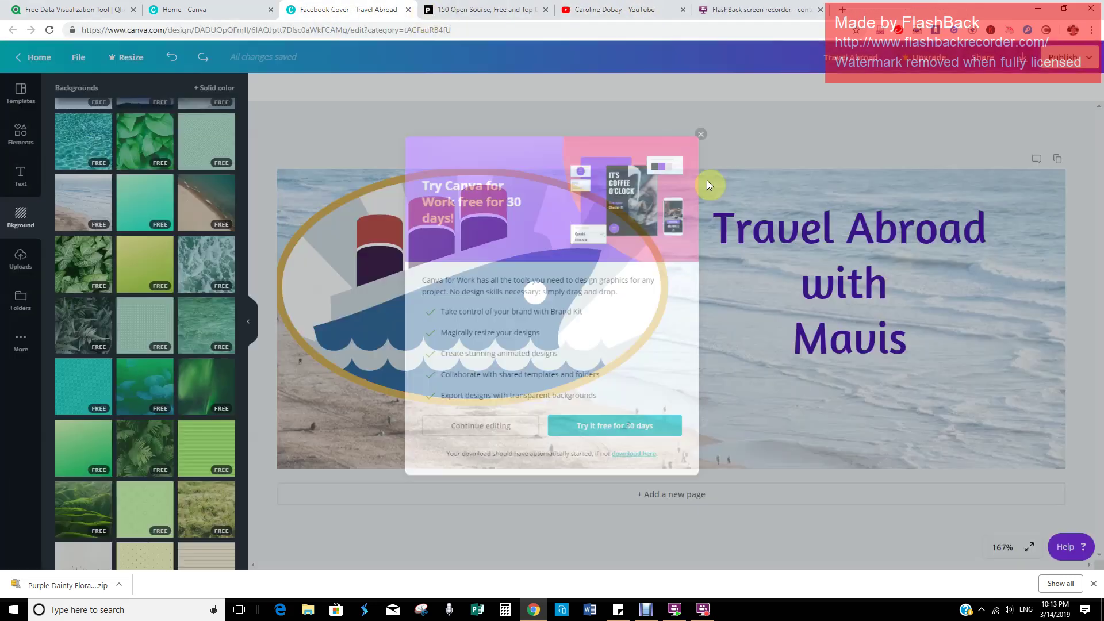
click(47, 59)
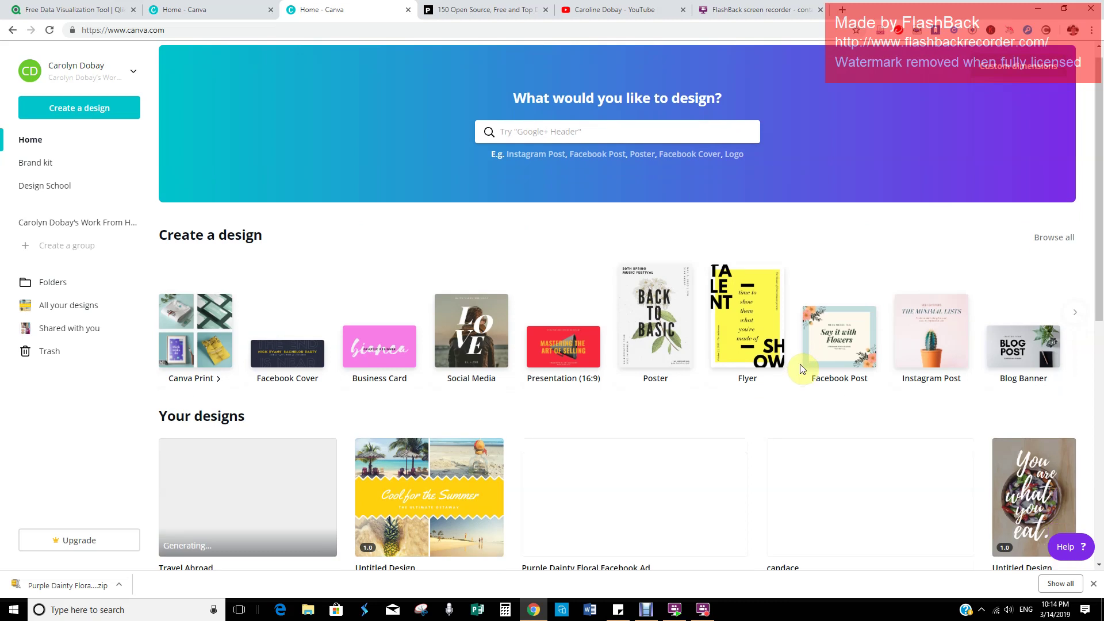
Step: Look through the saved designs under Your designs, from the Travel Abroad cover down to the oldest ones
scroll(801, 368, down, 4)
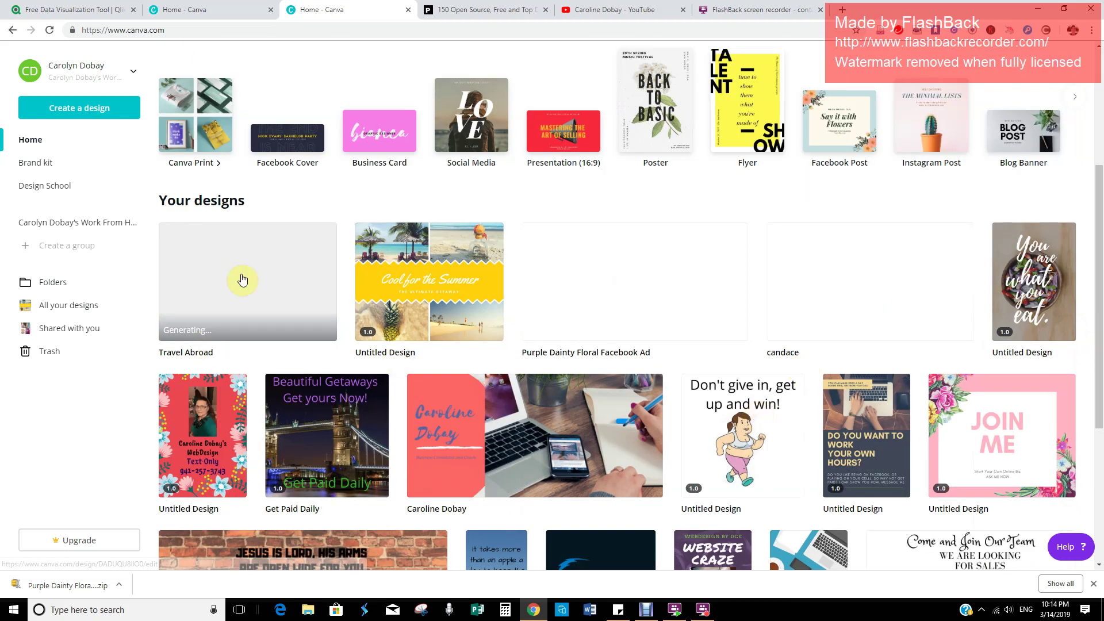
click(732, 284)
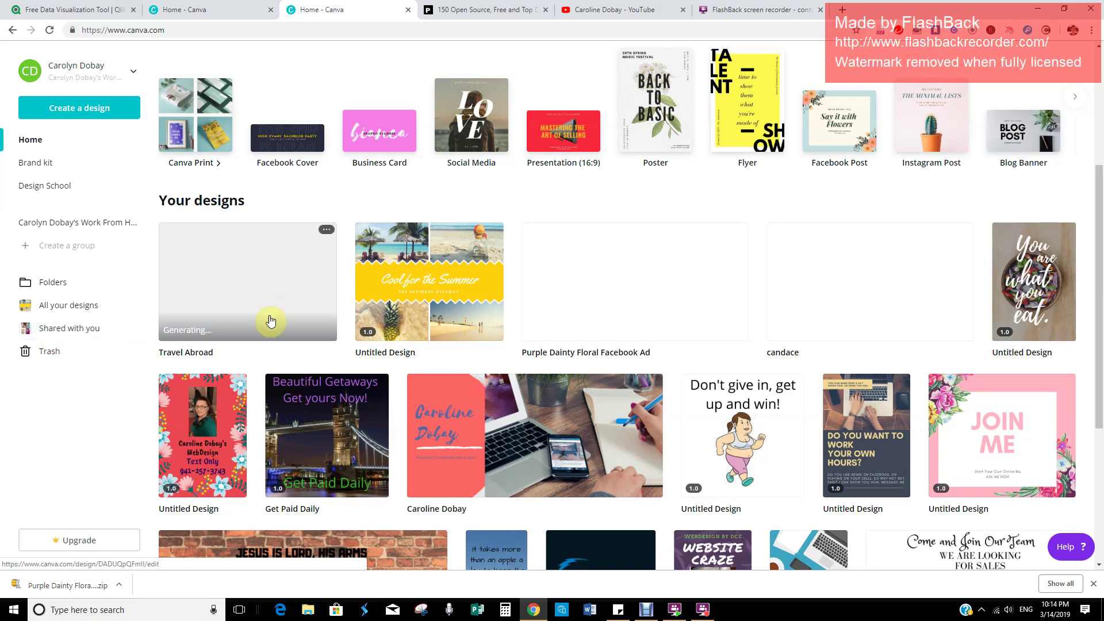
scroll(707, 351, up, 4)
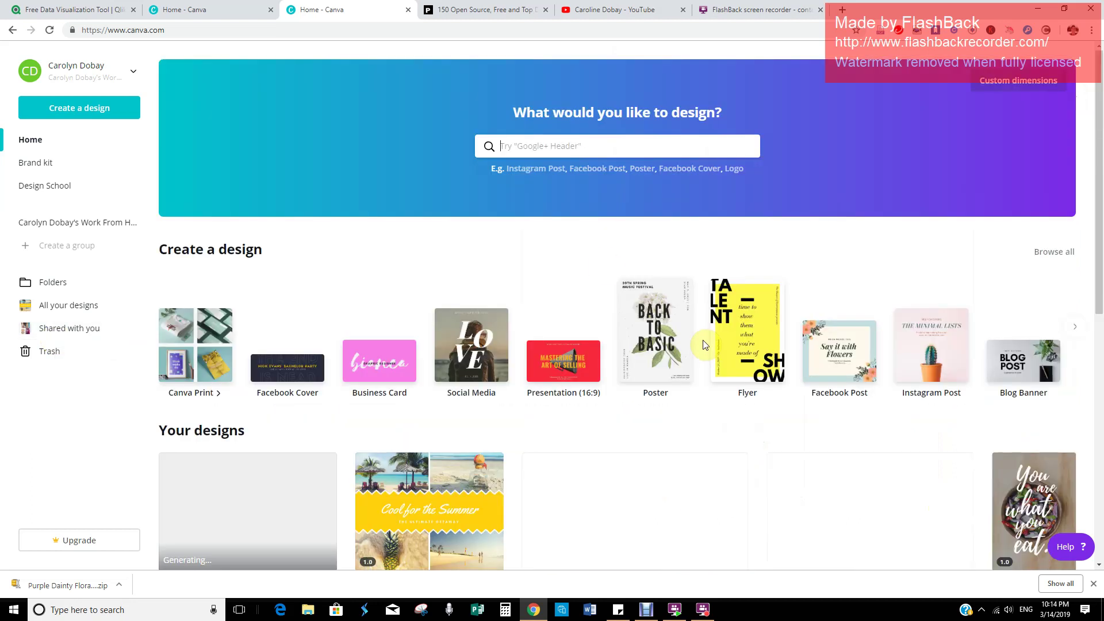
scroll(704, 345, down, 8)
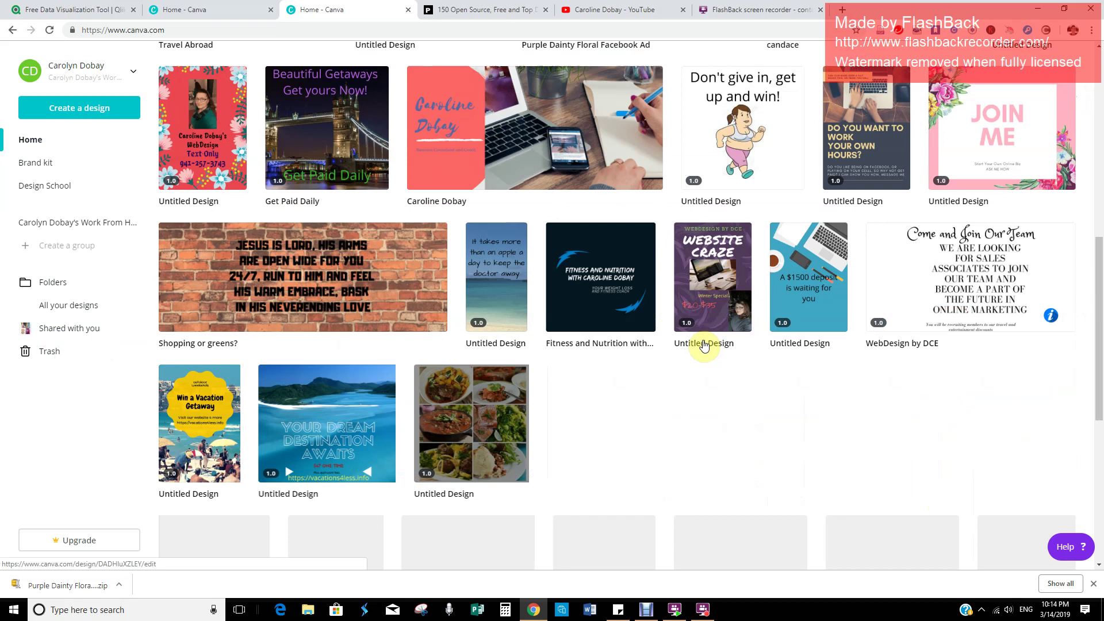
scroll(705, 345, down, 4)
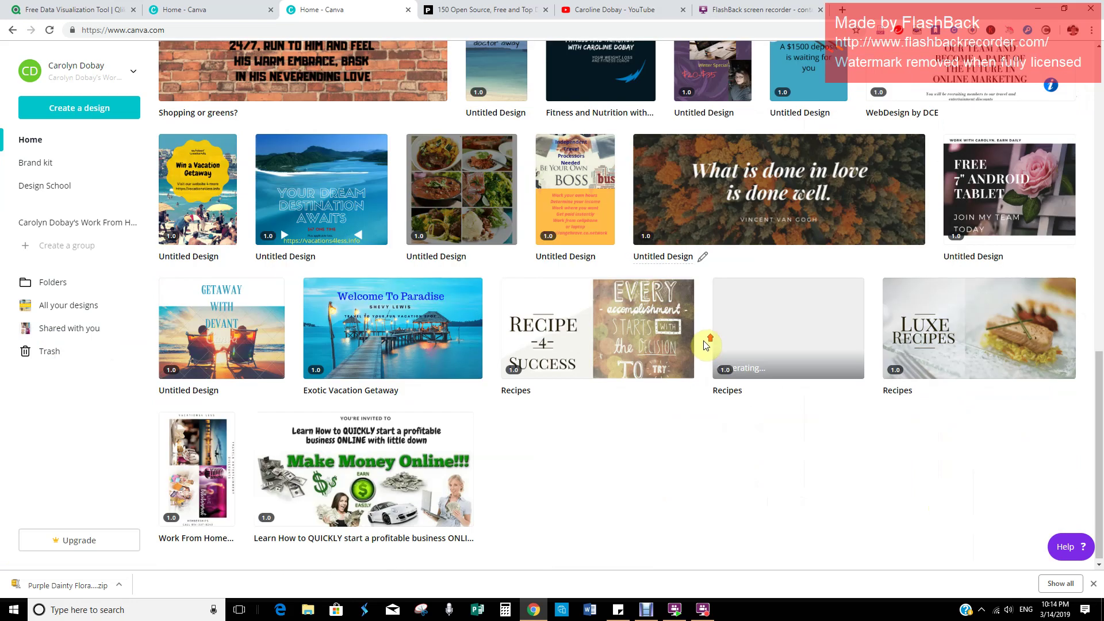
scroll(706, 344, up, 12)
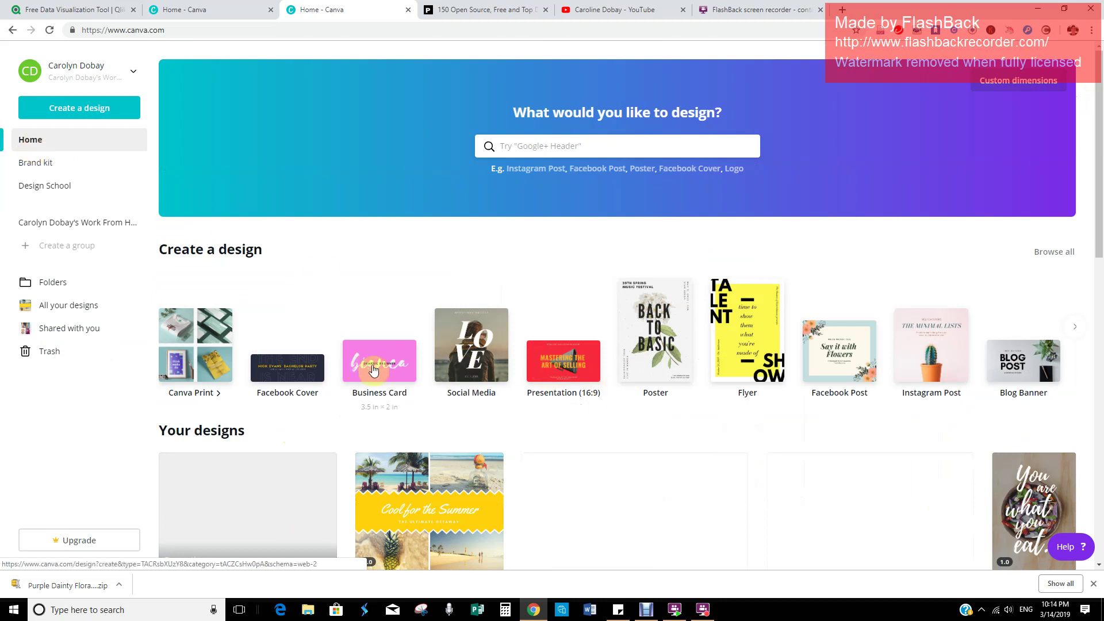
Step: View the Business Card templates and the Canva Print design types, and return to the home page
click(373, 369)
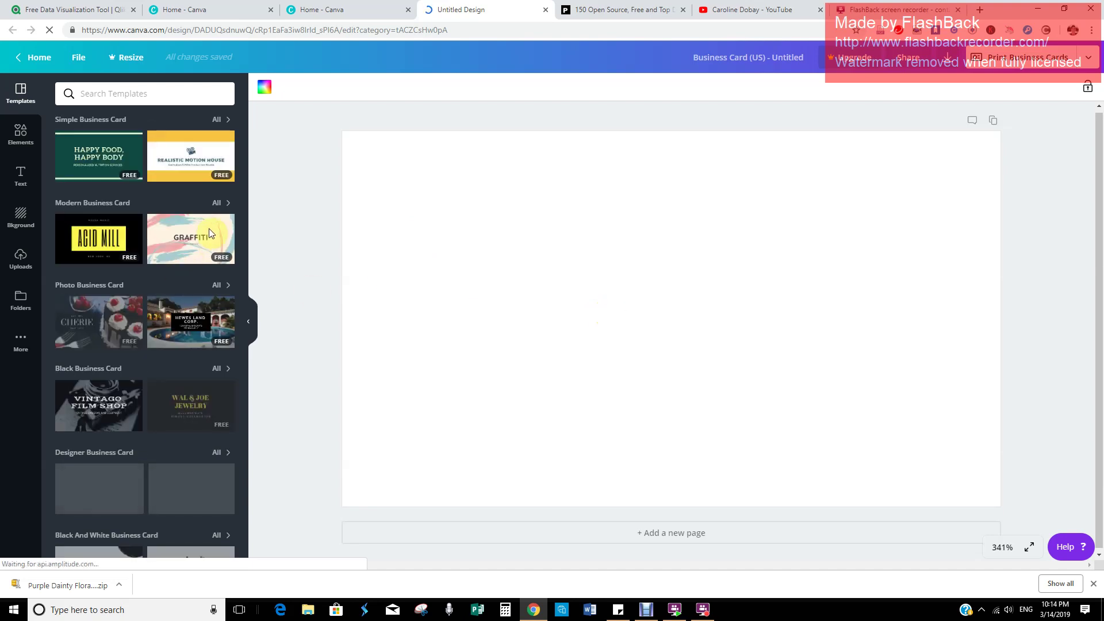
click(40, 55)
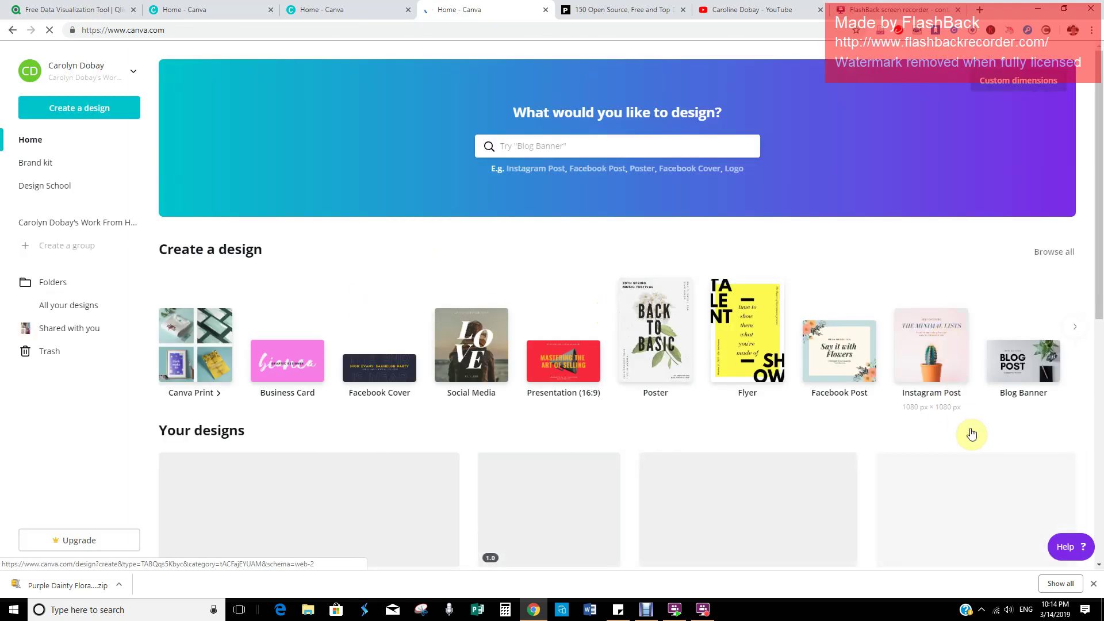
click(194, 358)
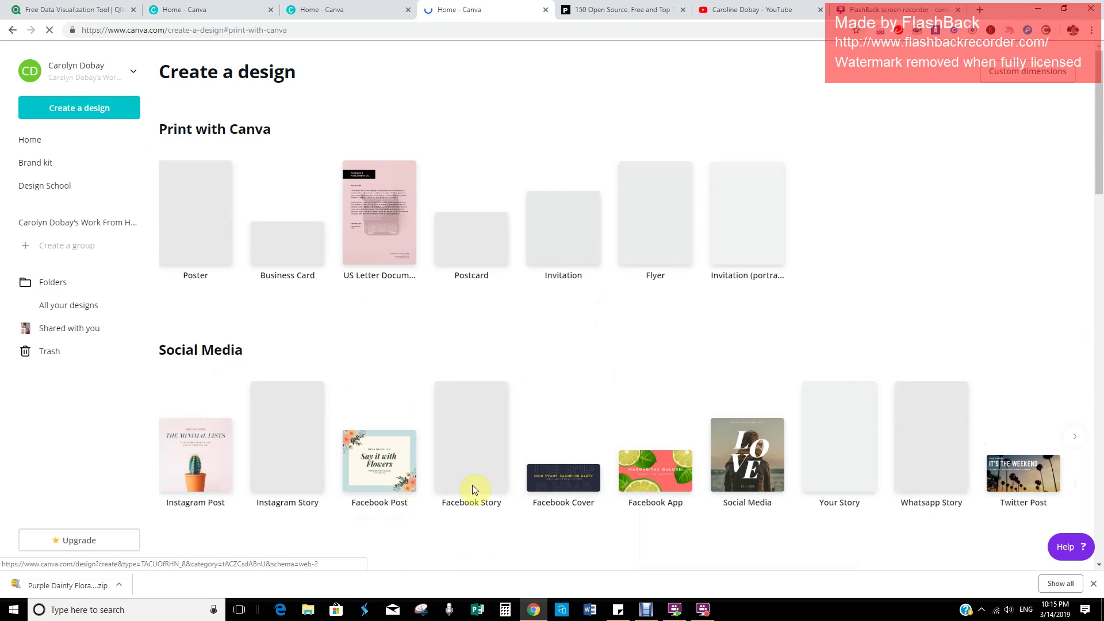
scroll(596, 383, down, 1)
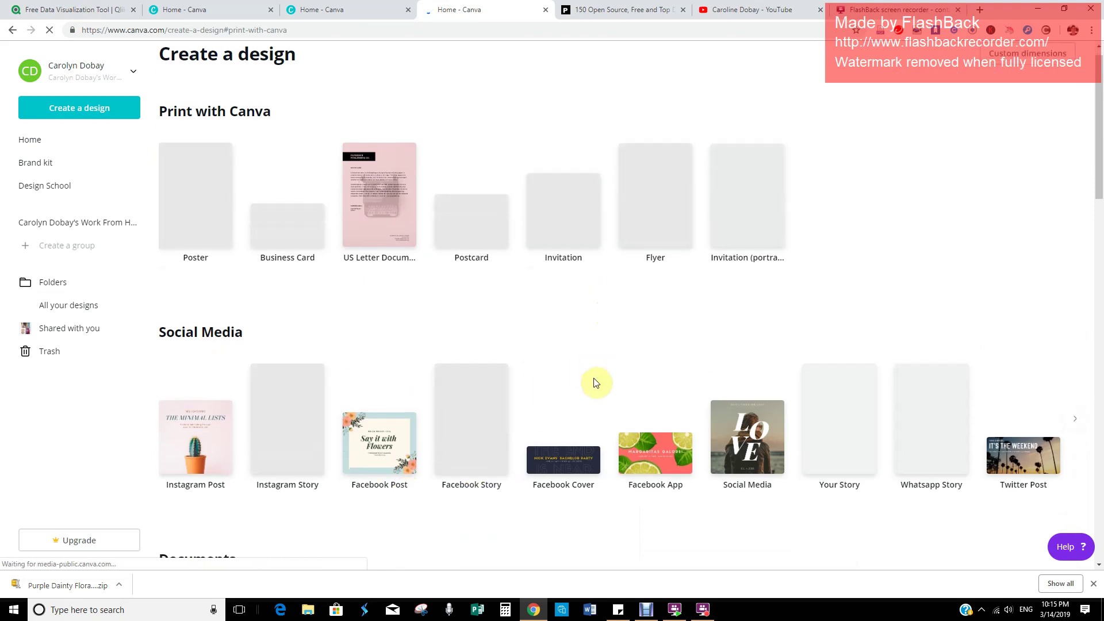
scroll(595, 383, down, 10)
scroll(600, 382, up, 3)
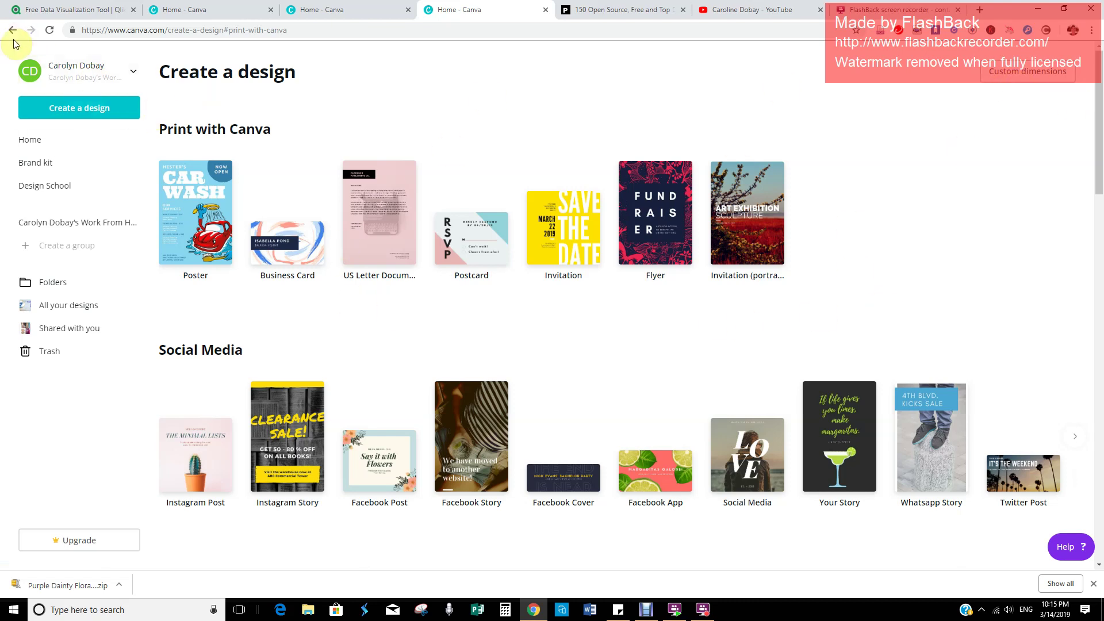
click(40, 147)
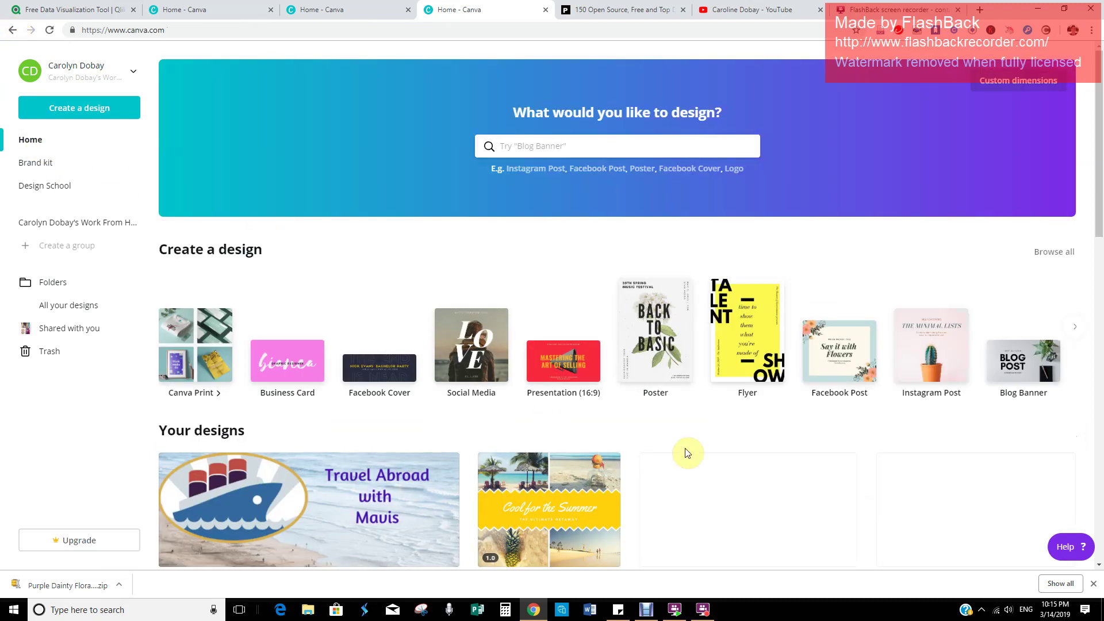
Step: Browse the saved designs again and the further design types offered under Create a design
scroll(897, 411, down, 15)
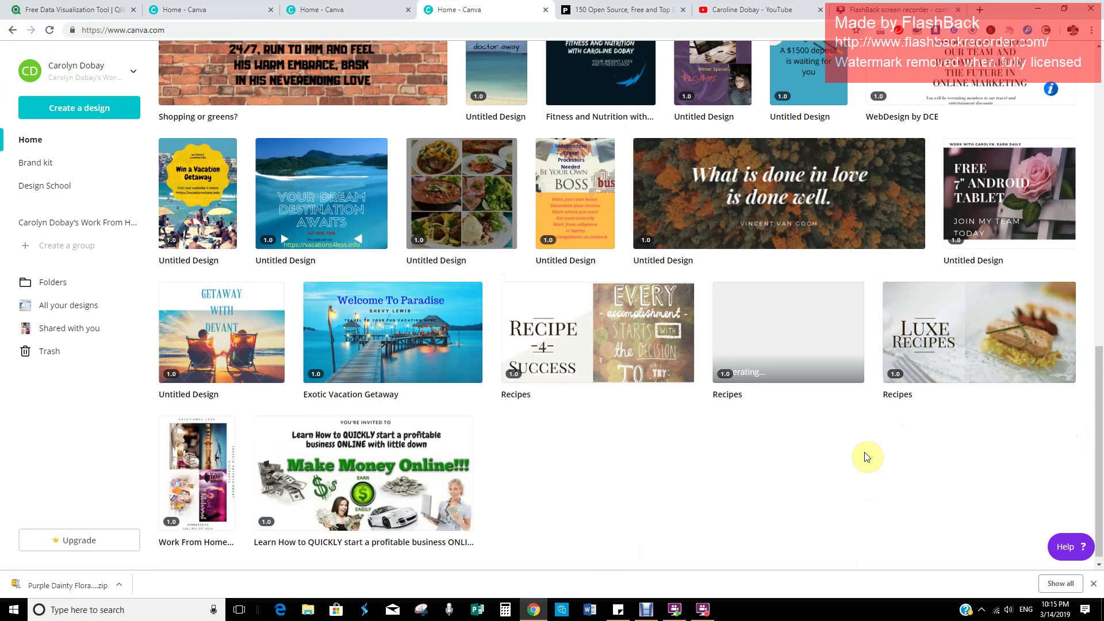
scroll(867, 457, up, 15)
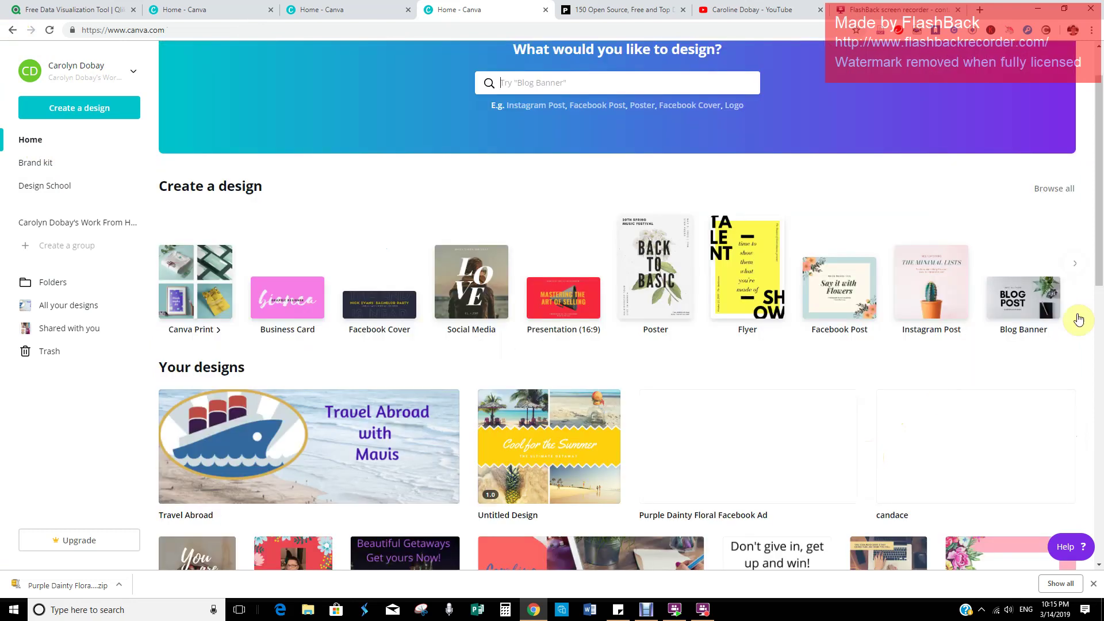
click(1075, 266)
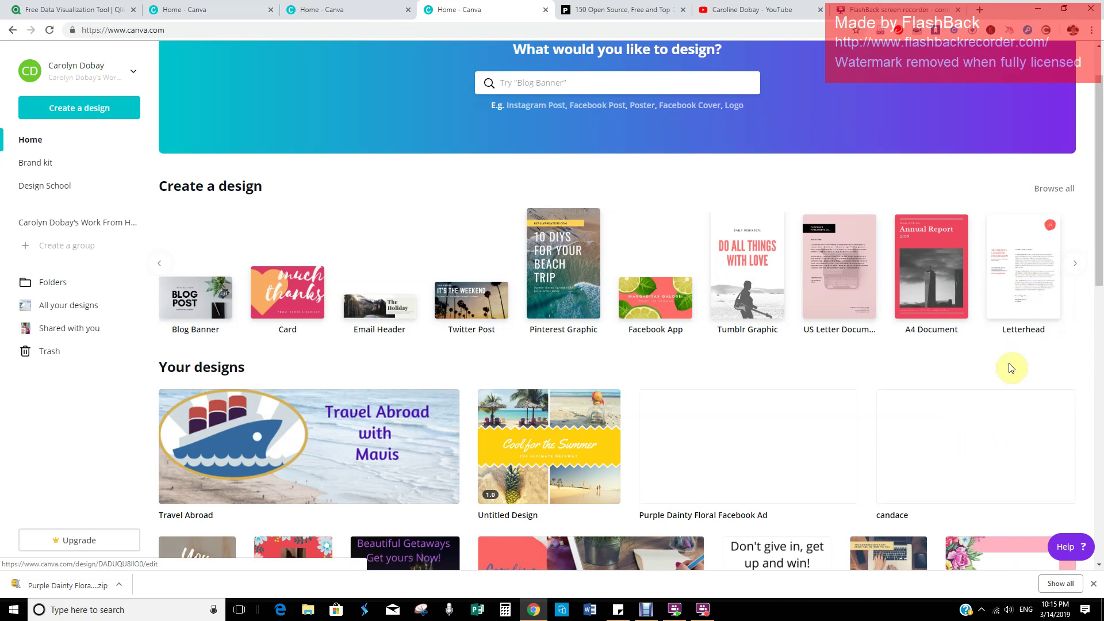
scroll(1012, 368, down, 9)
scroll(1001, 378, down, 1)
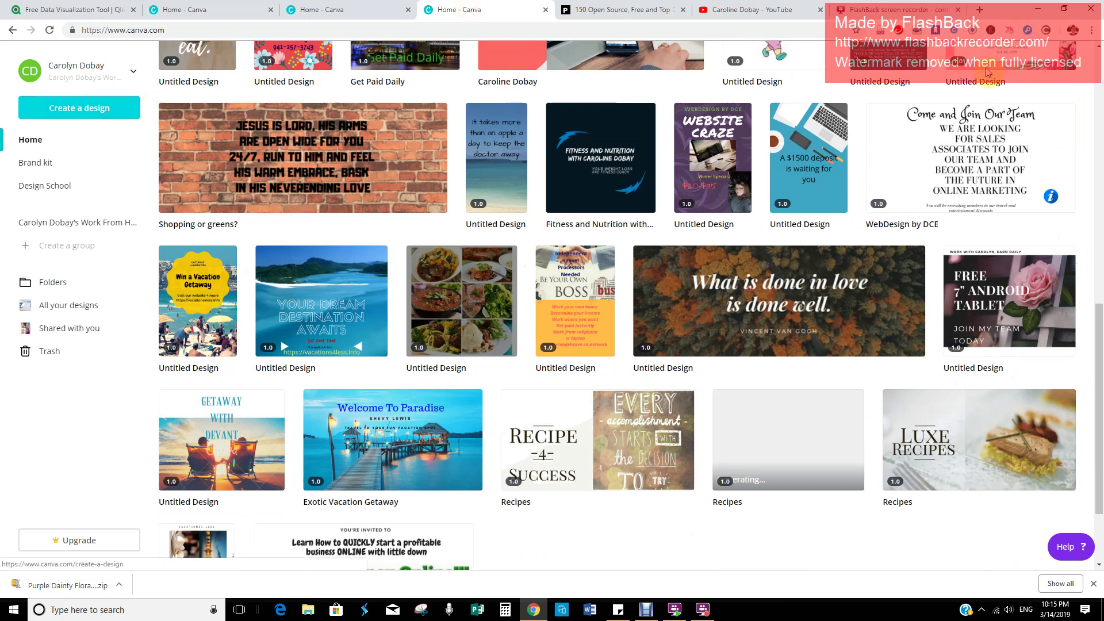
scroll(1073, 94, up, 1)
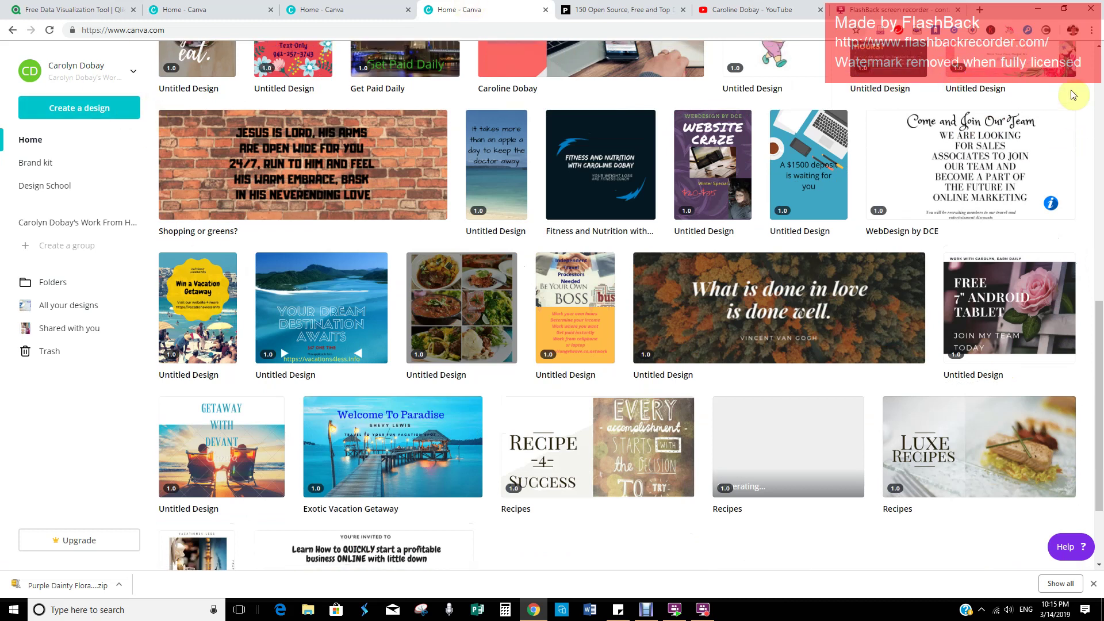
scroll(783, 50, up, 15)
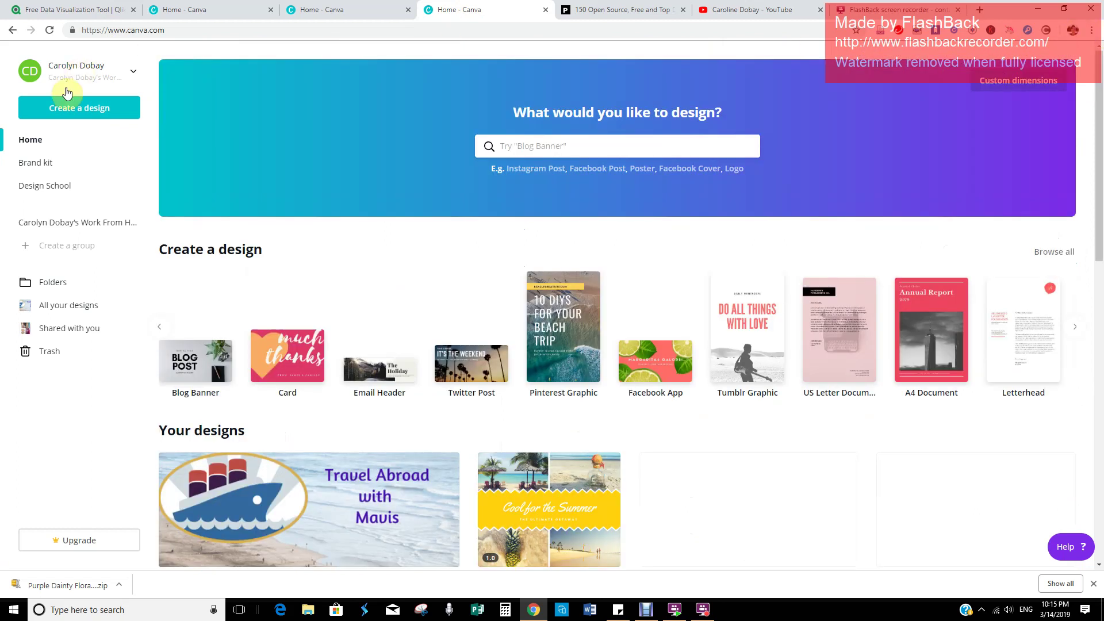
Step: Sign out of the Canva account
click(135, 75)
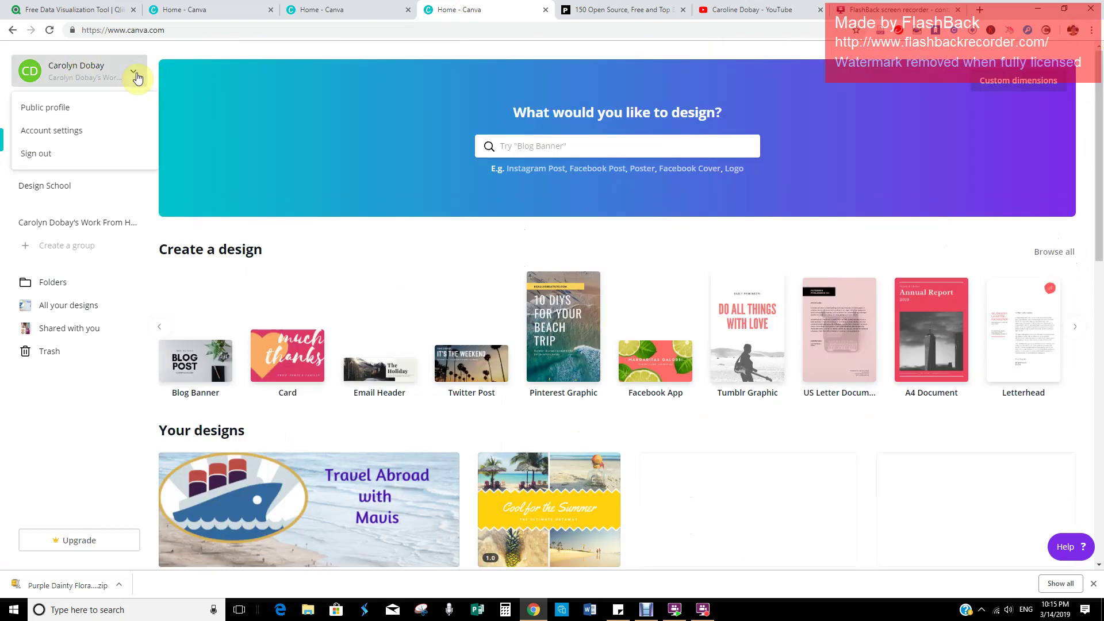
click(35, 155)
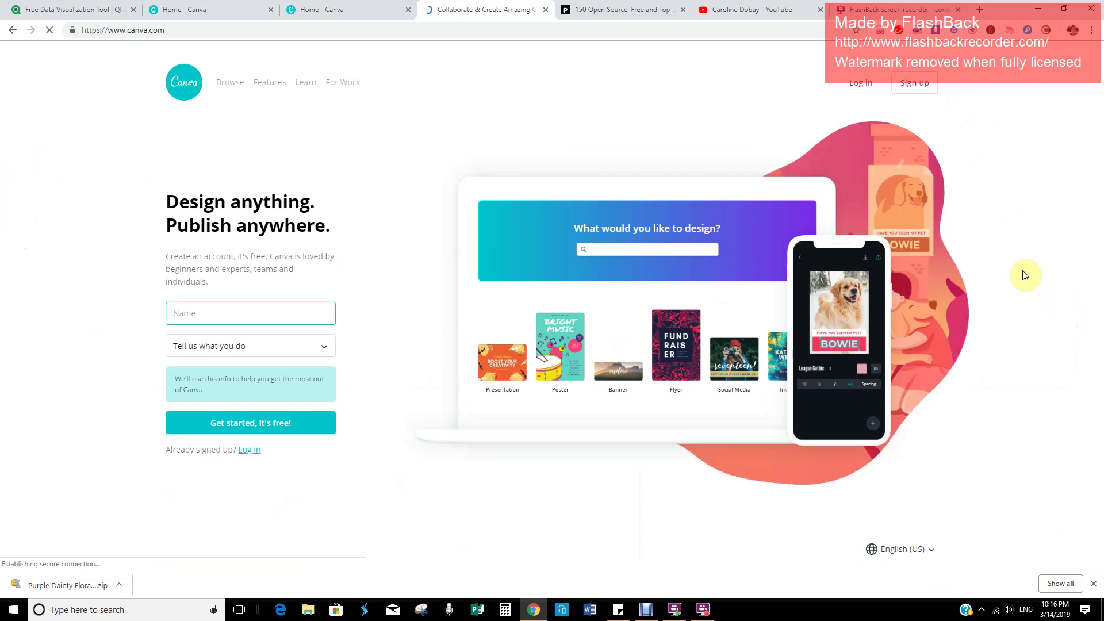
click(700, 610)
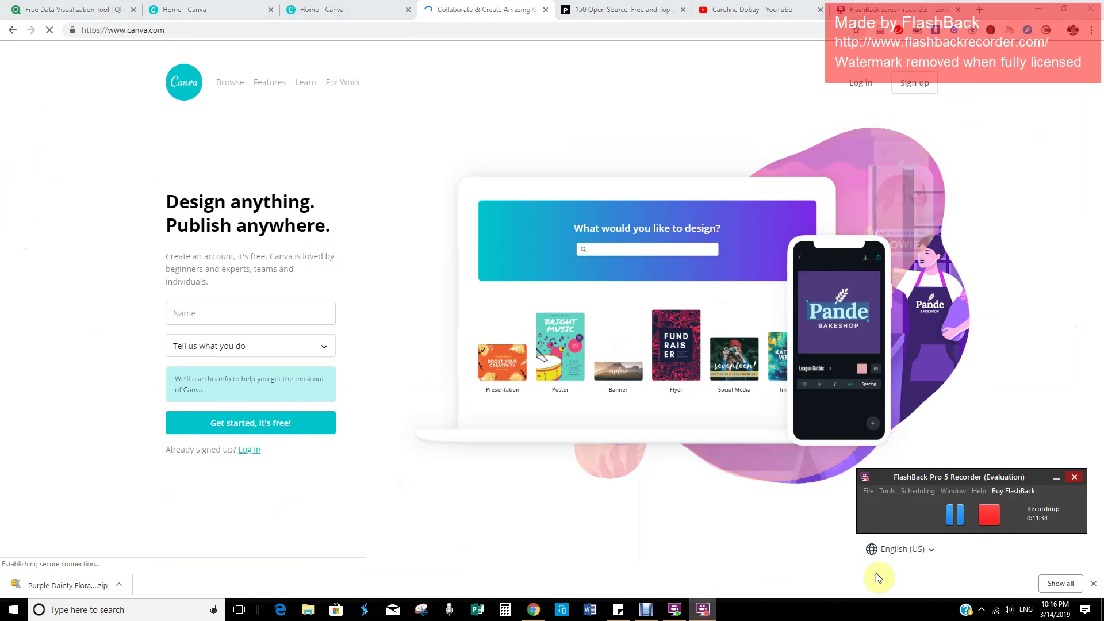